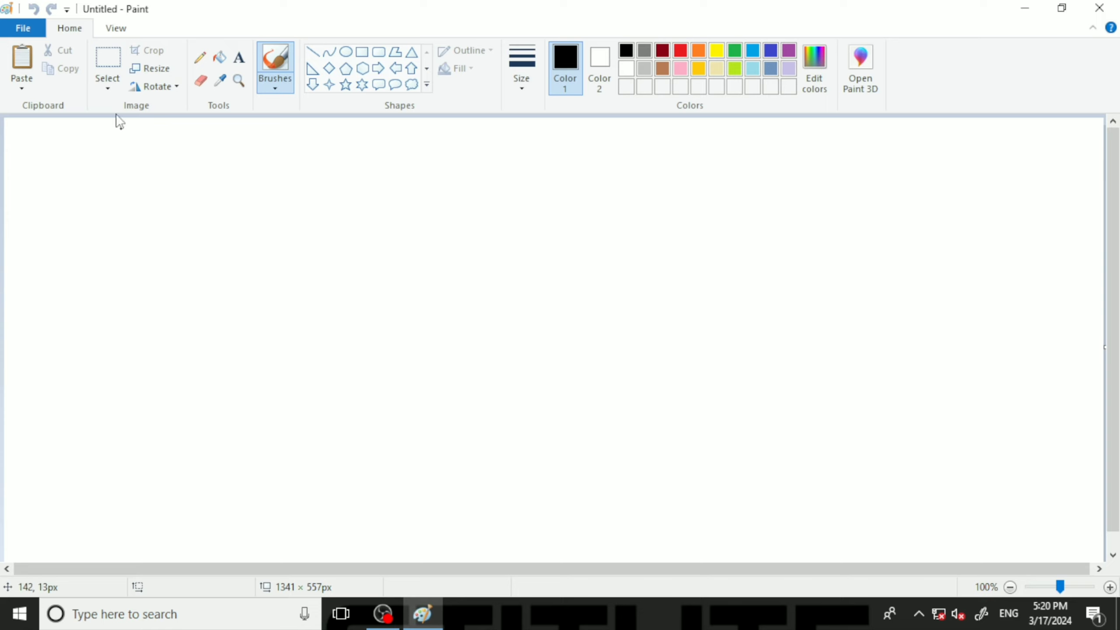
pyautogui.click(67, 11)
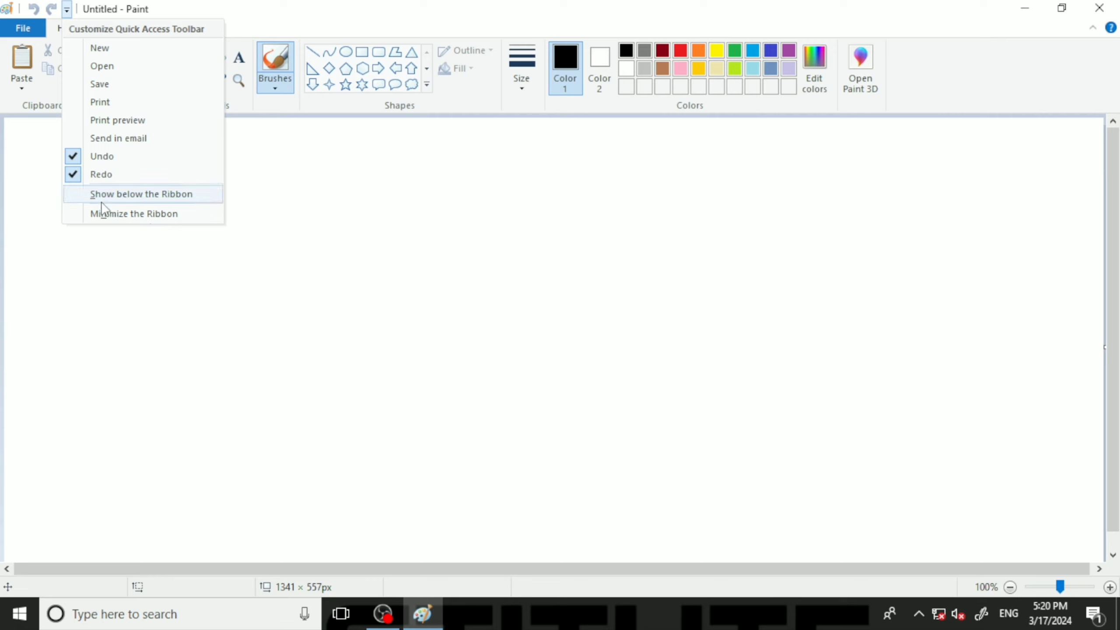
pyautogui.click(229, 261)
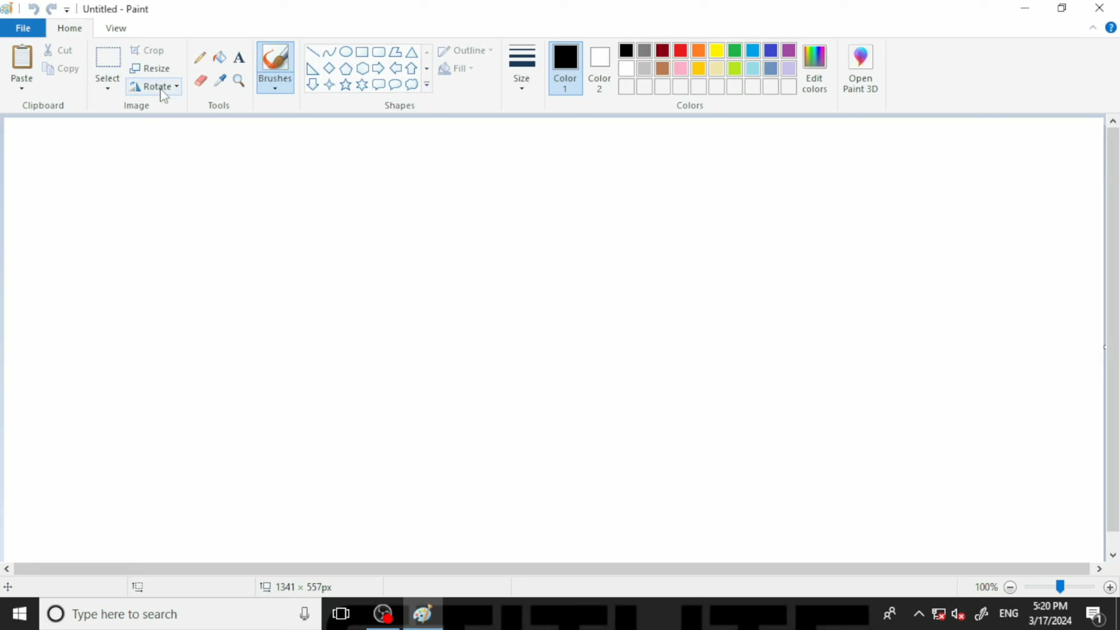
pyautogui.click(559, 130)
# Step: Show the Quick Access Toolbar below the ribbon, then return it above the ribbon
pyautogui.click(66, 10)
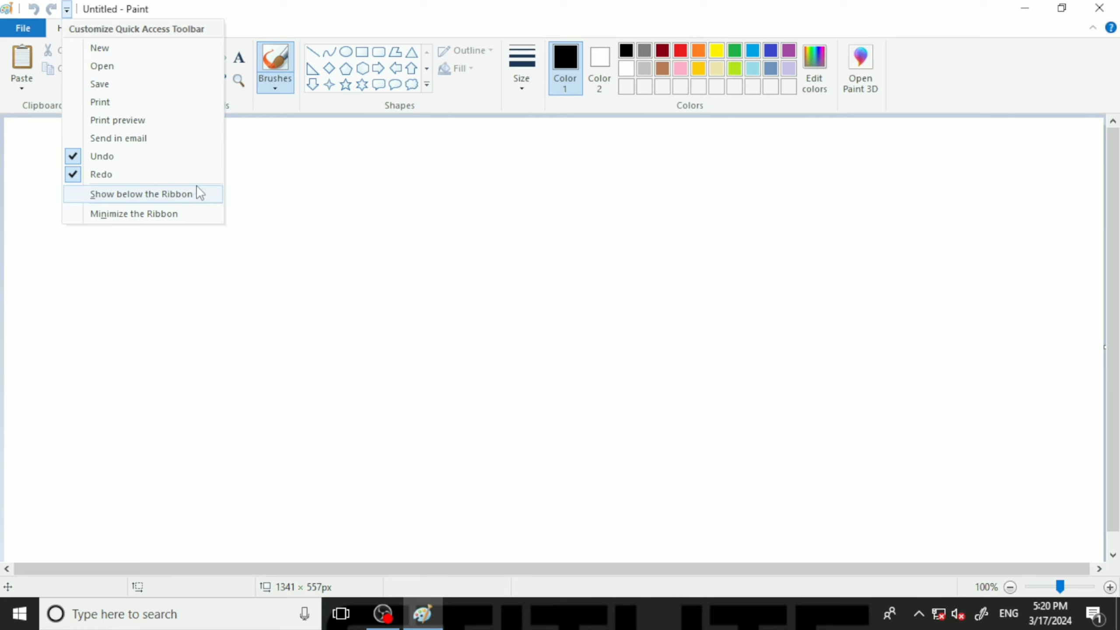
pyautogui.click(146, 197)
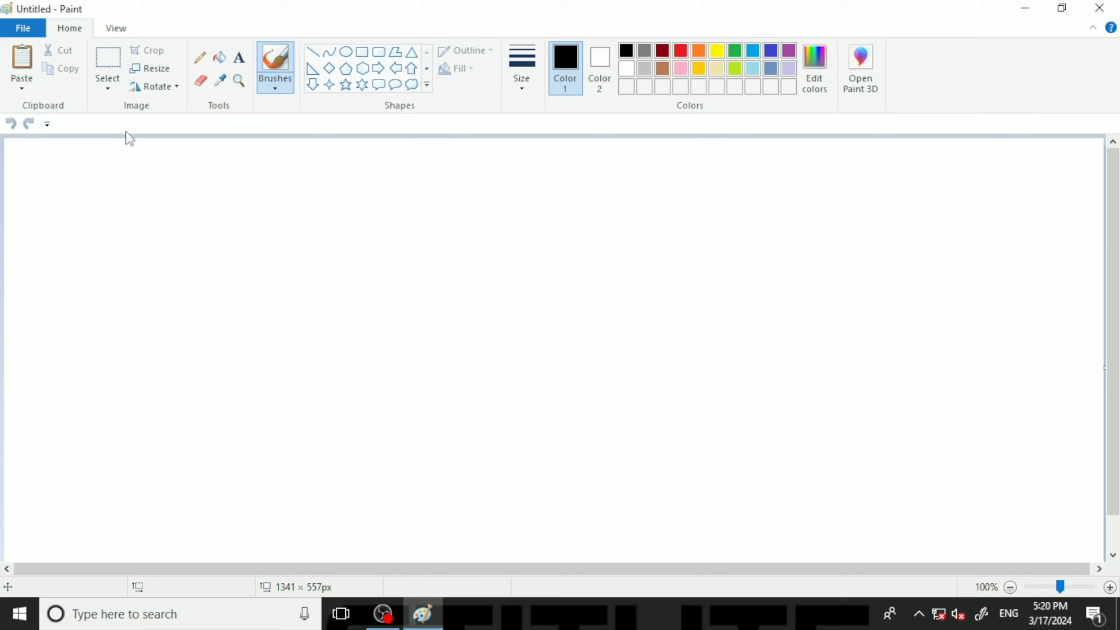
pyautogui.click(47, 125)
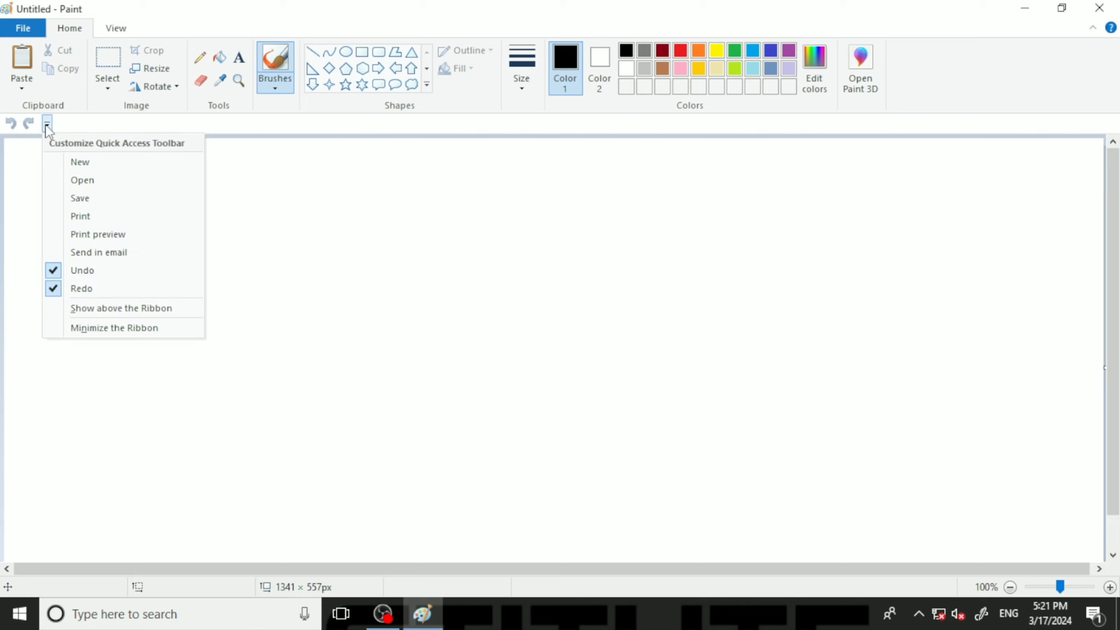
pyautogui.click(106, 309)
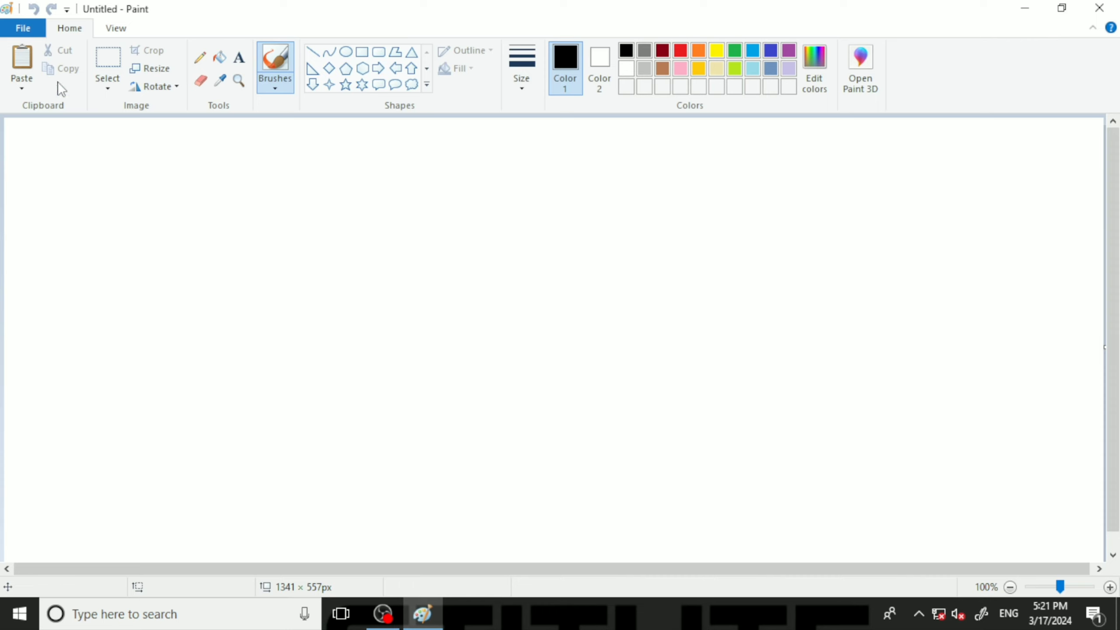
# Step: Minimize the ribbon and restore it to its full display
pyautogui.click(67, 9)
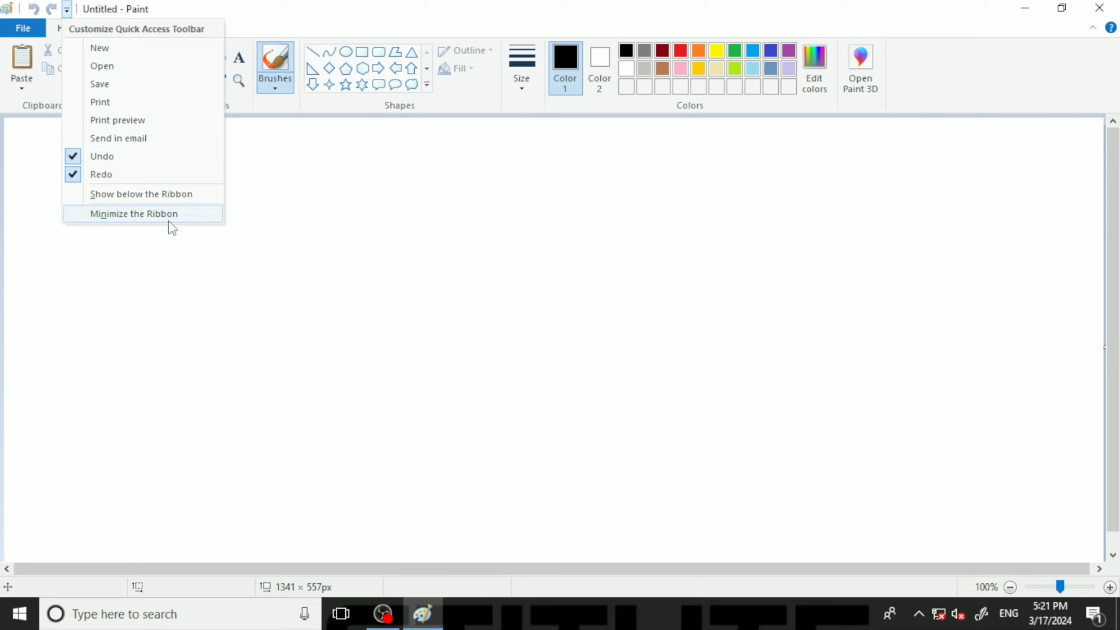
pyautogui.click(149, 214)
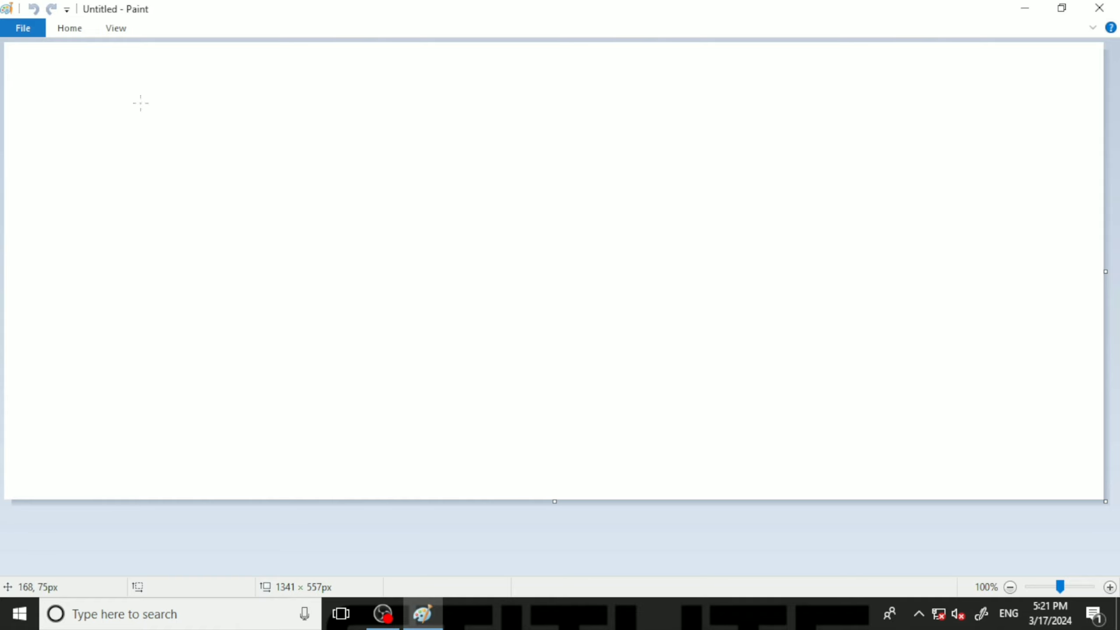
pyautogui.click(67, 9)
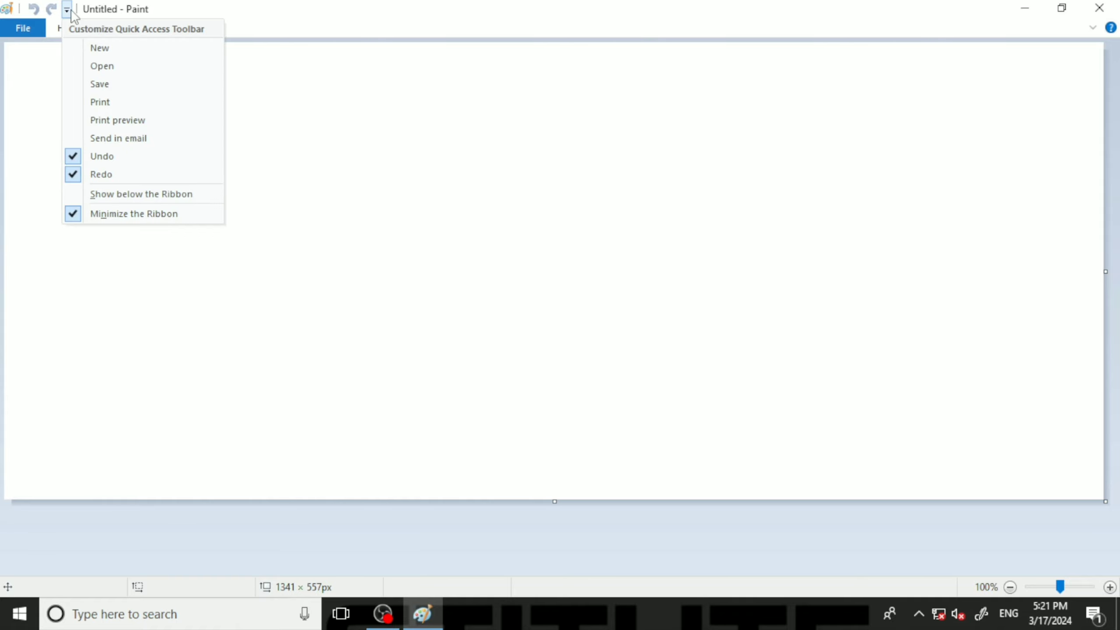
pyautogui.click(134, 214)
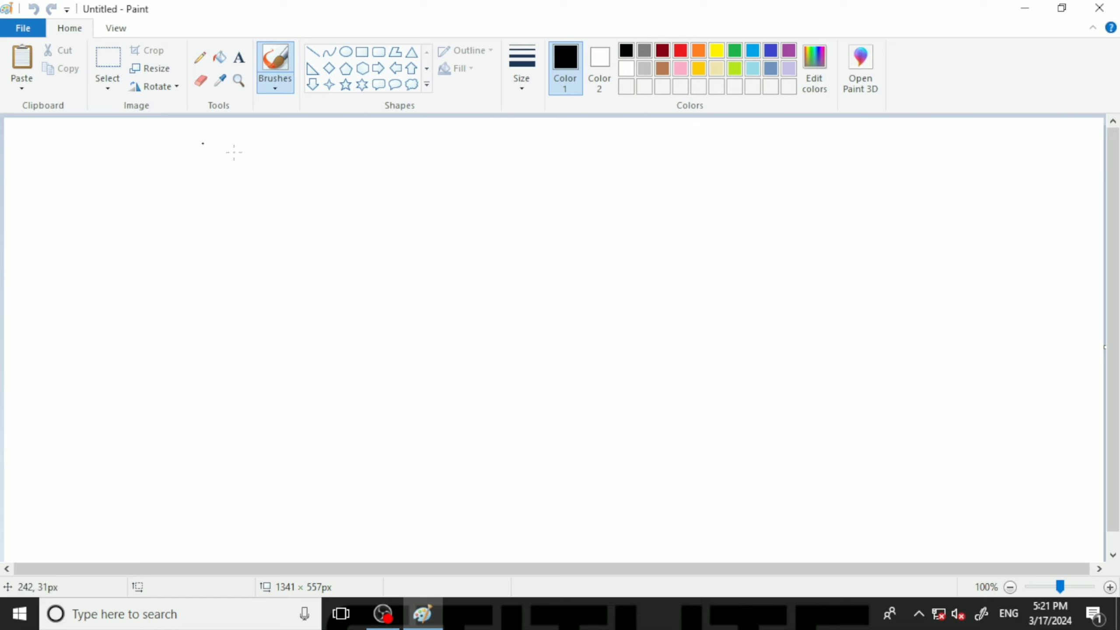
# Step: Draw a black-outlined rectangle about 260 × 191 px on the blank canvas and fill its interior with red
pyautogui.click(362, 55)
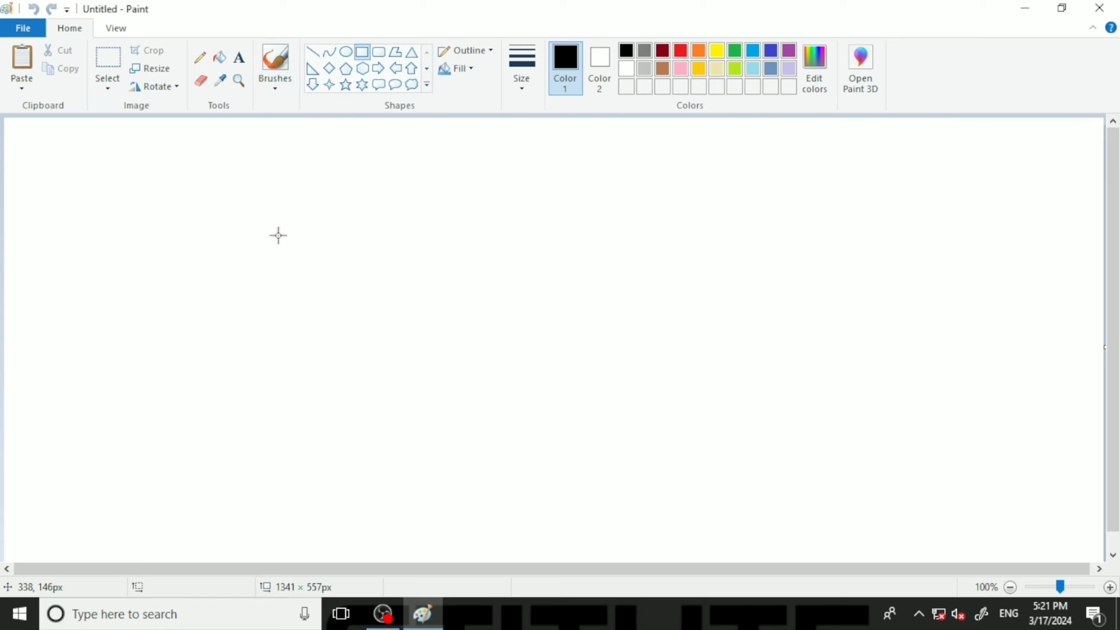
pyautogui.moveTo(253, 207); pyautogui.dragTo(467, 364)
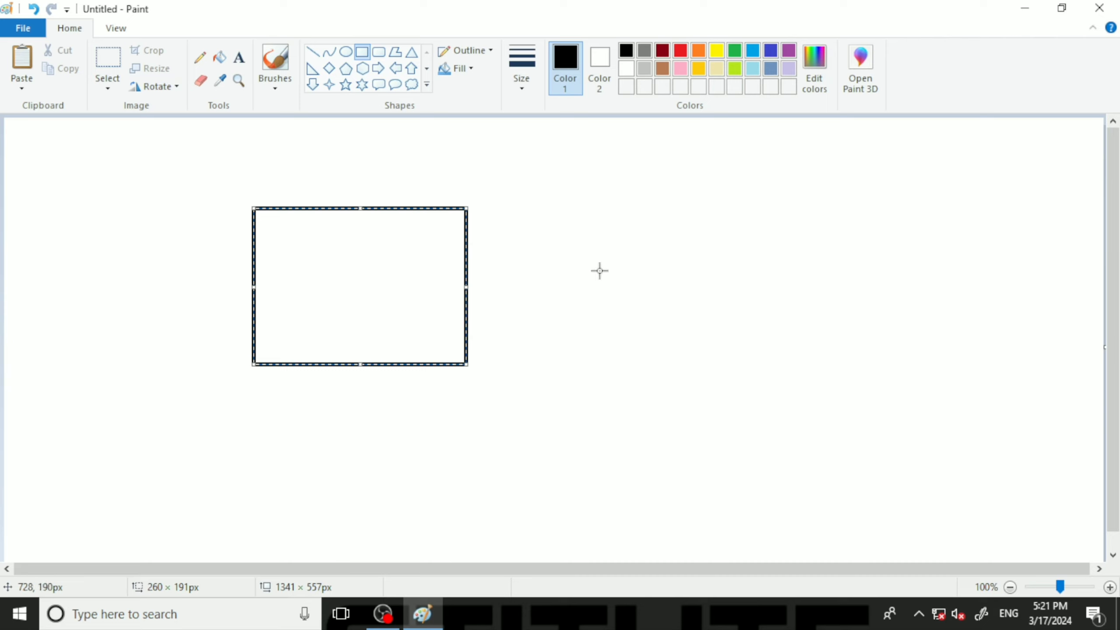
pyautogui.click(221, 61)
pyautogui.click(681, 51)
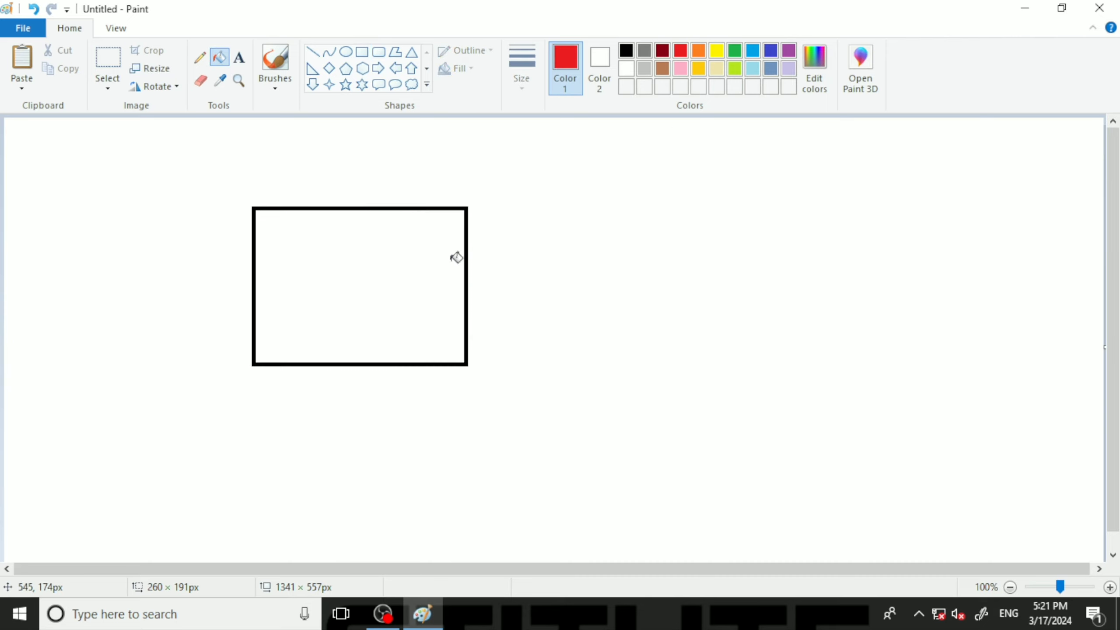
pyautogui.click(454, 257)
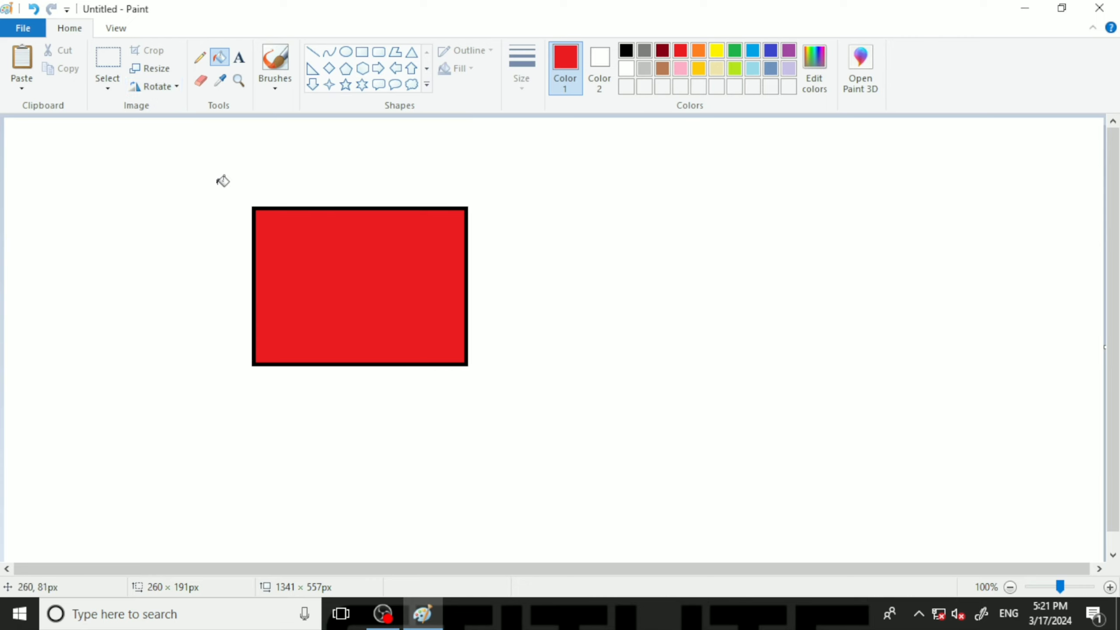
# Step: Add a person's first name in black text inside the red rectangle, shifting it with leading spaces towards the rectangle's centre
pyautogui.click(238, 57)
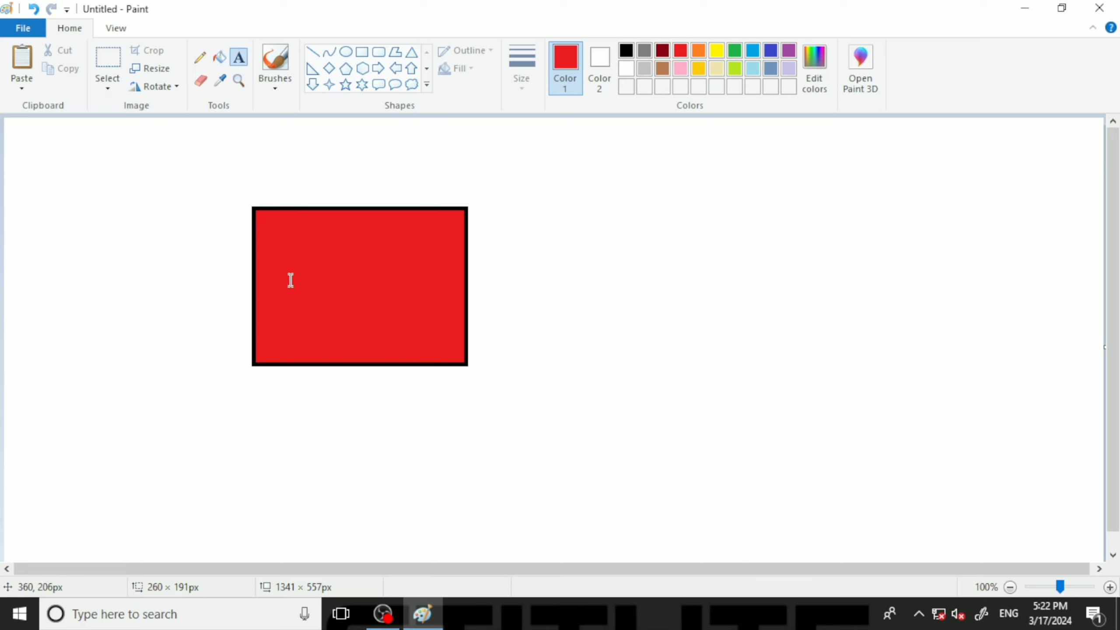
pyautogui.click(282, 248)
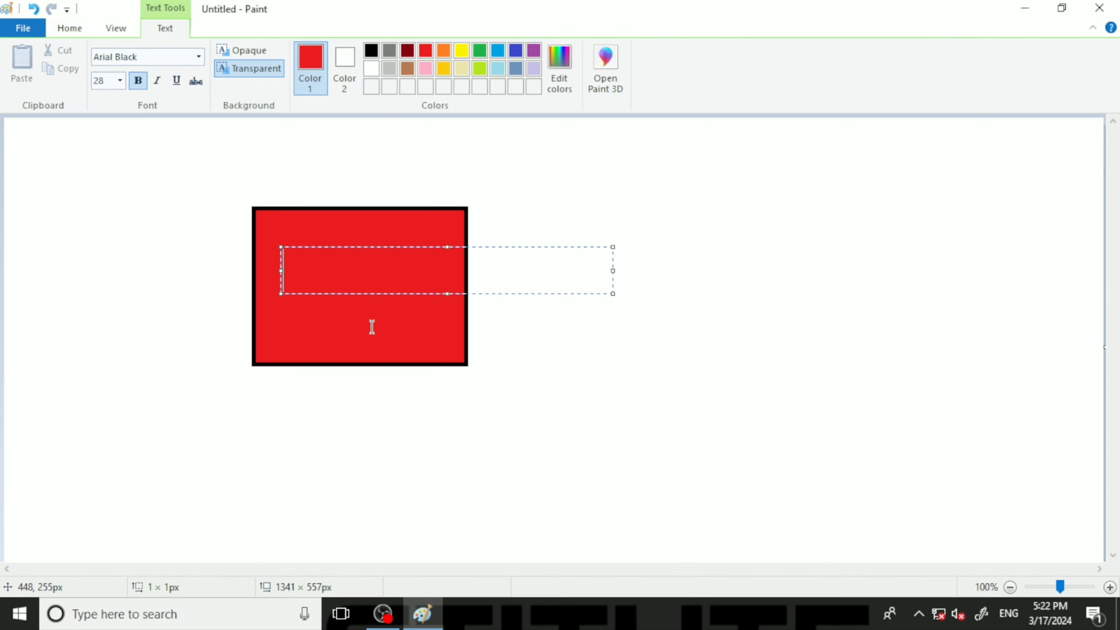
pyautogui.click(372, 51)
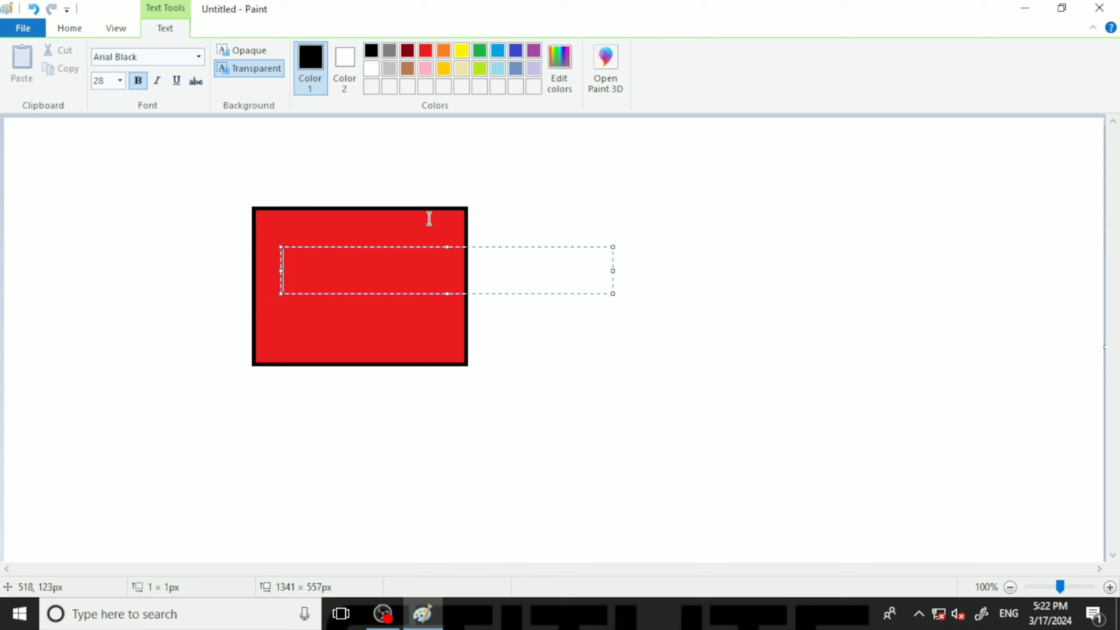
pyautogui.write('IMRAN')
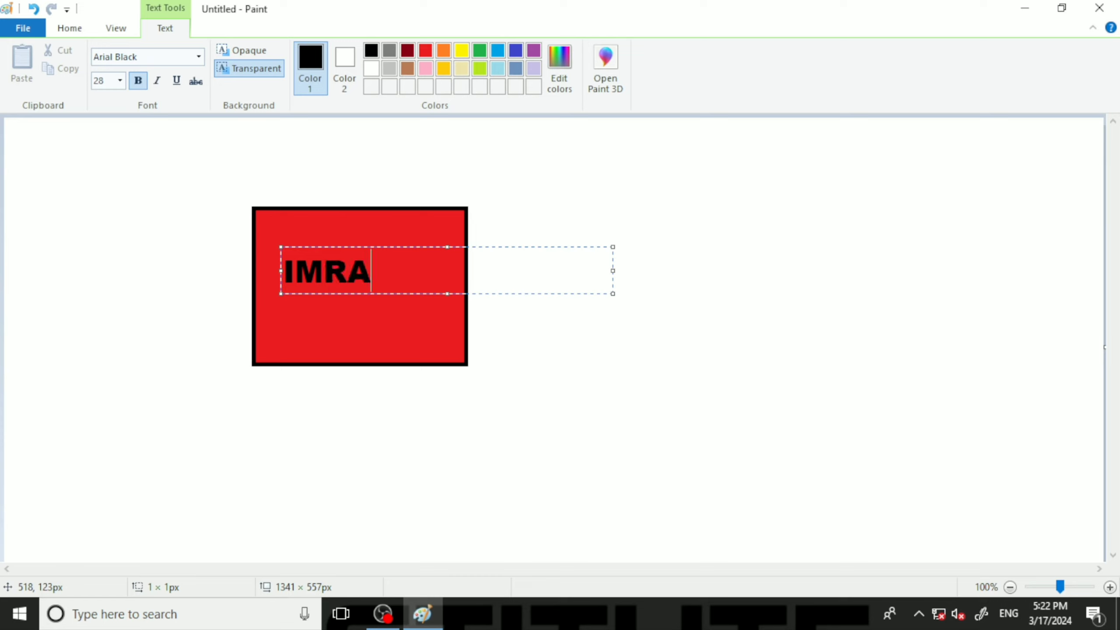
pyautogui.press('Left')
pyautogui.press('Left')
pyautogui.press('Left')
pyautogui.press('Left')
pyautogui.press('Left')
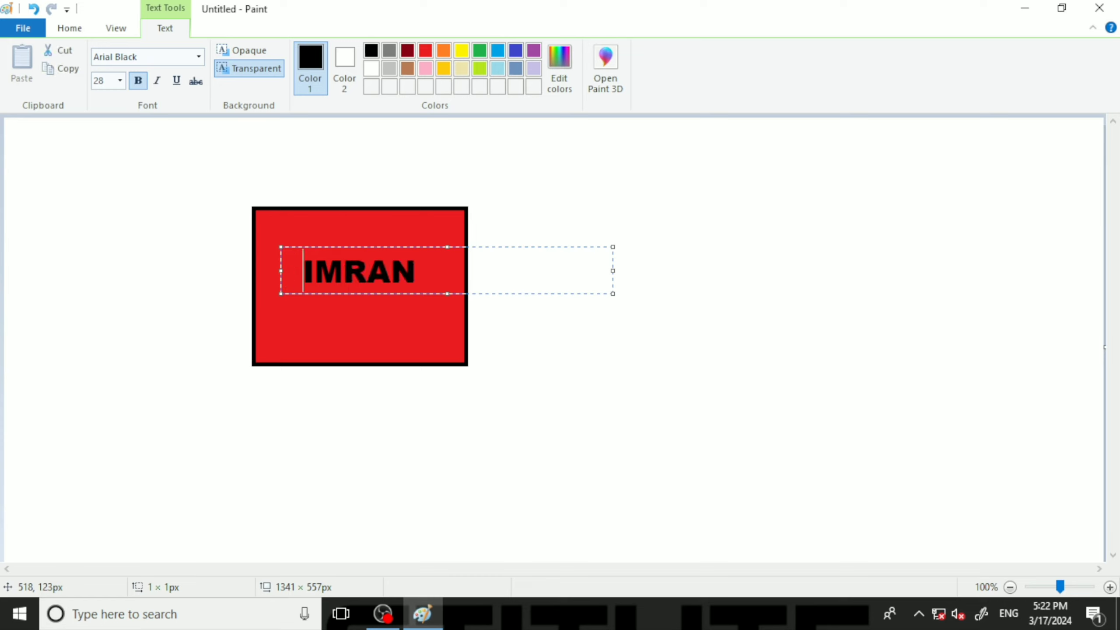
pyautogui.click(578, 380)
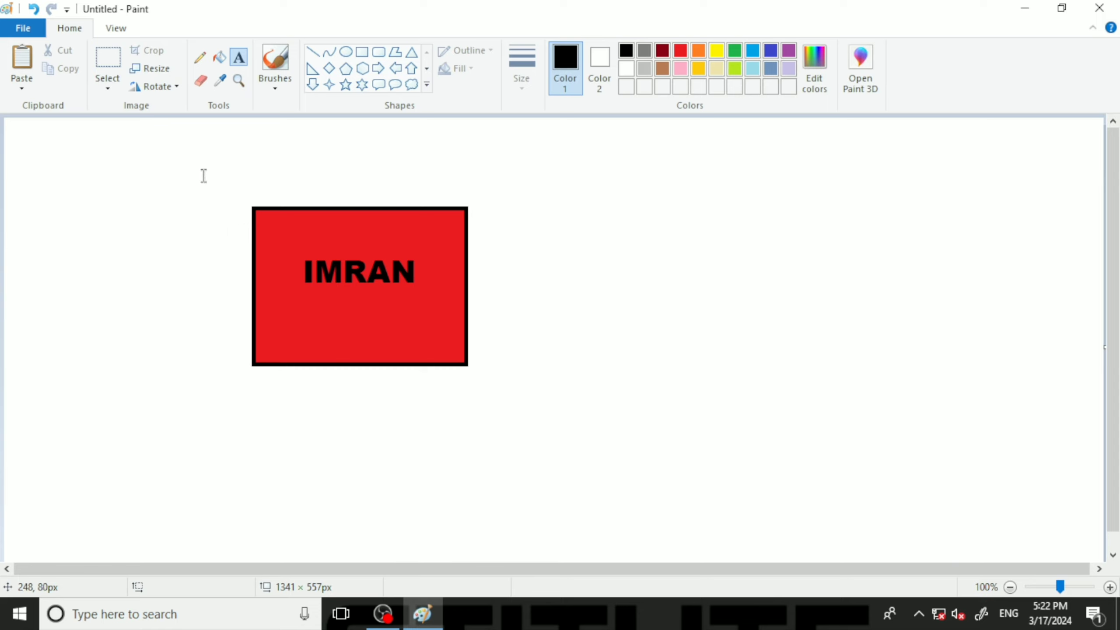
# Step: Select an area of about 483 × 341 px around the red rectangle and rotate it right 90° and back left 90°
pyautogui.click(111, 69)
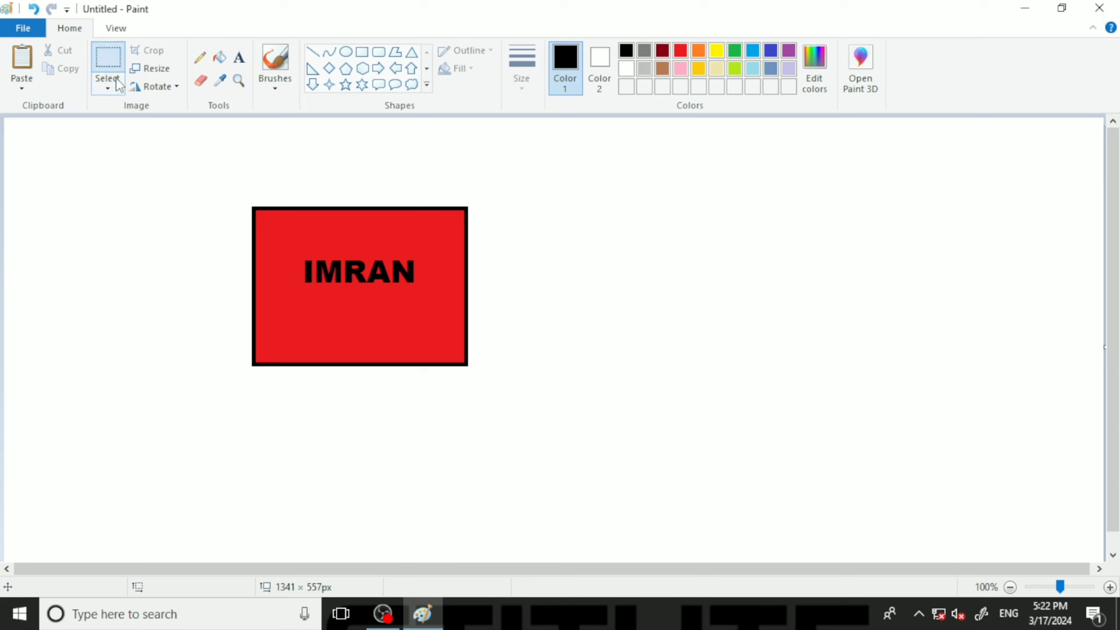
pyautogui.moveTo(183, 161); pyautogui.dragTo(578, 441)
pyautogui.click(176, 87)
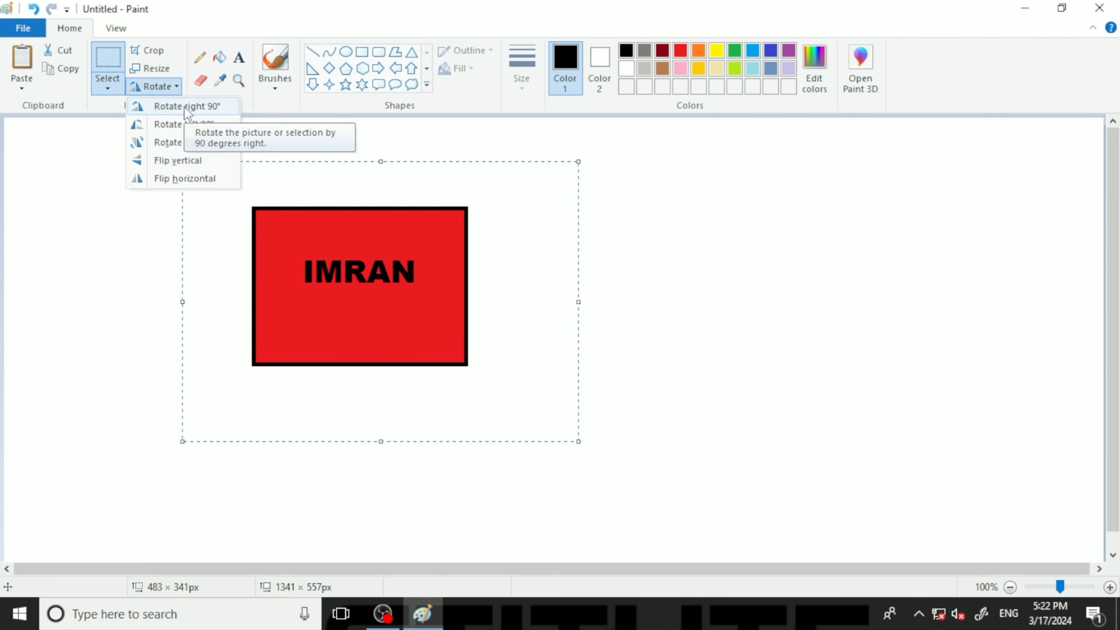
pyautogui.click(187, 108)
pyautogui.click(167, 90)
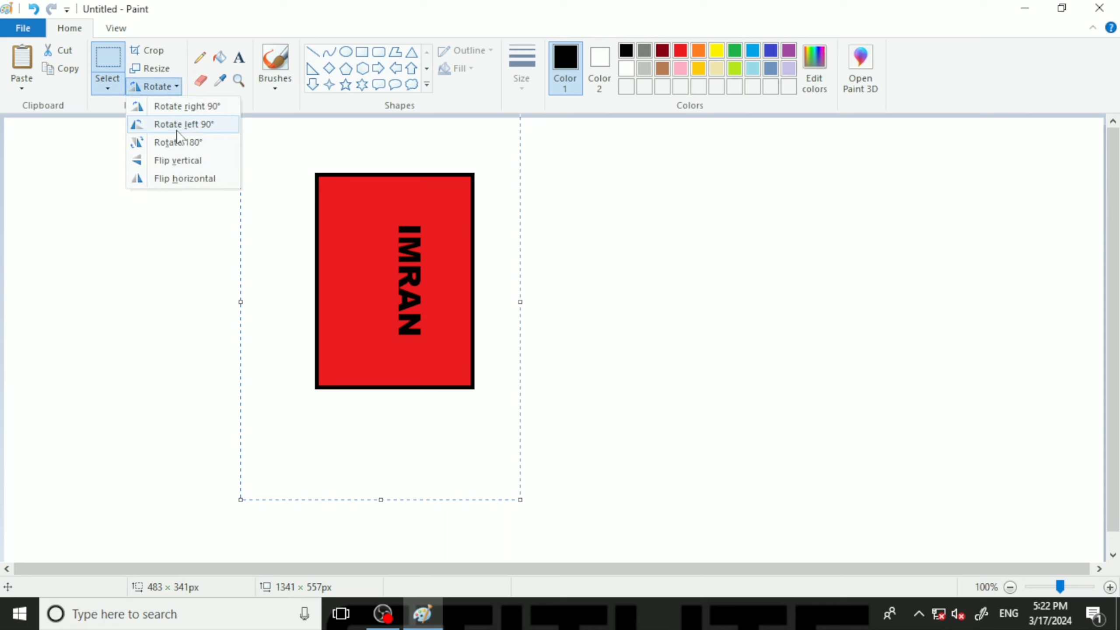
pyautogui.click(174, 124)
# Step: Rotate the selected area 180°, flip it vertically and horizontally back to its original orientation, and deselect it
pyautogui.click(167, 87)
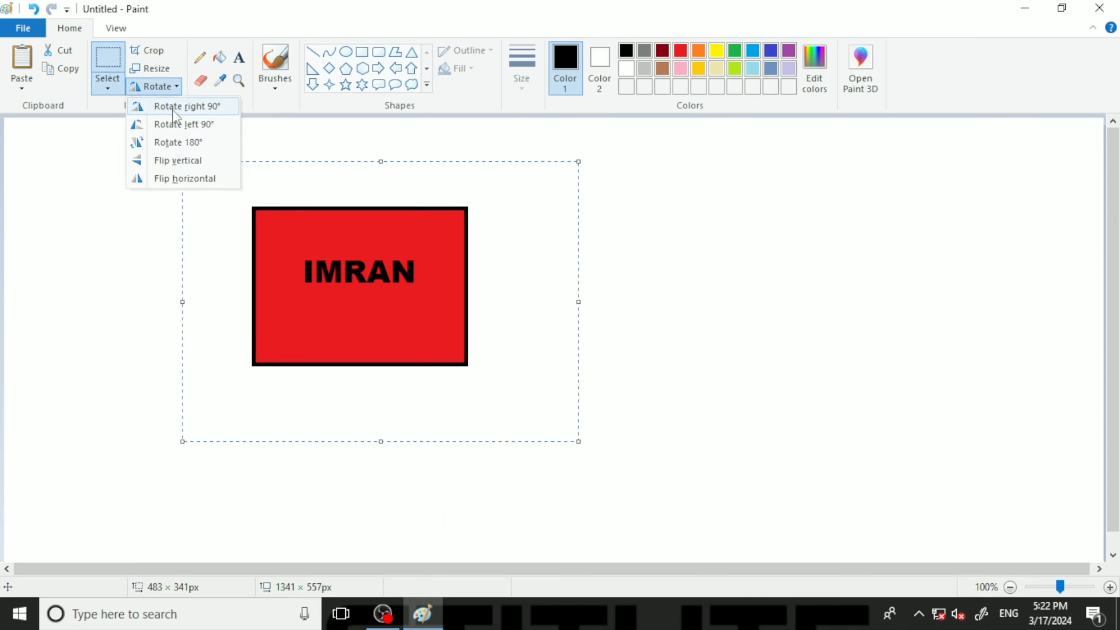
pyautogui.click(212, 142)
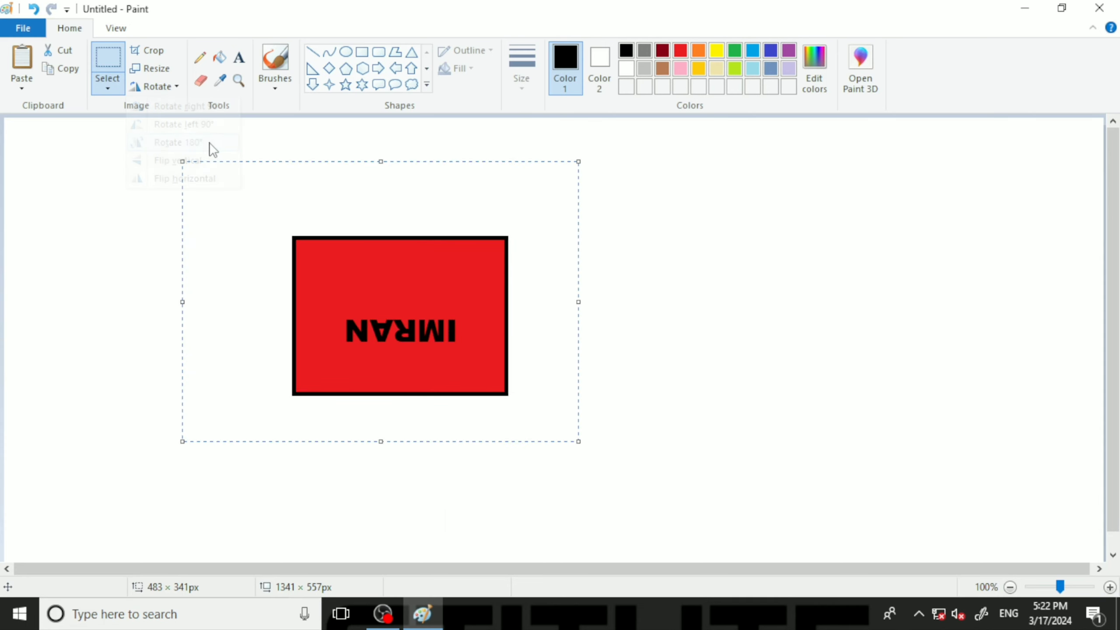
pyautogui.click(162, 90)
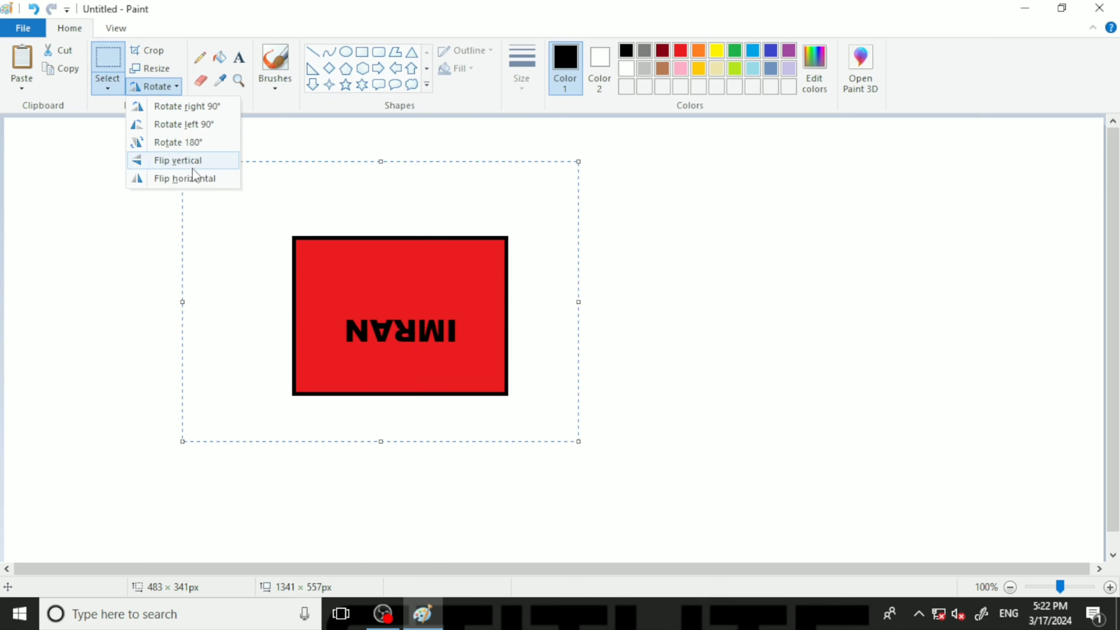
pyautogui.click(193, 167)
pyautogui.click(161, 91)
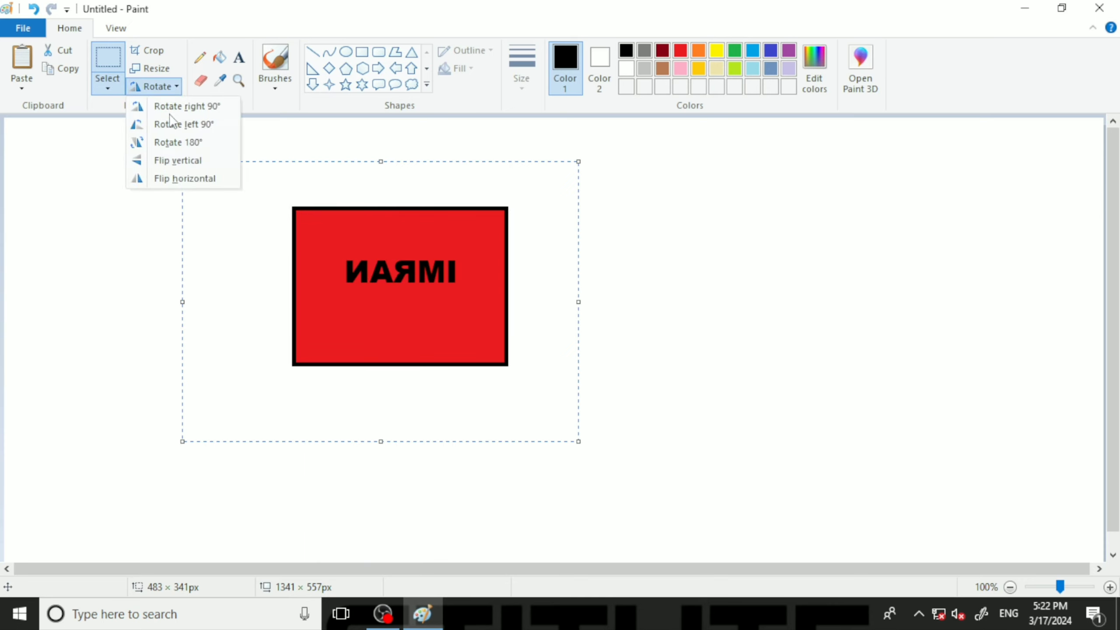
pyautogui.click(199, 179)
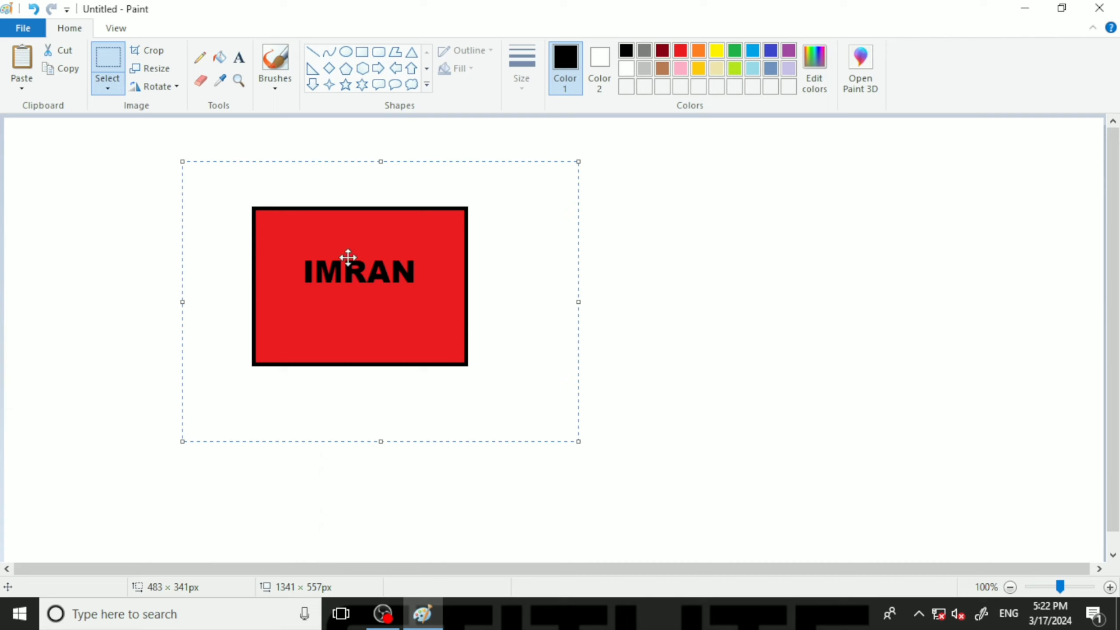
pyautogui.click(643, 326)
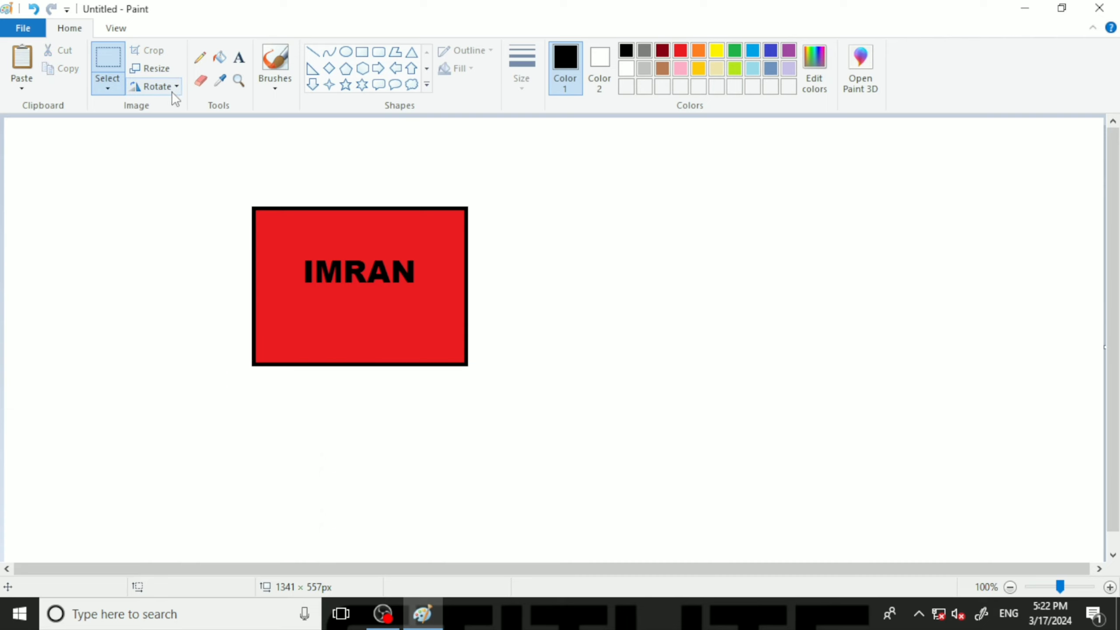
# Step: Resize the whole picture to 150 percent with the aspect ratio maintained
pyautogui.click(148, 70)
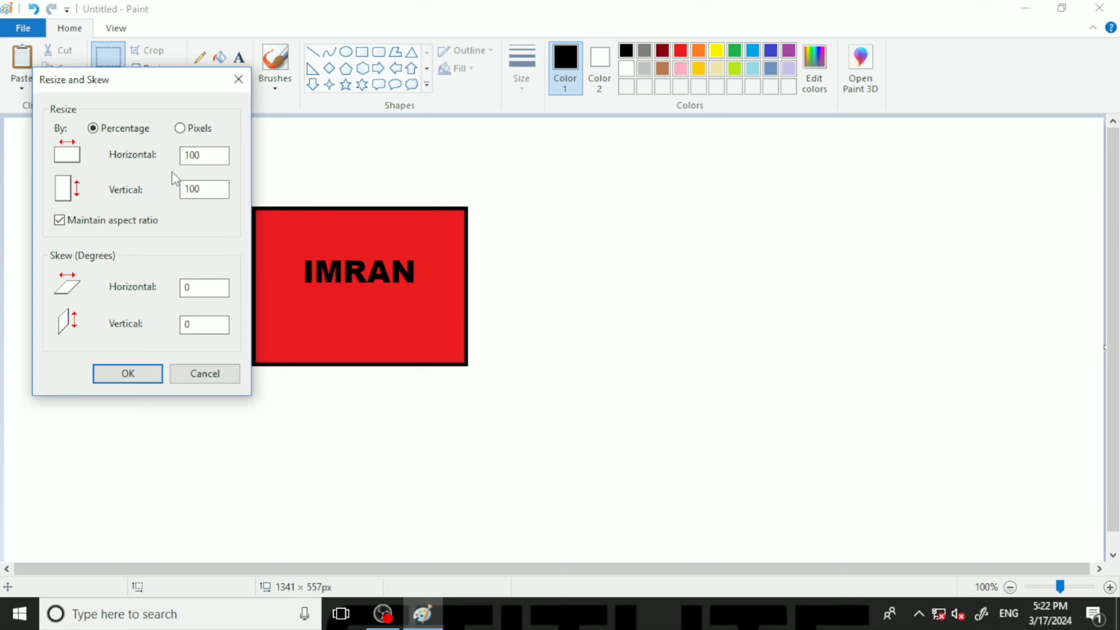
pyautogui.moveTo(200, 156); pyautogui.dragTo(160, 164)
pyautogui.write('150')
pyautogui.click(140, 375)
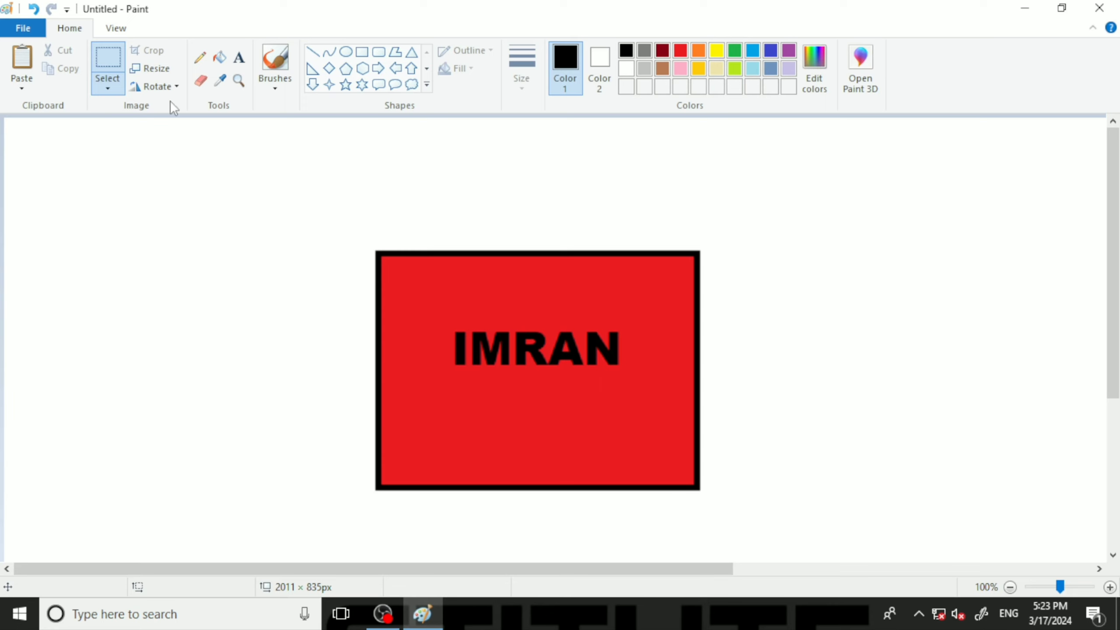
# Step: Resize the enlarged picture to 50 percent, keeping the aspect ratio
pyautogui.click(161, 67)
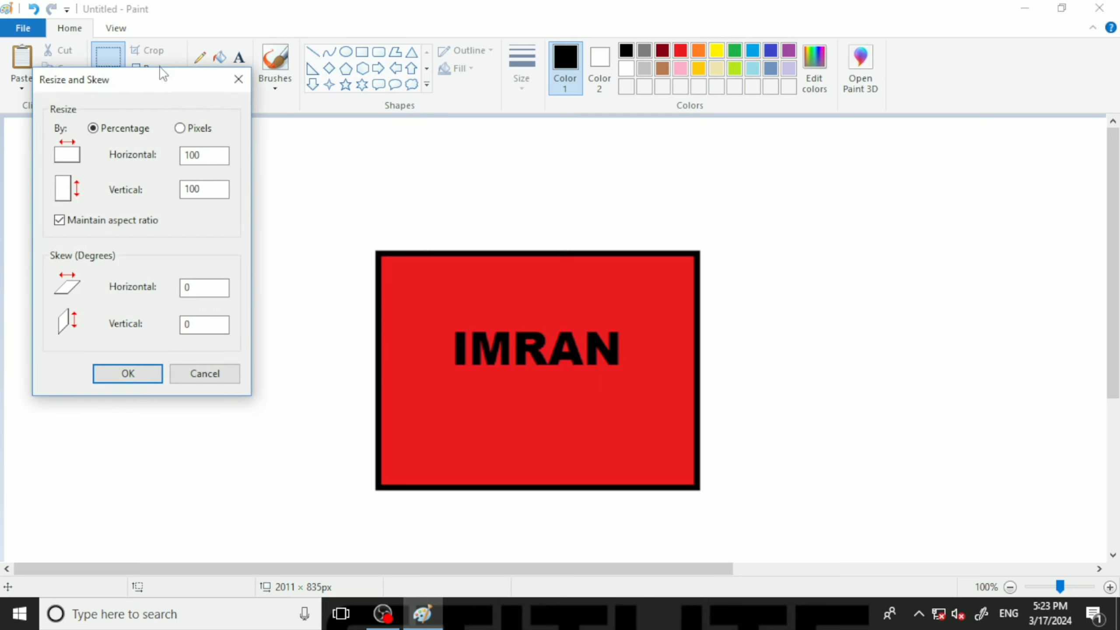
pyautogui.write('50')
pyautogui.click(132, 378)
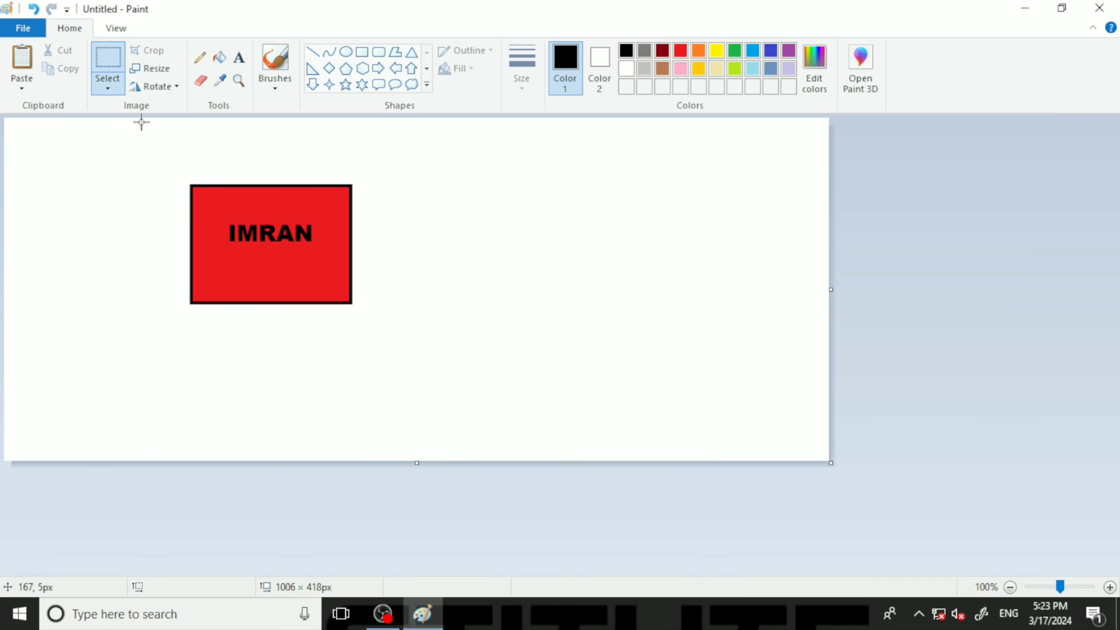
# Step: Stretch the picture horizontally to 150 percent with Maintain aspect ratio turned off
pyautogui.click(157, 71)
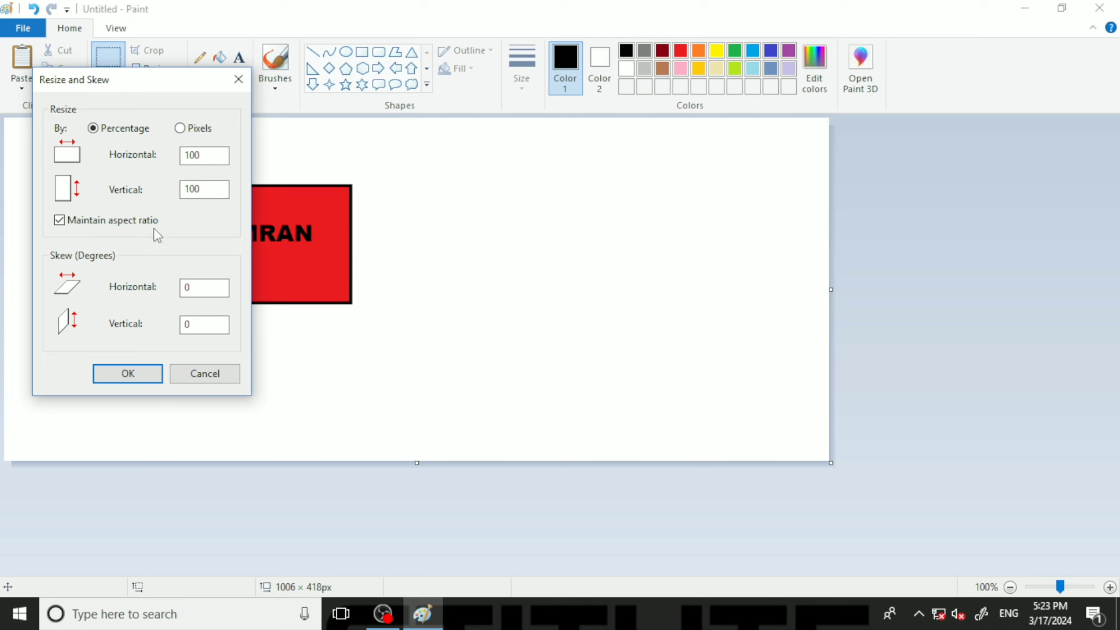
pyautogui.click(60, 221)
pyautogui.doubleClick(197, 155)
pyautogui.write('150')
pyautogui.click(144, 374)
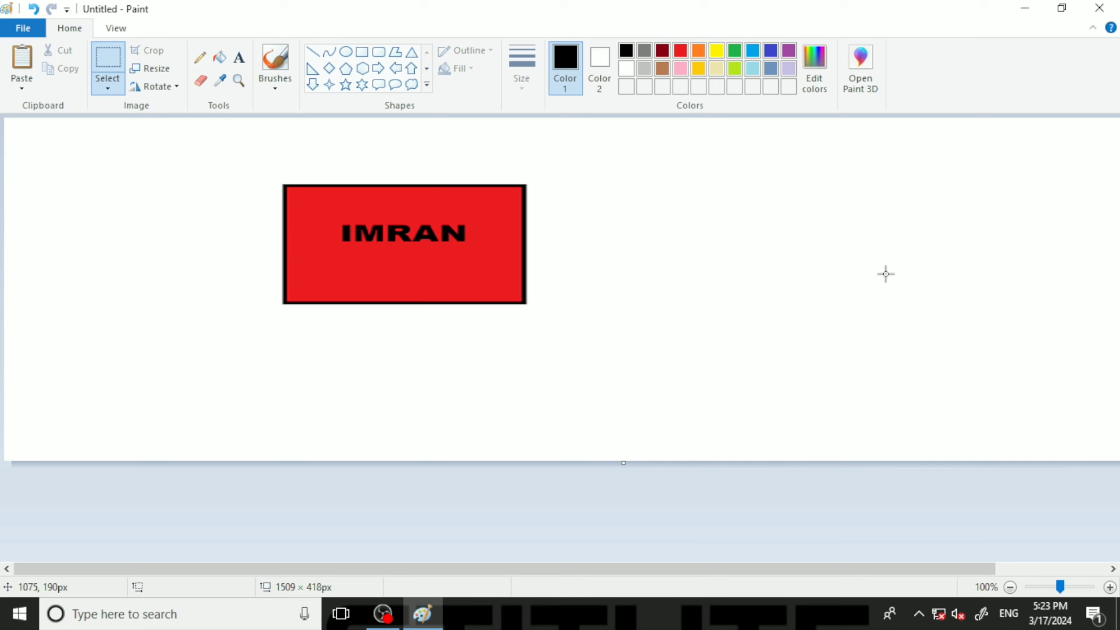
# Step: Skew the whole picture horizontally by 30 degrees
pyautogui.click(158, 69)
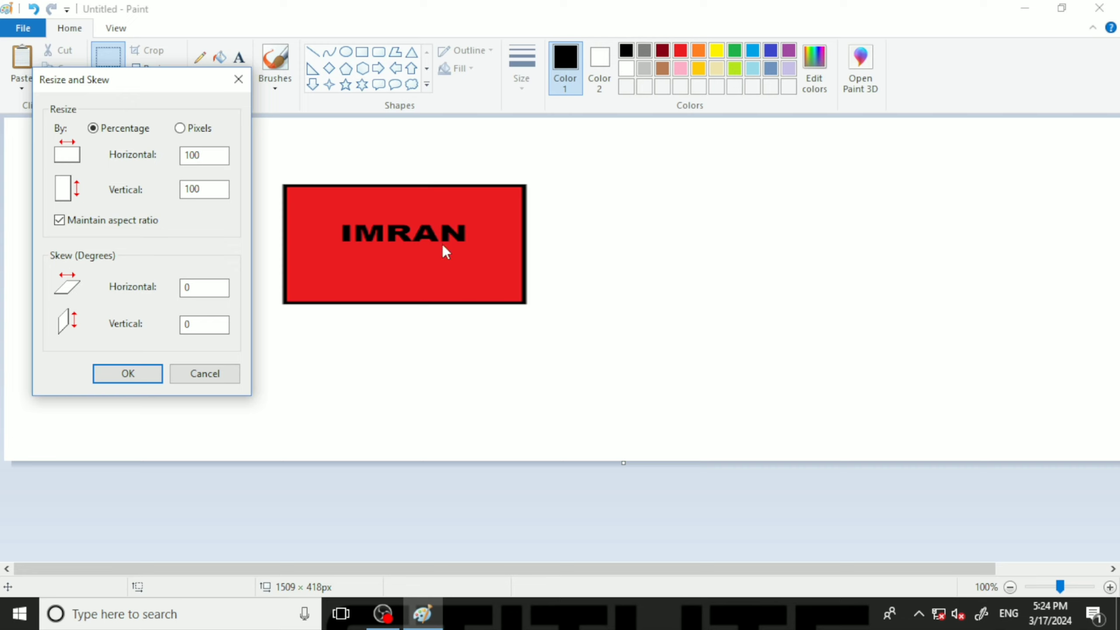
pyautogui.click(206, 285)
pyautogui.doubleClick(206, 286)
pyautogui.write('30')
pyautogui.click(121, 379)
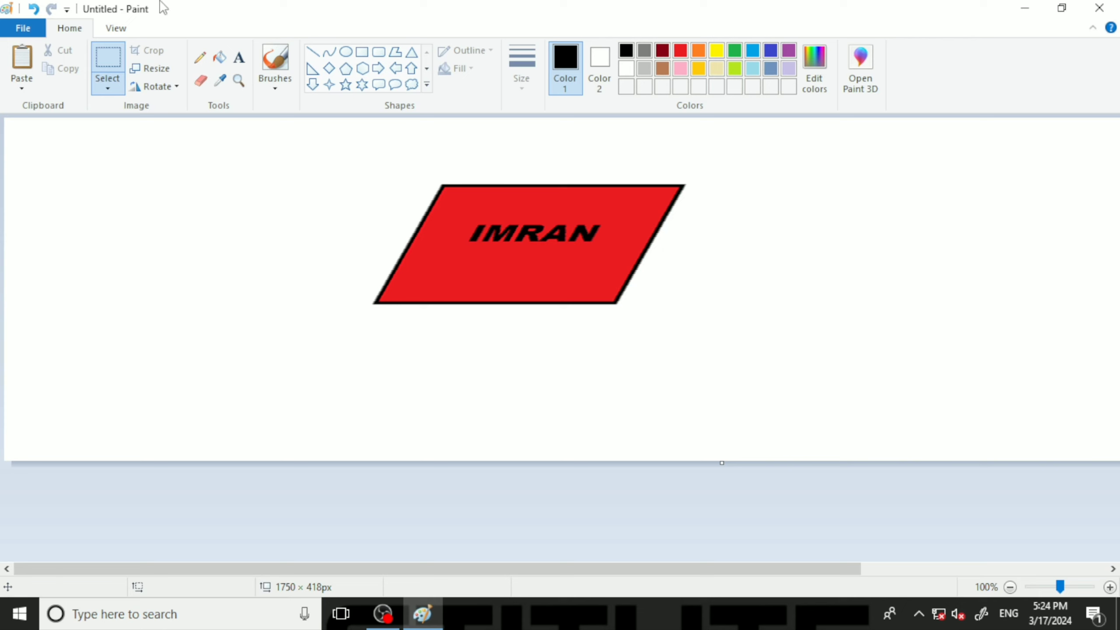
# Step: Try skewing the picture vertically by 50 degrees, inspect it at 25 percent zoom, and undo the vertical skew
pyautogui.click(166, 66)
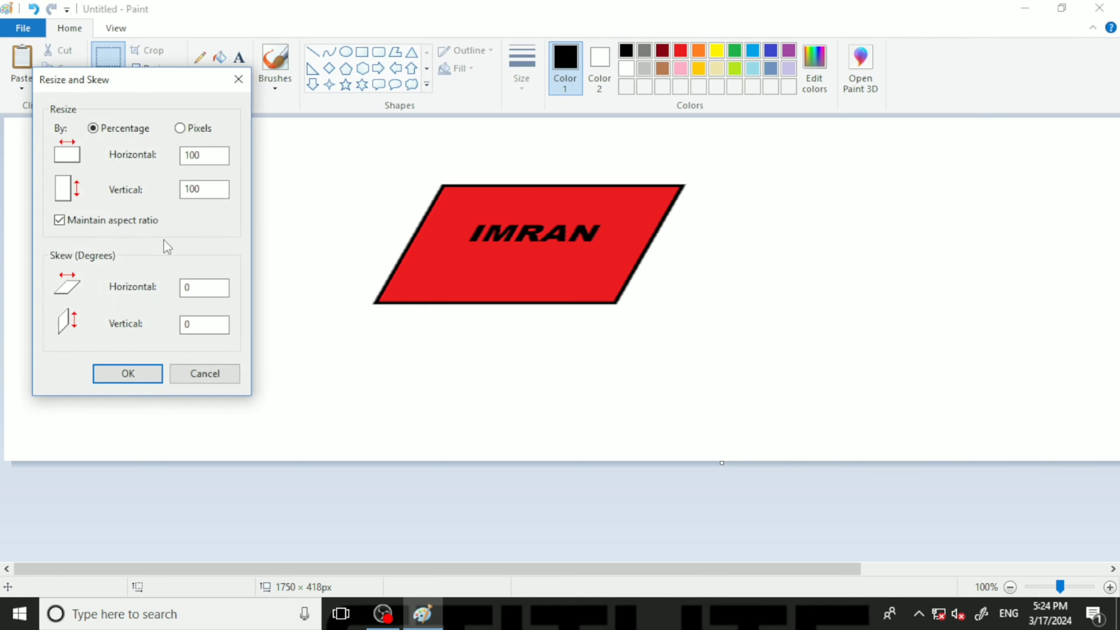
pyautogui.moveTo(187, 326); pyautogui.dragTo(226, 326)
pyautogui.write('50')
pyautogui.click(127, 374)
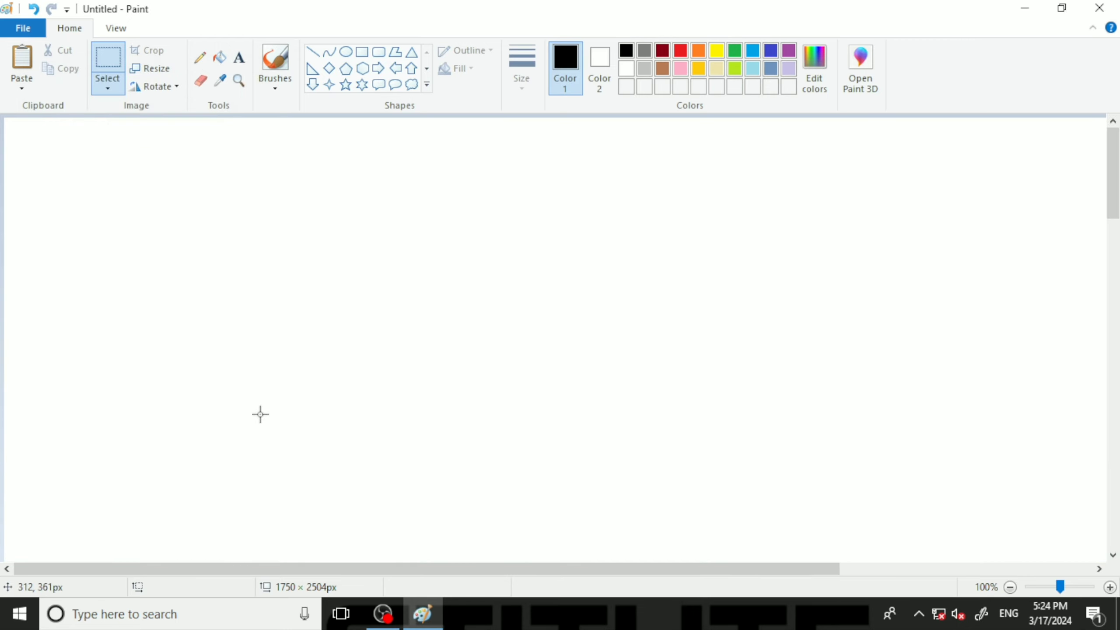
pyautogui.scroll(-8, 292, 401)
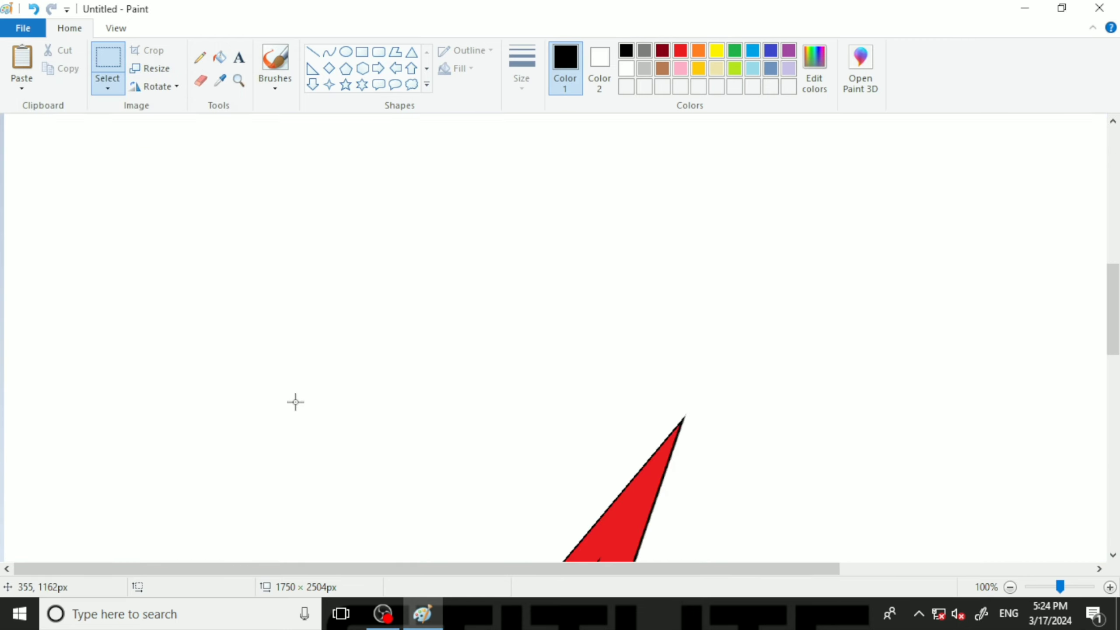
pyautogui.scroll(-5, 296, 401)
pyautogui.scroll(2, 295, 401)
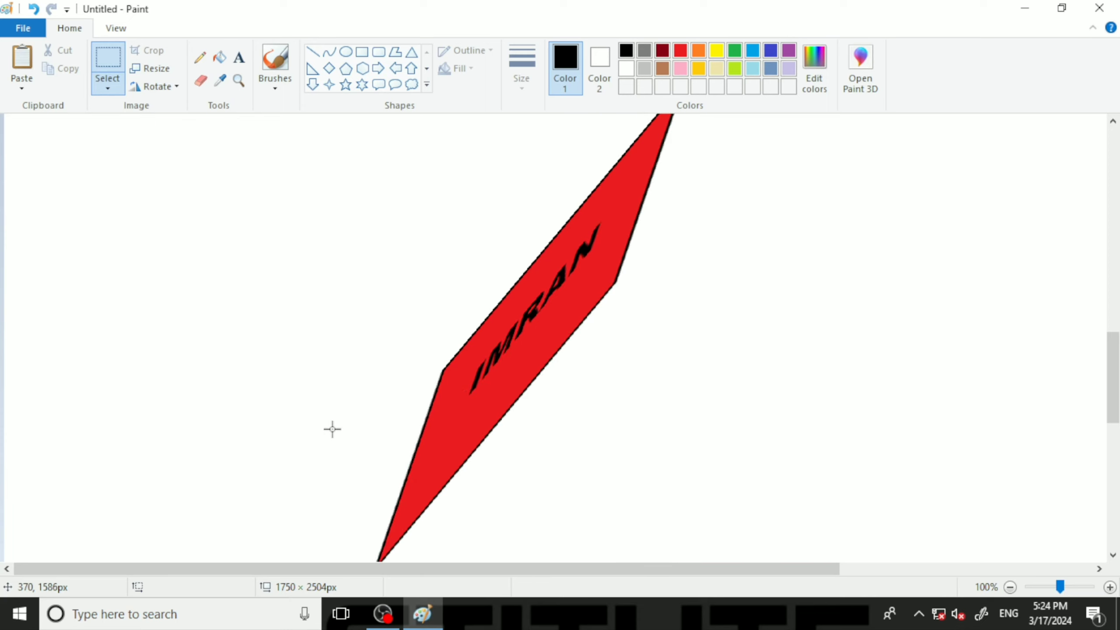
pyautogui.moveTo(1049, 588); pyautogui.dragTo(1033, 588)
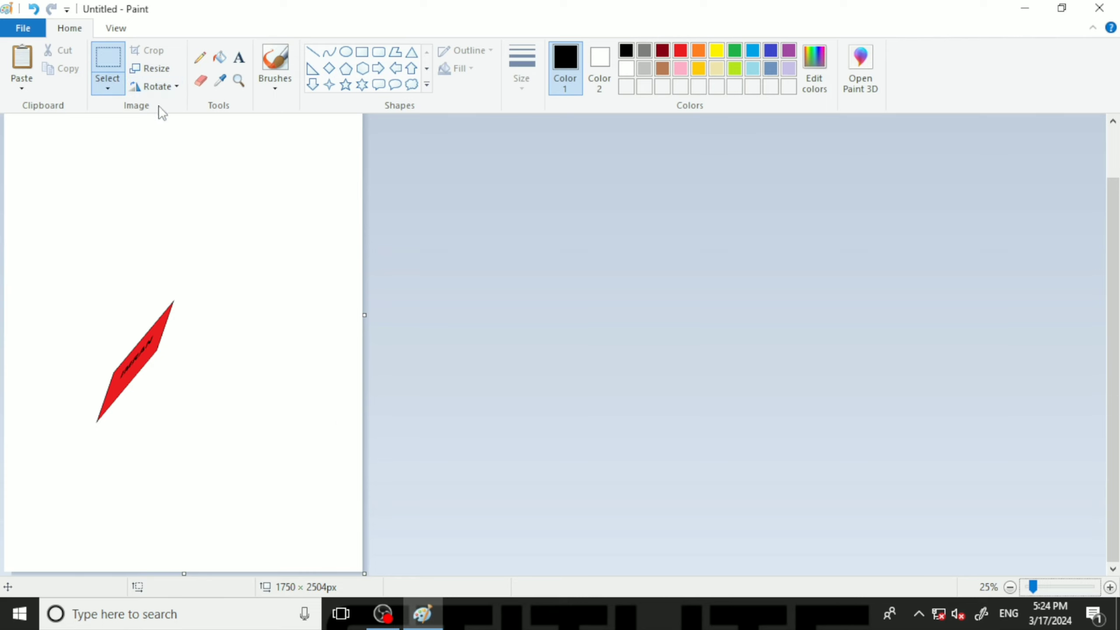
pyautogui.hotkey('ctrl', 'z')
pyautogui.hotkey('ctrl', 'z')
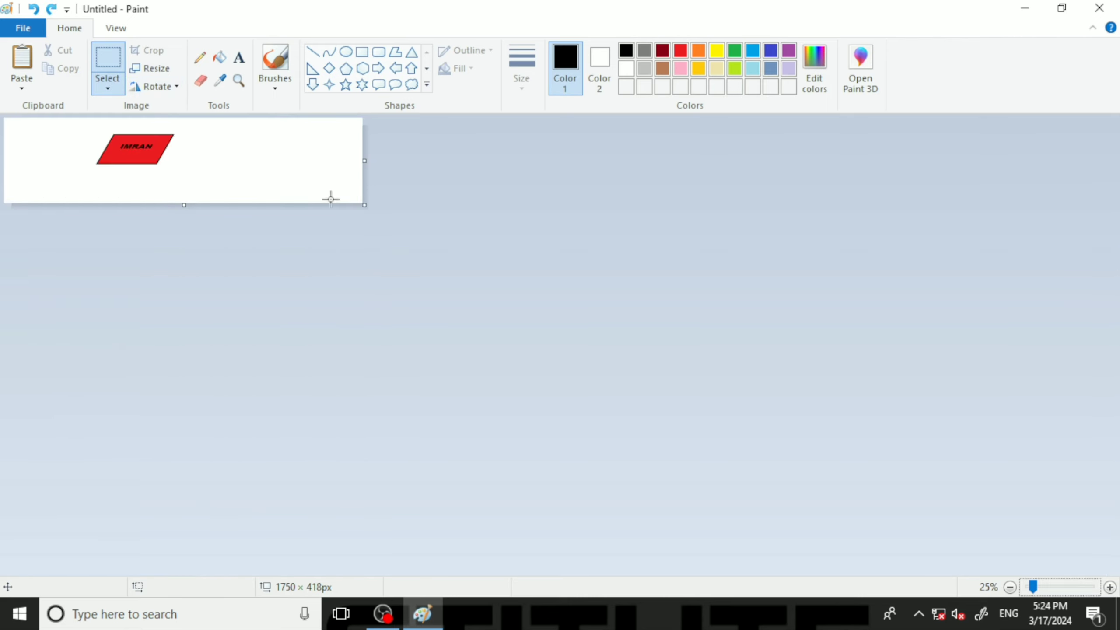
# Step: Enlarge the canvas to about 4324 × 1216 px and return the zoom to 100 percent
pyautogui.moveTo(362, 162); pyautogui.dragTo(892, 163)
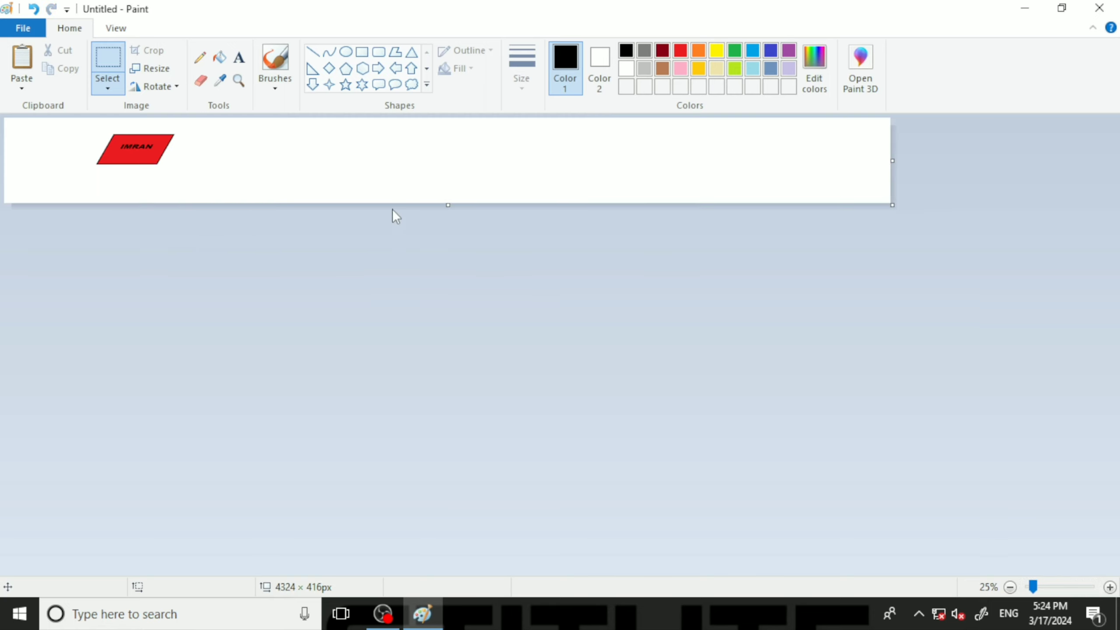
pyautogui.moveTo(450, 205); pyautogui.dragTo(448, 369)
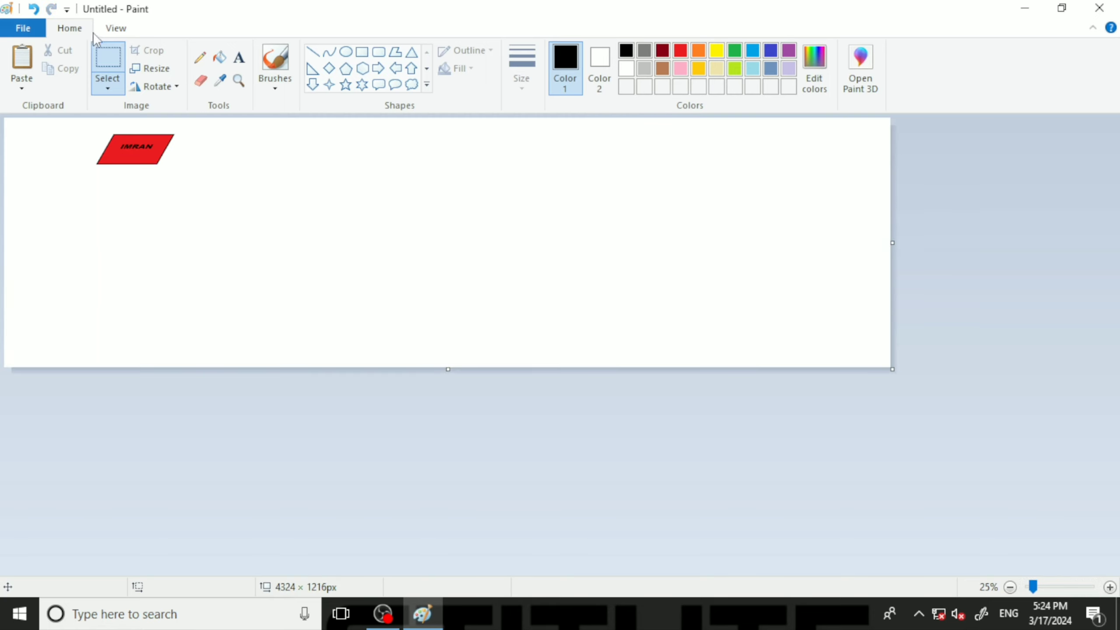
pyautogui.click(118, 29)
pyautogui.click(87, 66)
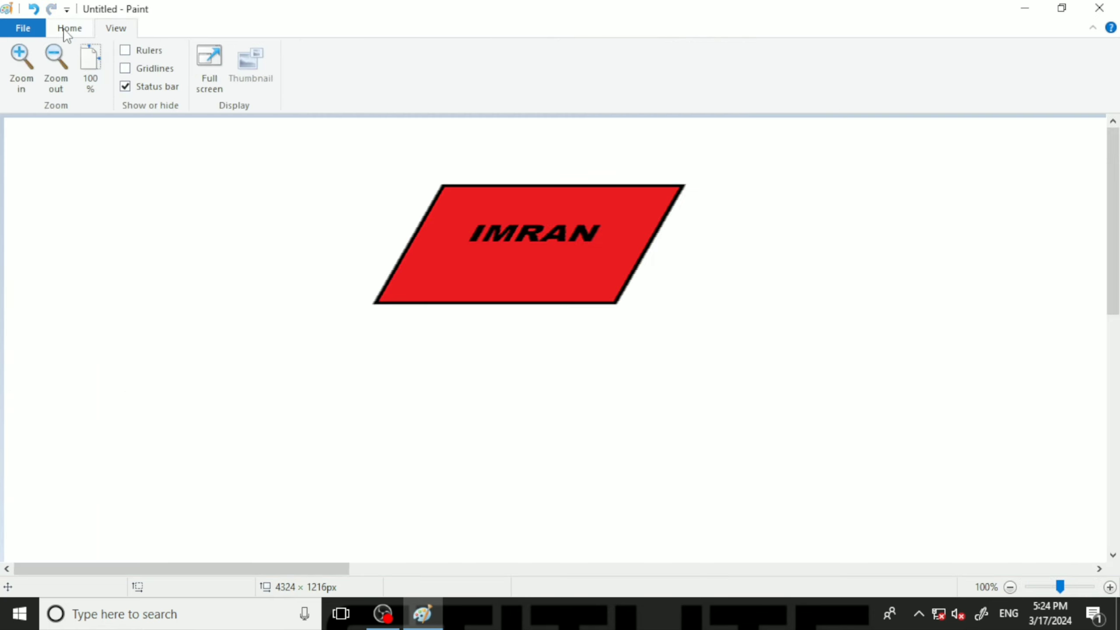
# Step: Select the entire picture and delete it to clear the canvas
pyautogui.click(63, 28)
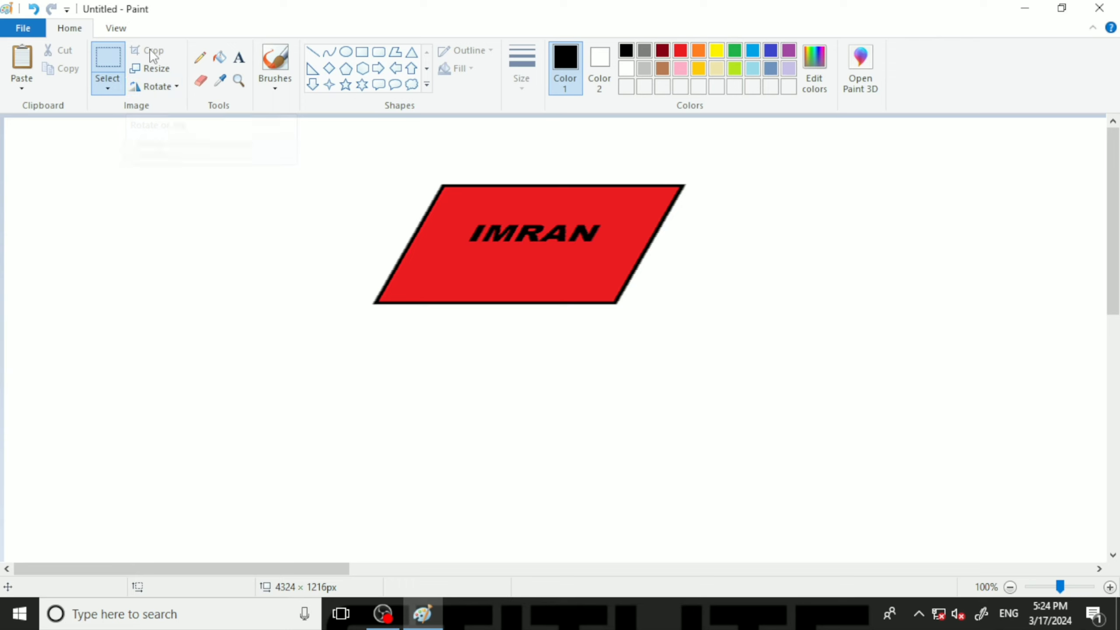
pyautogui.hotkey('ctrl', 'a')
pyautogui.press('Delete')
# Step: Draw a black-outlined ellipse on the blank canvas and fill it with yellow
pyautogui.click(345, 52)
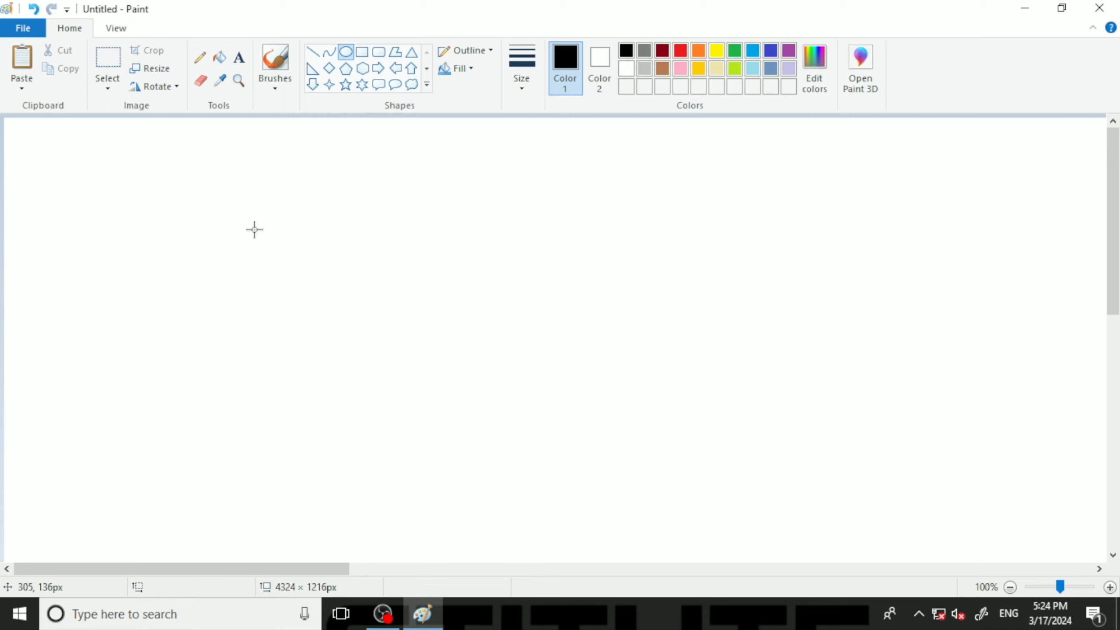
pyautogui.moveTo(255, 230); pyautogui.dragTo(497, 418)
pyautogui.click(573, 296)
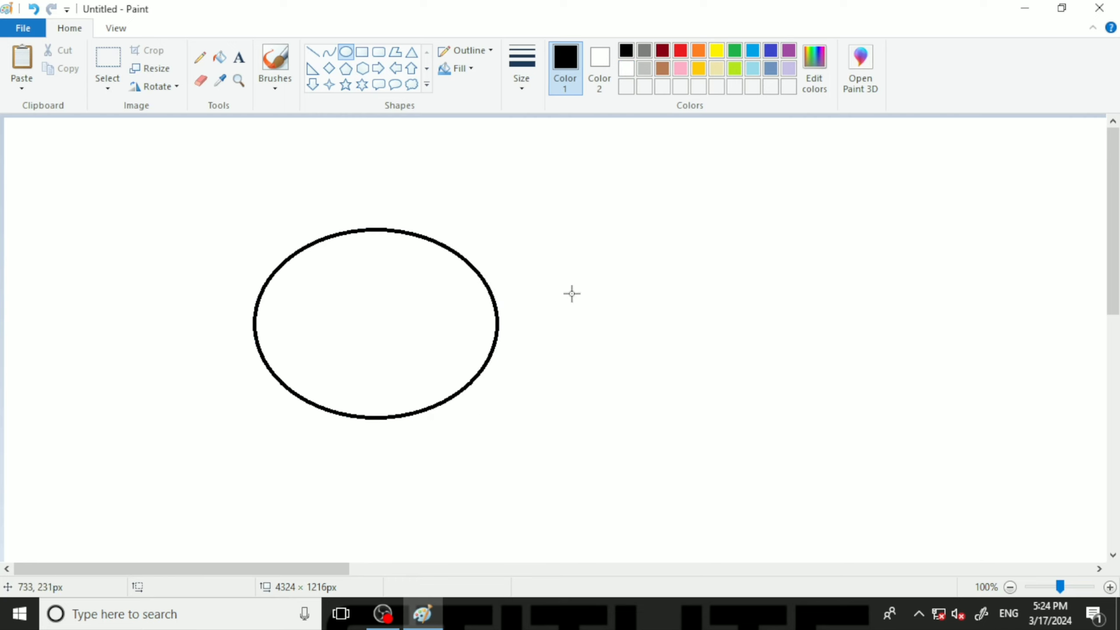
pyautogui.click(219, 57)
pyautogui.click(716, 54)
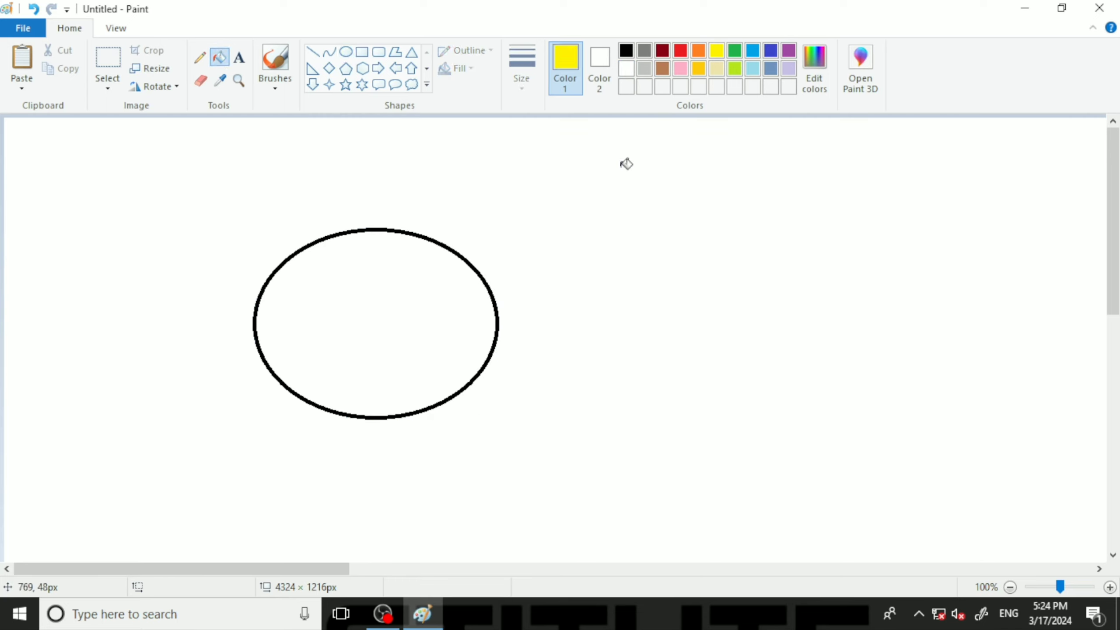
pyautogui.click(344, 300)
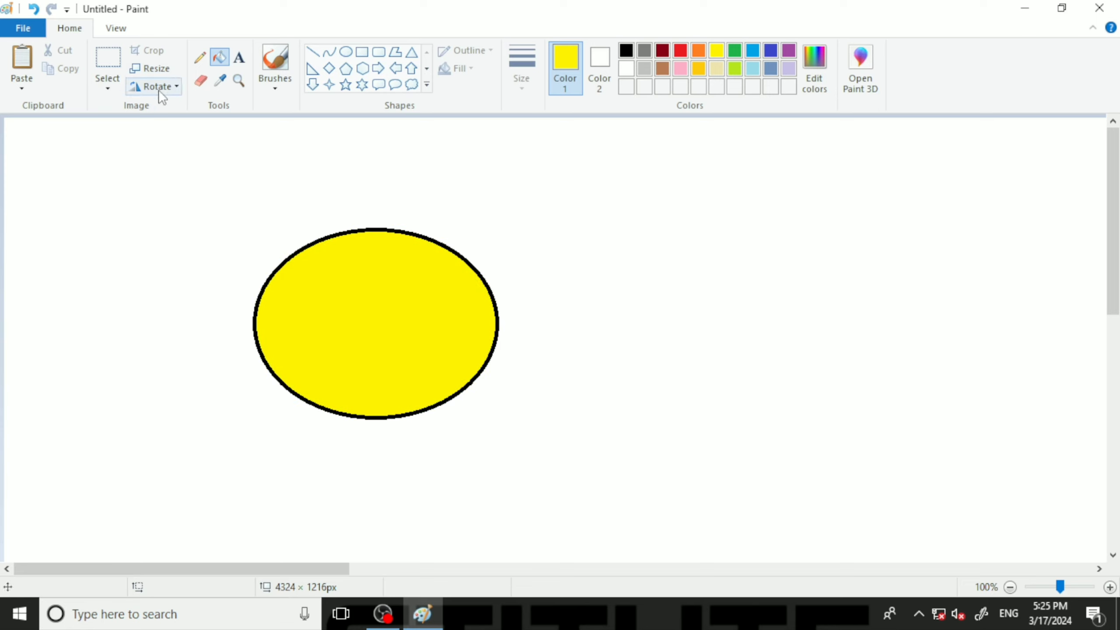
# Step: Select a rectangular area of about 452 × 345 px around the yellow ellipse and crop the picture to it
pyautogui.click(108, 59)
pyautogui.moveTo(203, 200); pyautogui.dragTo(572, 483)
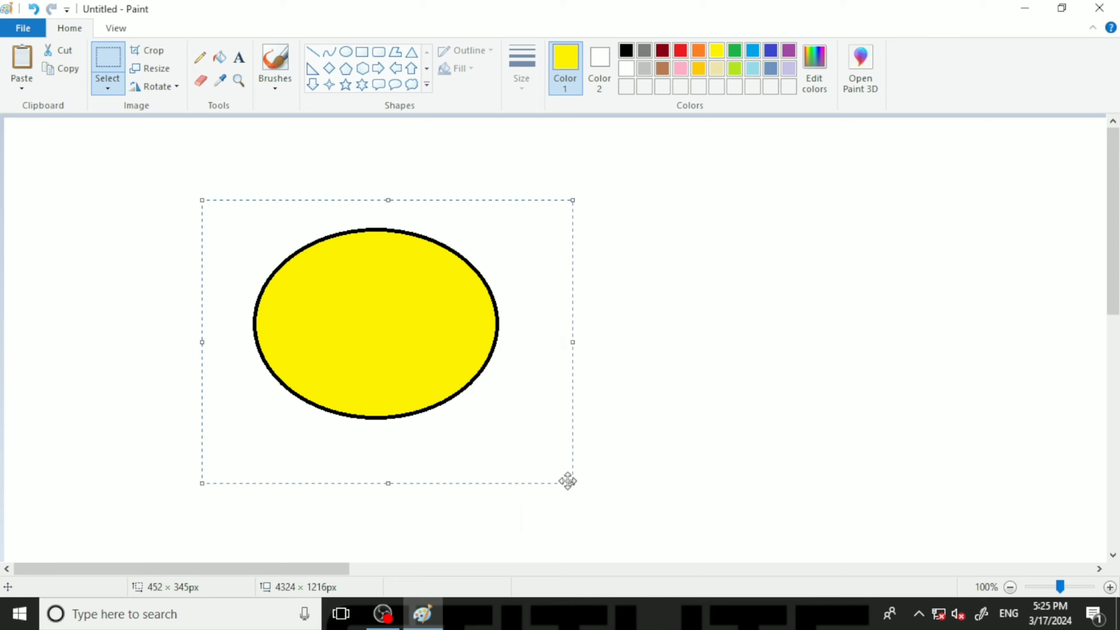
pyautogui.click(160, 55)
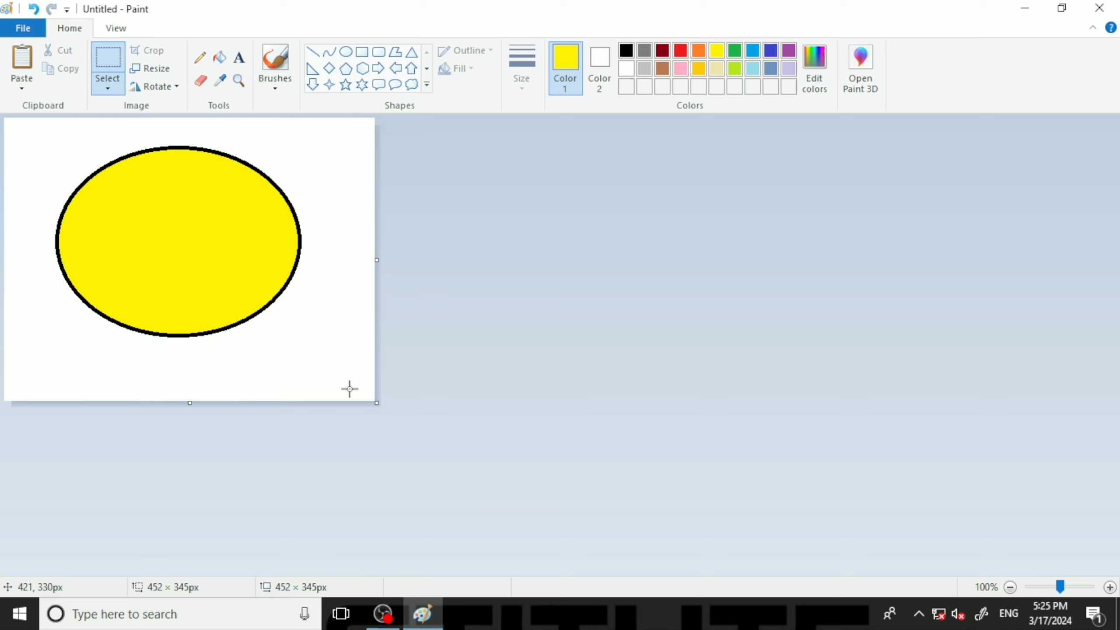
# Step: Undo the crop, and undo and redo the ellipse's yellow fill
pyautogui.hotkey('ctrl', 'z')
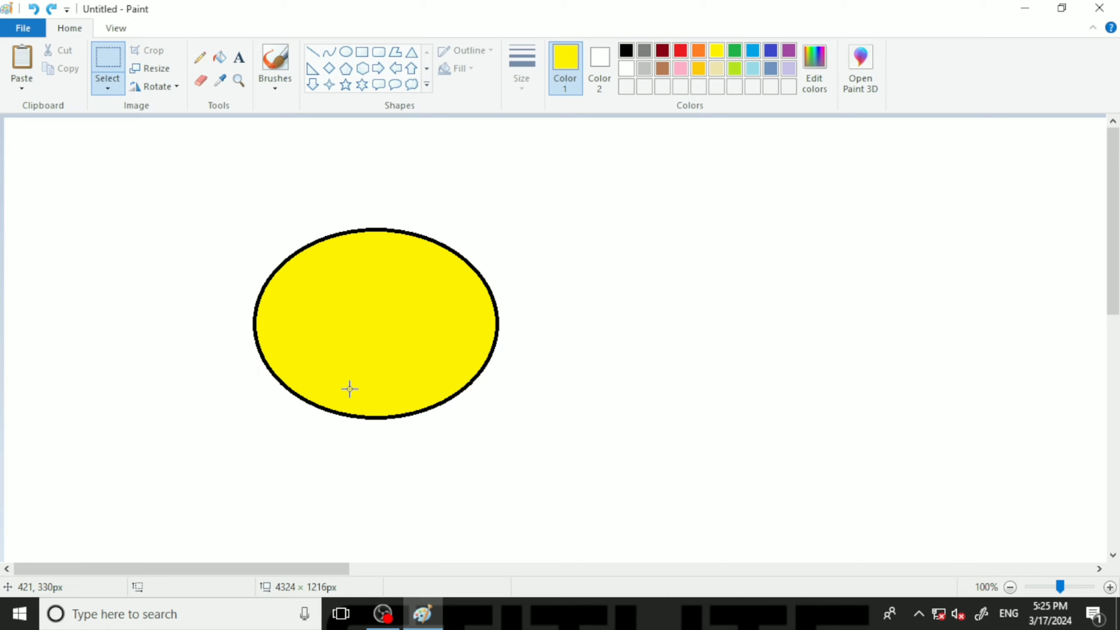
pyautogui.click(33, 8)
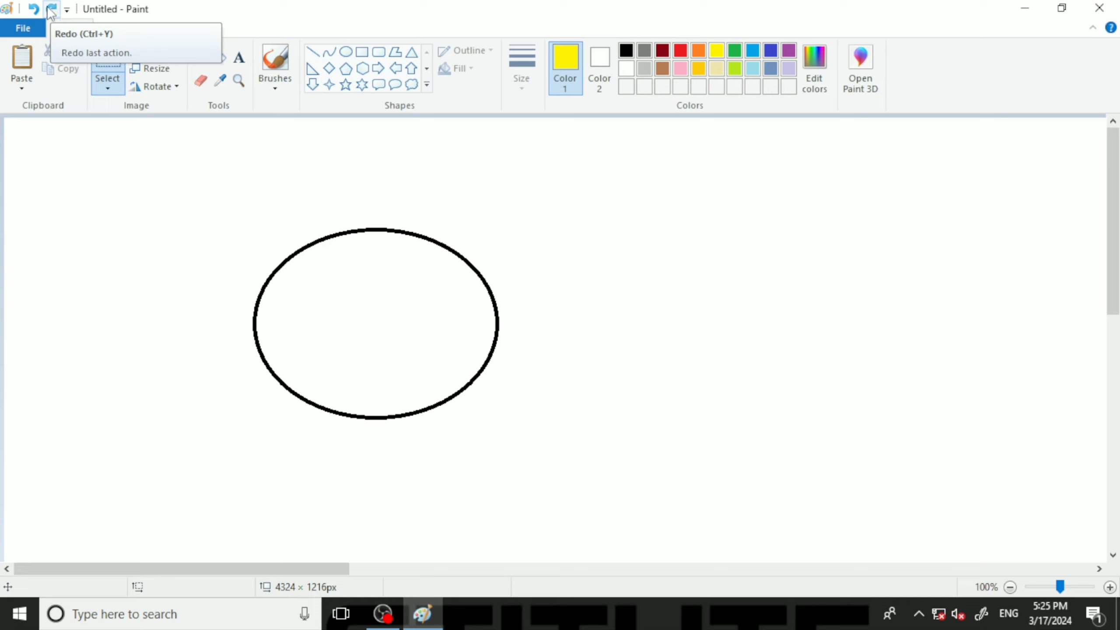
pyautogui.click(50, 10)
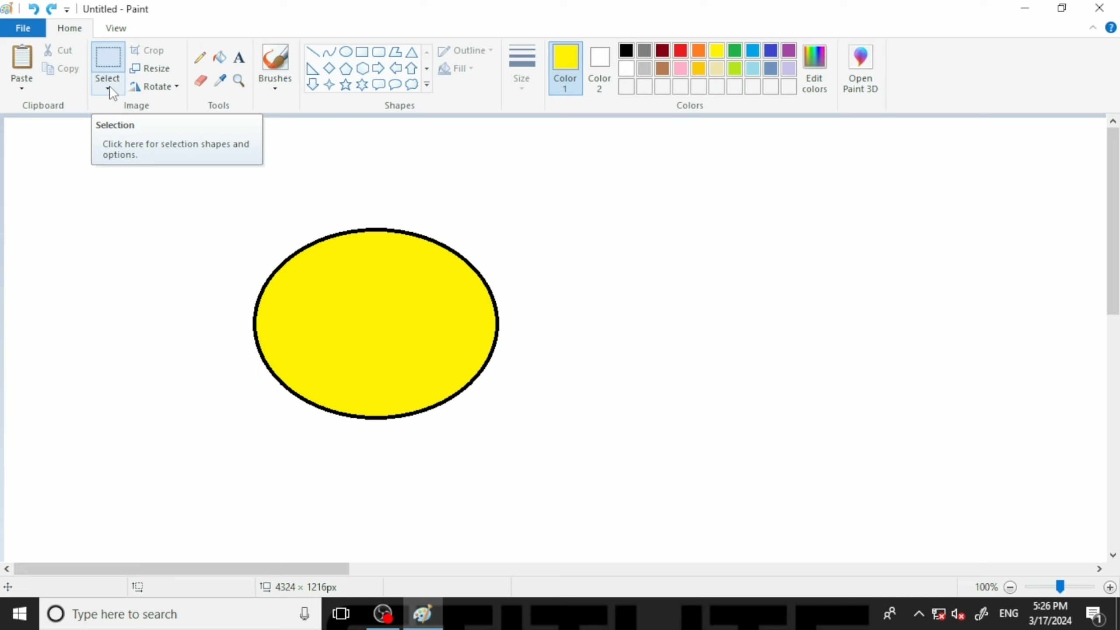
# Step: Move the ellipse slightly up and left with a rectangular selection of about 550 × 380 px, and deselect it
pyautogui.click(109, 55)
pyautogui.moveTo(173, 175); pyautogui.dragTo(623, 486)
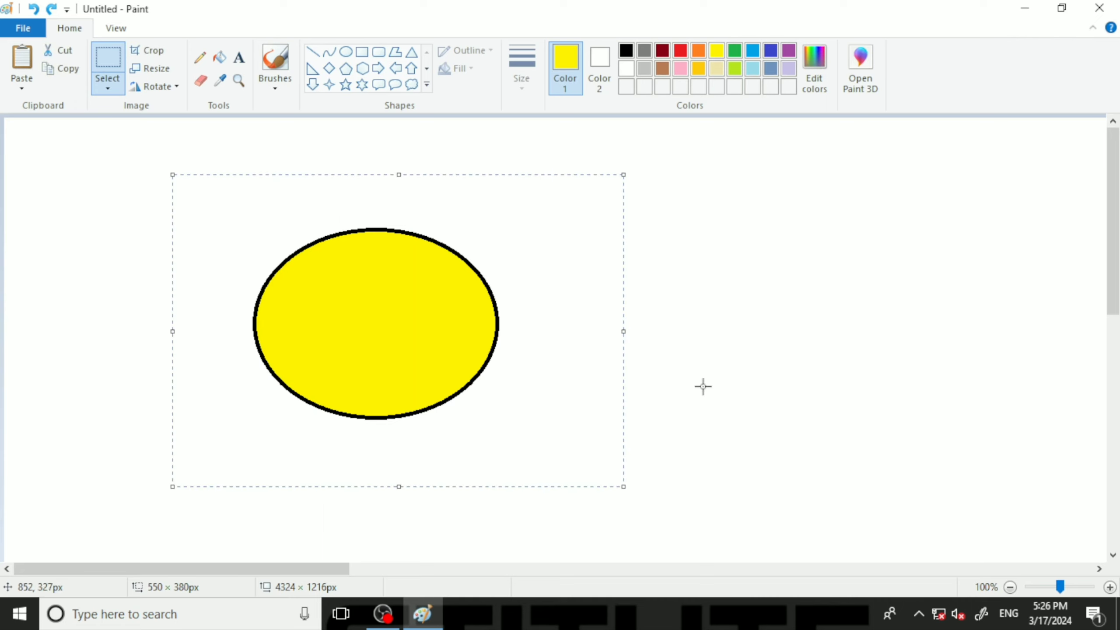
pyautogui.moveTo(393, 343); pyautogui.dragTo(374, 317)
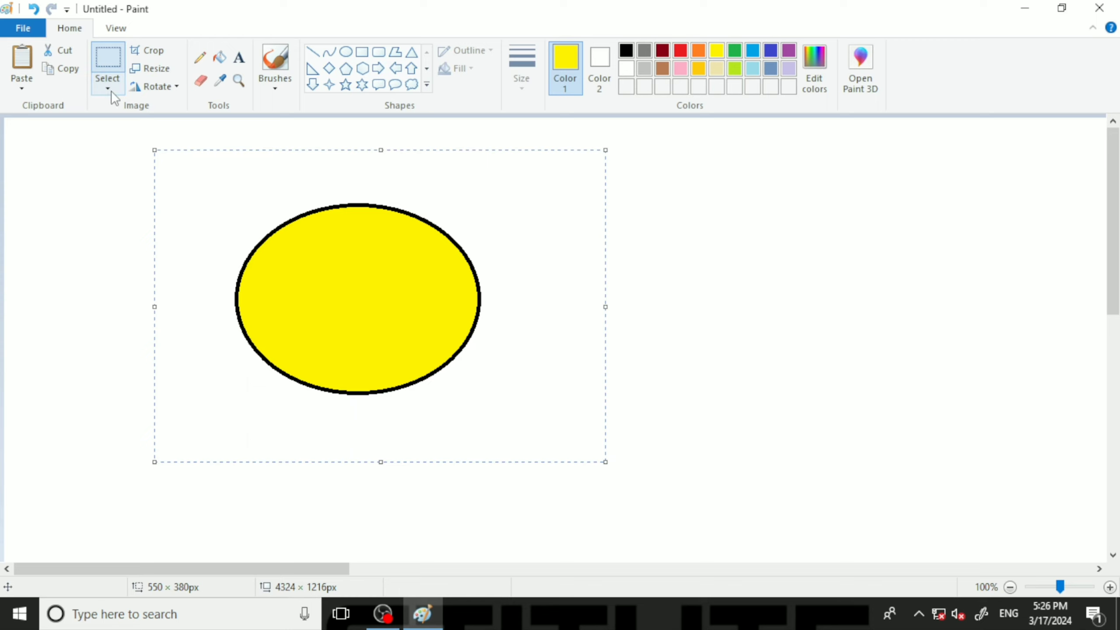
pyautogui.click(95, 195)
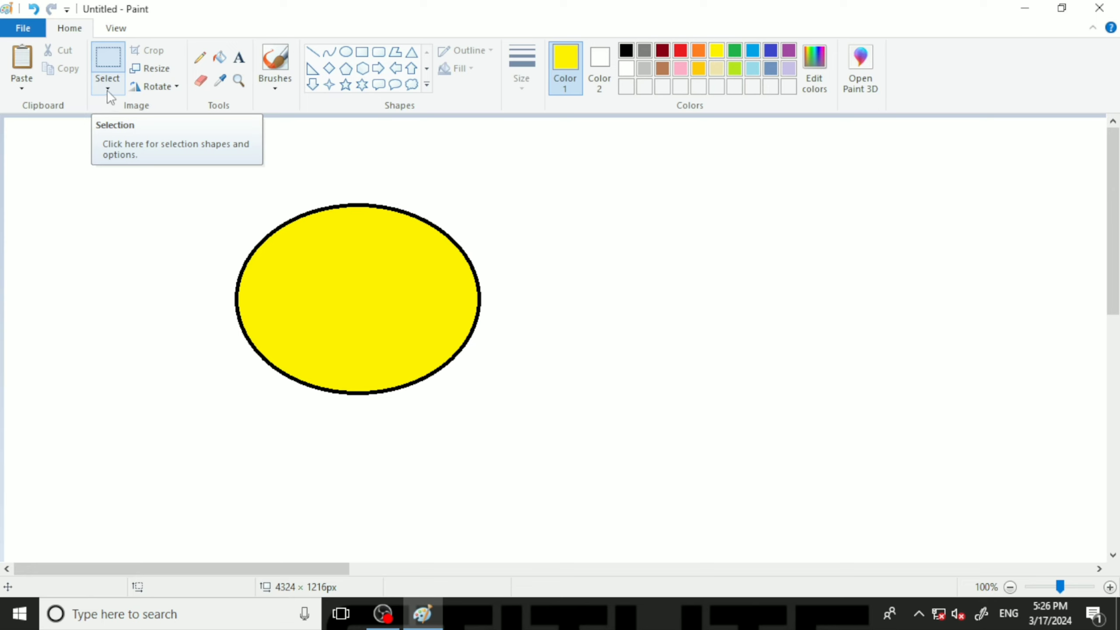
# Step: Outline the ellipse with a free-form selection, move it slightly left and down, and deselect it
pyautogui.click(107, 89)
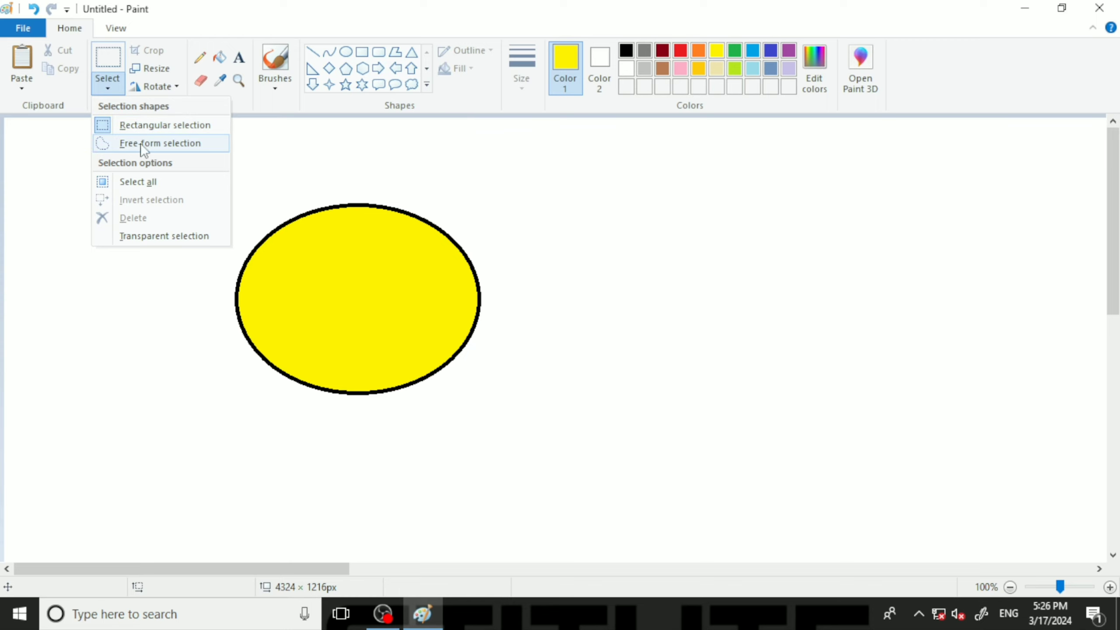
pyautogui.click(175, 142)
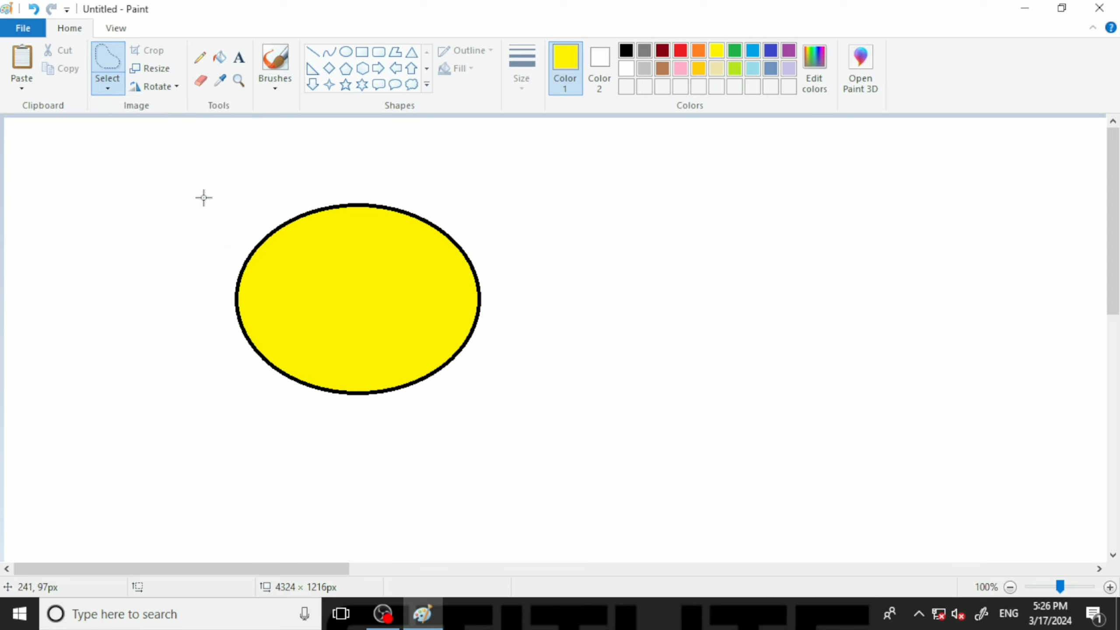
pyautogui.moveTo(217, 205)
pyautogui.mouseDown()
pyautogui.moveTo(184, 287)
pyautogui.moveTo(190, 369)
pyautogui.moveTo(263, 432)
pyautogui.moveTo(465, 427)
pyautogui.moveTo(549, 317)
pyautogui.moveTo(522, 213)
pyautogui.moveTo(460, 178)
pyautogui.moveTo(382, 154)
pyautogui.moveTo(216, 208)
pyautogui.mouseUp()
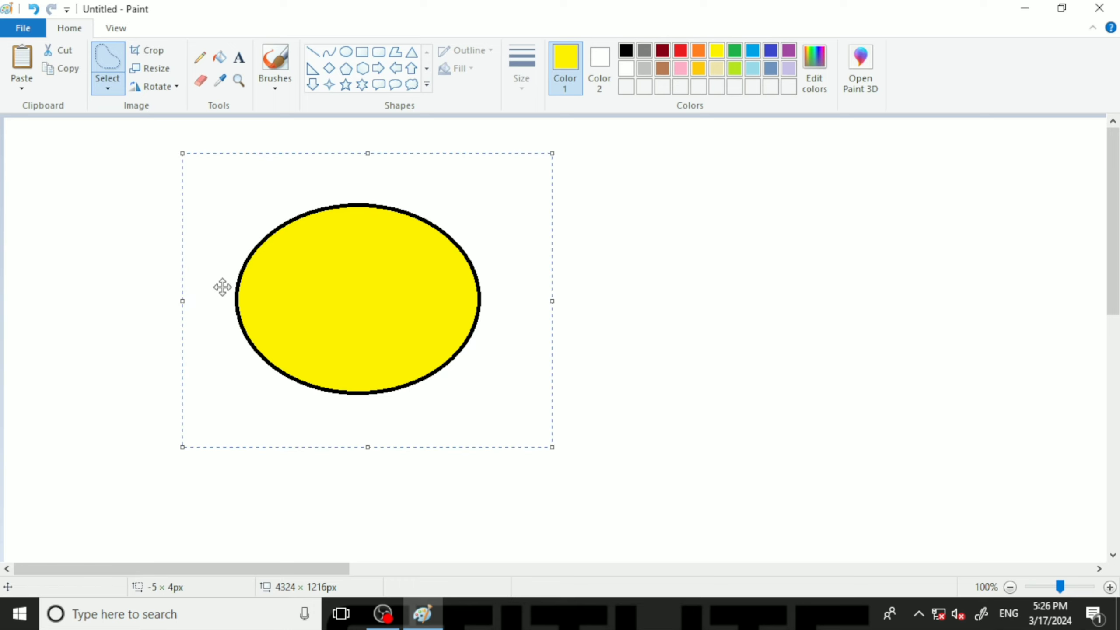
pyautogui.moveTo(332, 278); pyautogui.dragTo(290, 295)
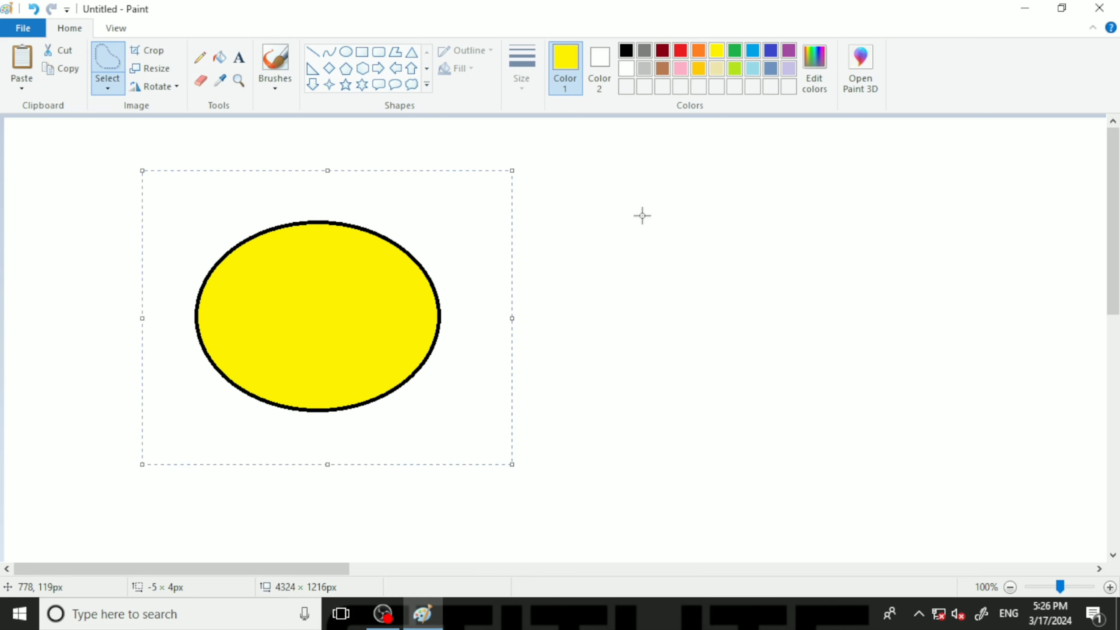
pyautogui.click(634, 305)
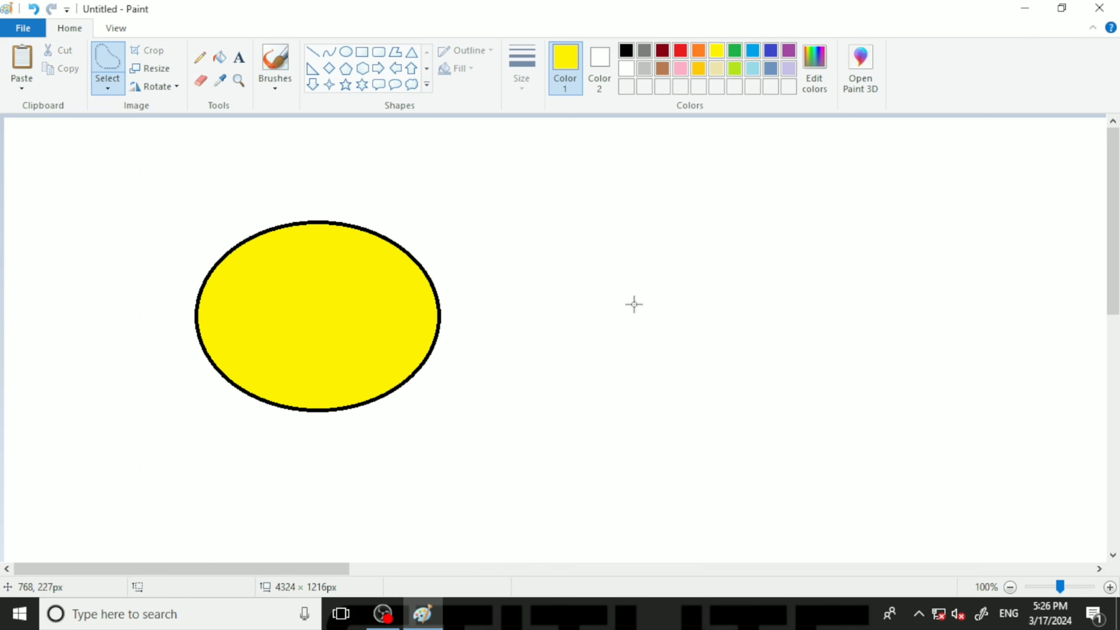
# Step: Switch back to rectangular selection and fill the white background around the ellipse with green
pyautogui.click(108, 85)
pyautogui.click(144, 123)
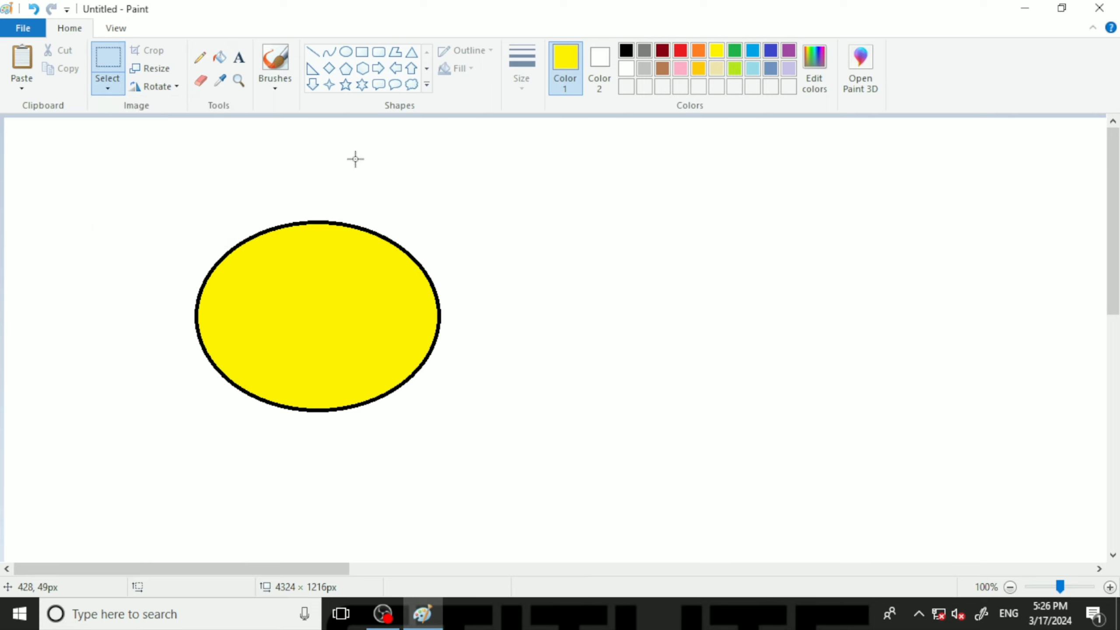
pyautogui.click(224, 62)
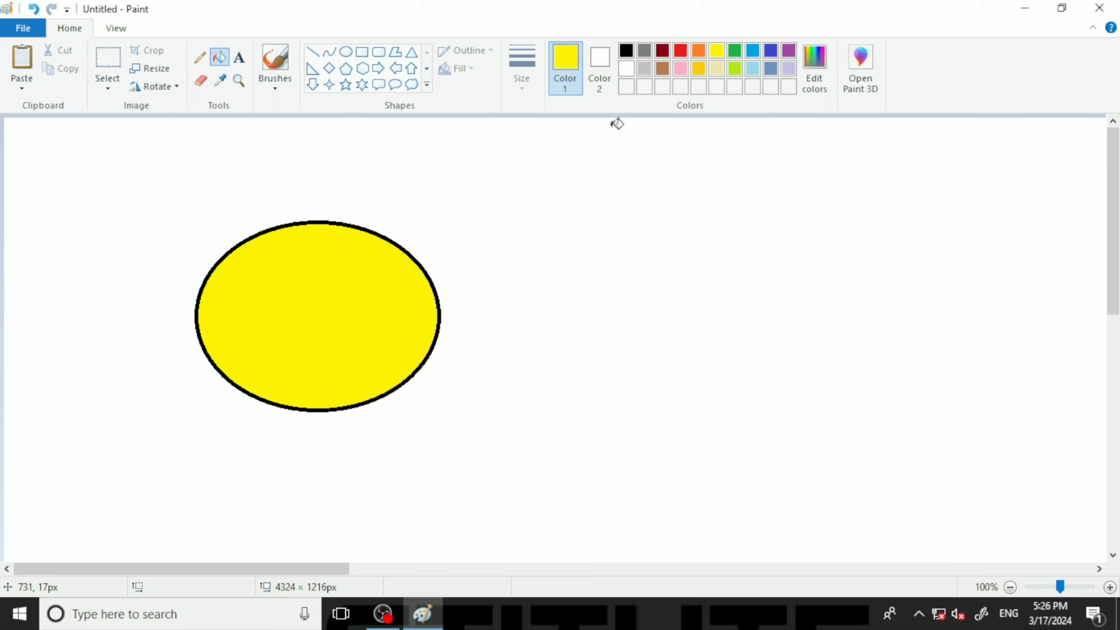
pyautogui.click(716, 67)
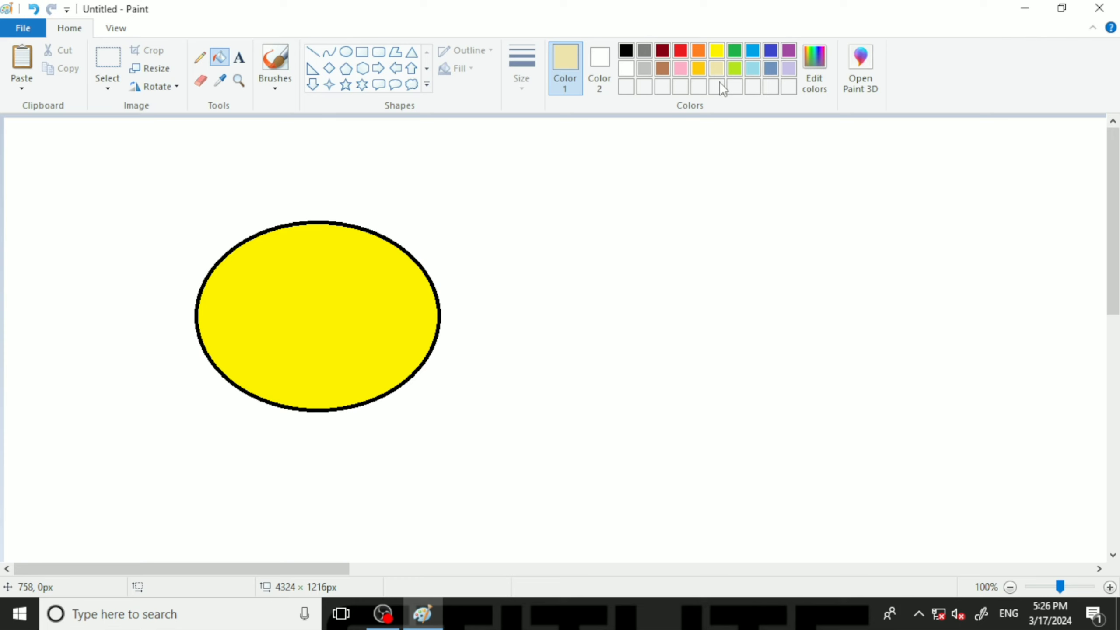
pyautogui.click(734, 51)
pyautogui.click(546, 246)
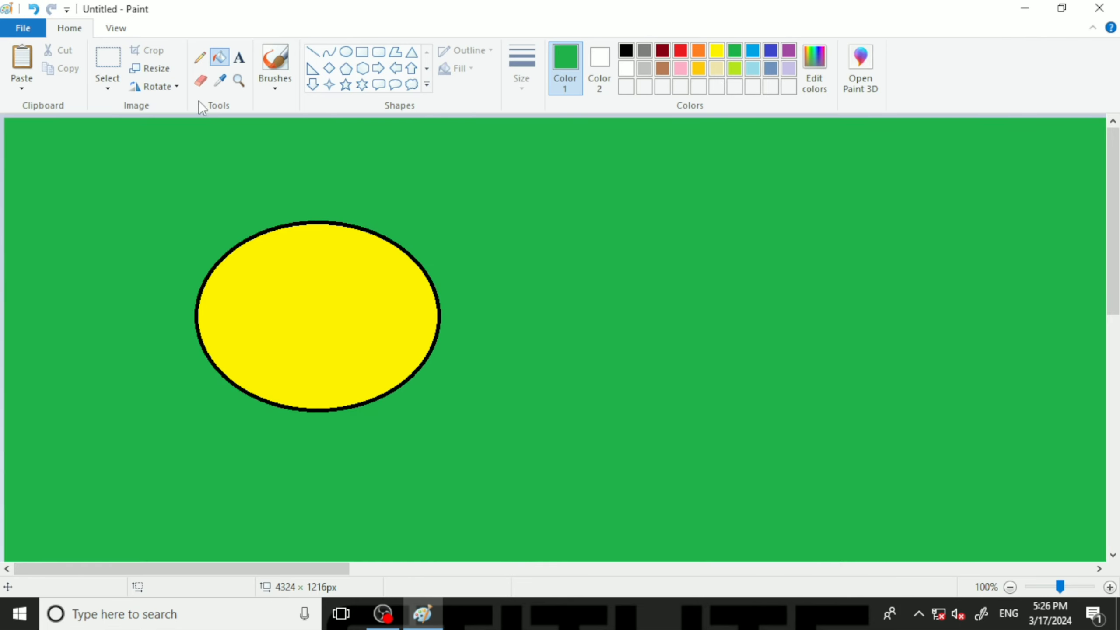
# Step: Outline the yellow ellipse with a free-form selection, move it right across the green background, and undo the move
pyautogui.click(108, 82)
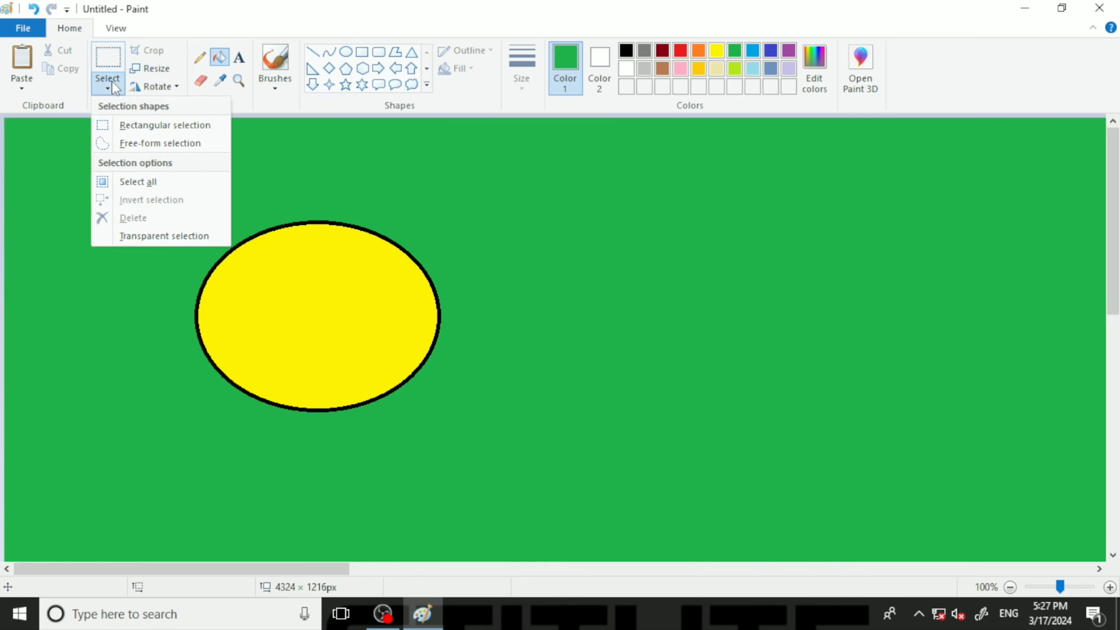
pyautogui.click(144, 140)
pyautogui.moveTo(210, 203)
pyautogui.mouseDown()
pyautogui.moveTo(136, 302)
pyautogui.moveTo(209, 404)
pyautogui.moveTo(284, 440)
pyautogui.moveTo(405, 442)
pyautogui.moveTo(457, 412)
pyautogui.moveTo(472, 335)
pyautogui.moveTo(468, 246)
pyautogui.moveTo(314, 176)
pyautogui.moveTo(210, 208)
pyautogui.mouseUp()
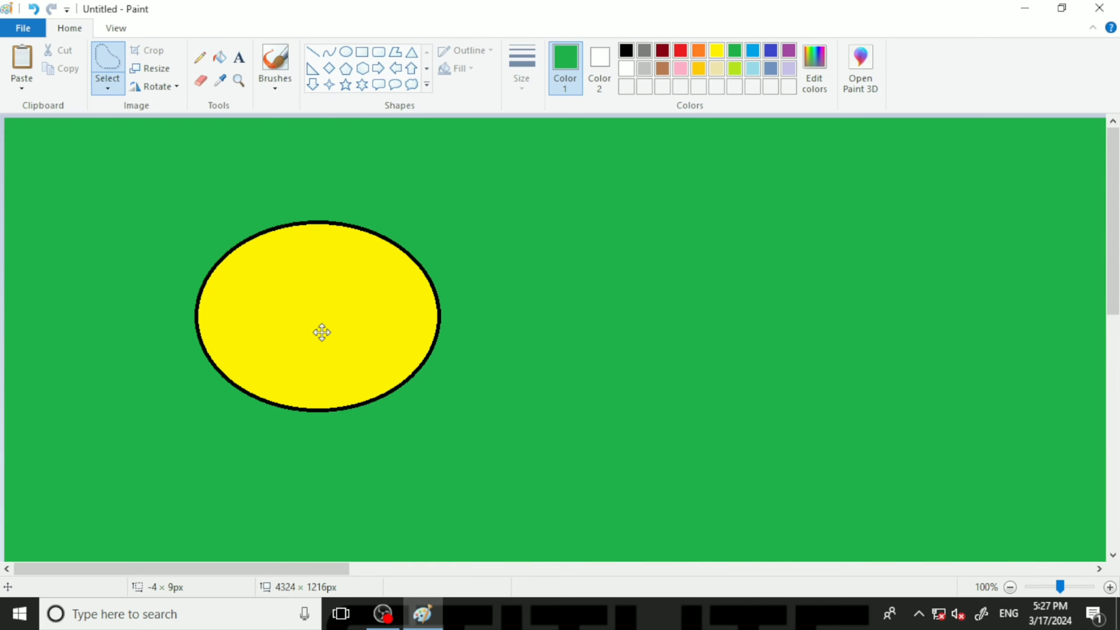
pyautogui.moveTo(321, 333); pyautogui.dragTo(692, 349)
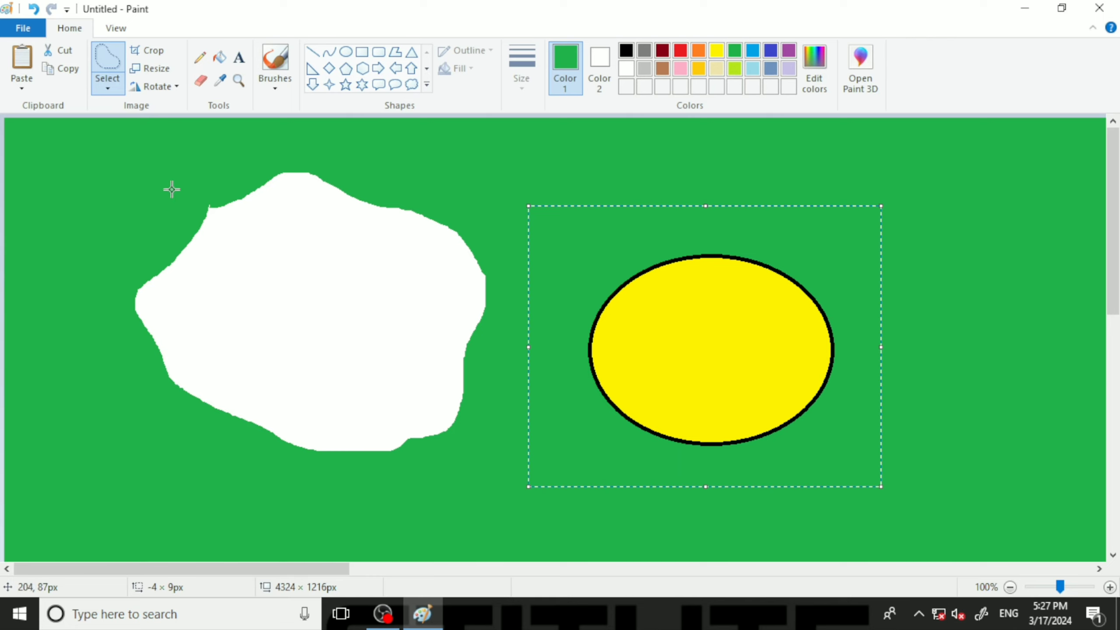
pyautogui.hotkey('ctrl', 'z')
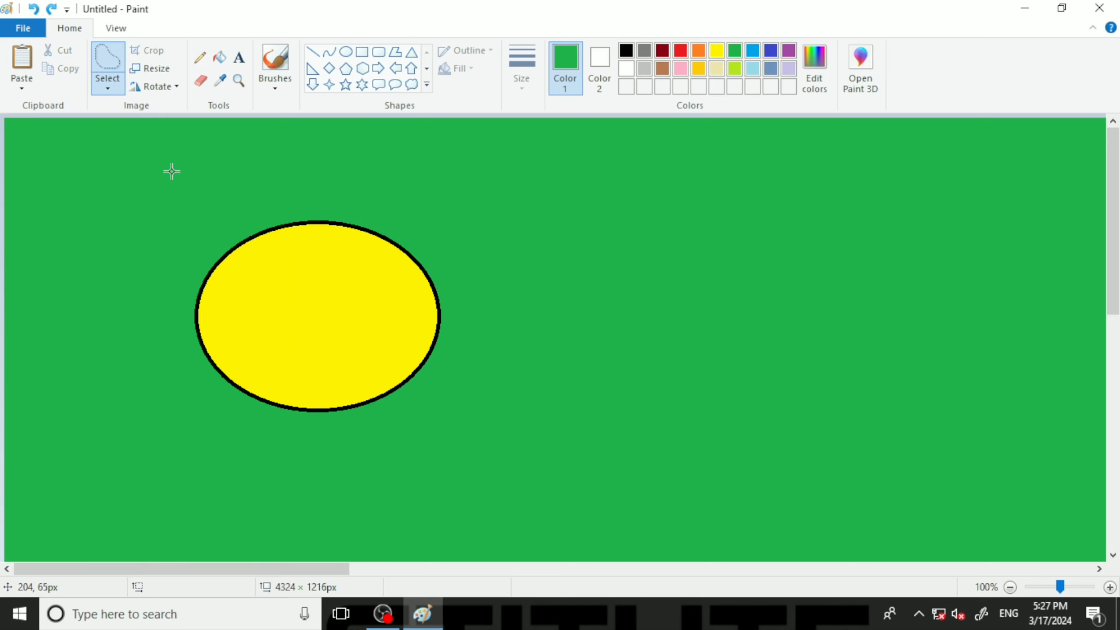
# Step: Select the entire picture, delete it, and undo the deletion
pyautogui.click(106, 89)
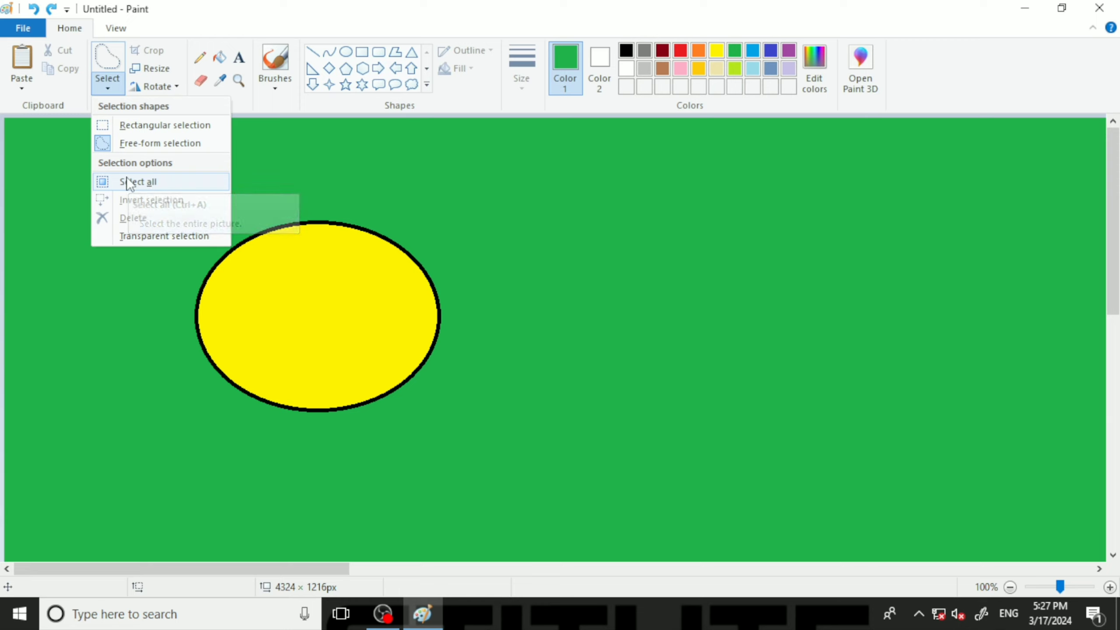
pyautogui.click(164, 180)
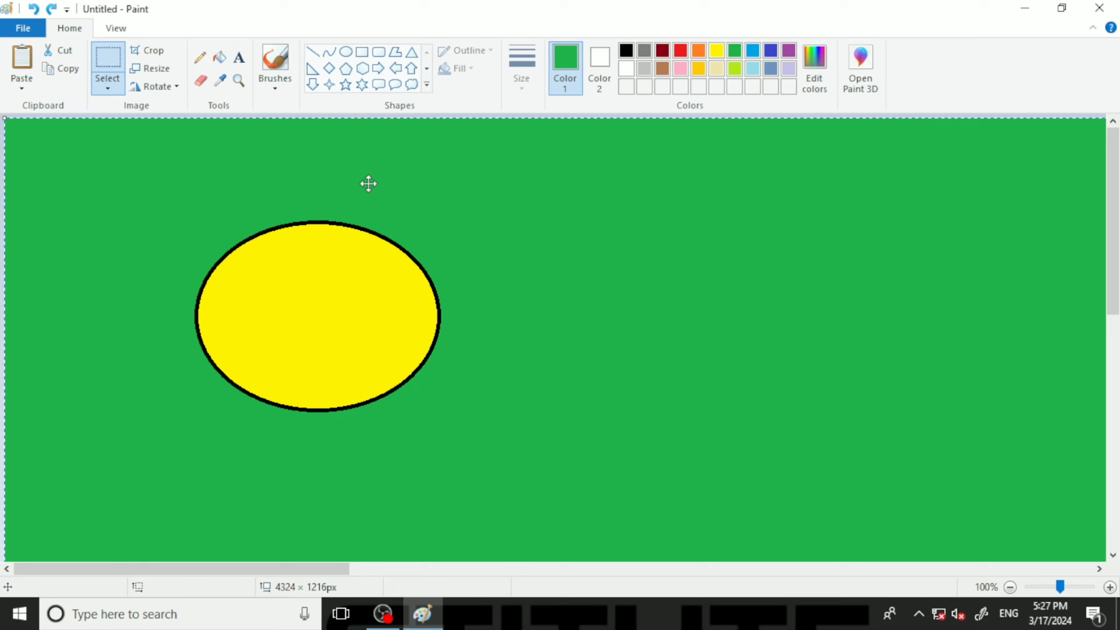
pyautogui.press('Delete')
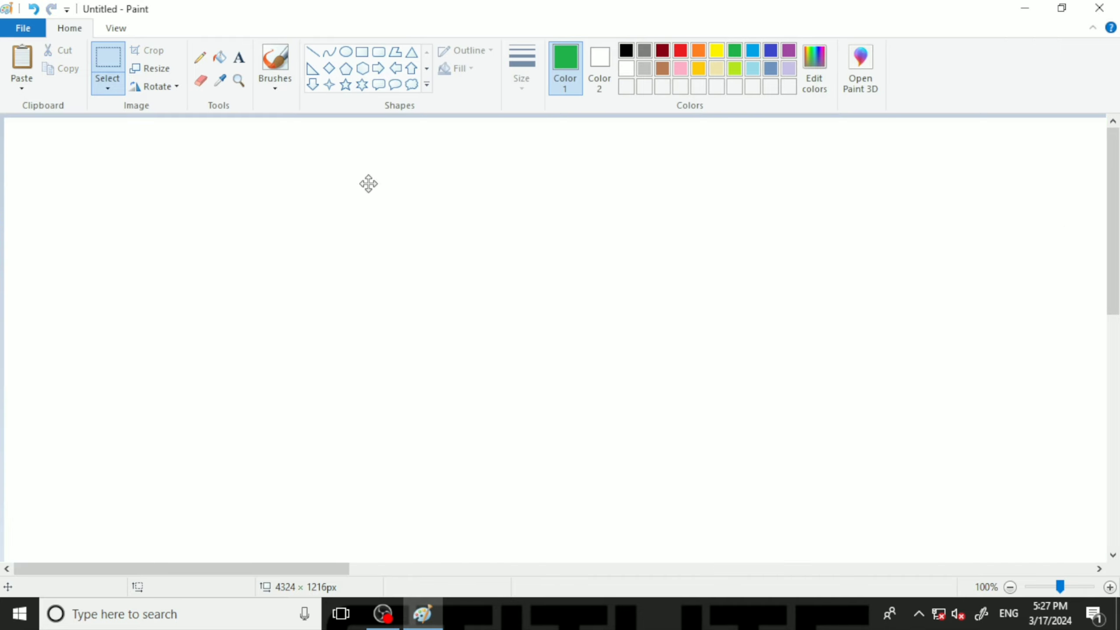
pyautogui.hotkey('ctrl', 'z')
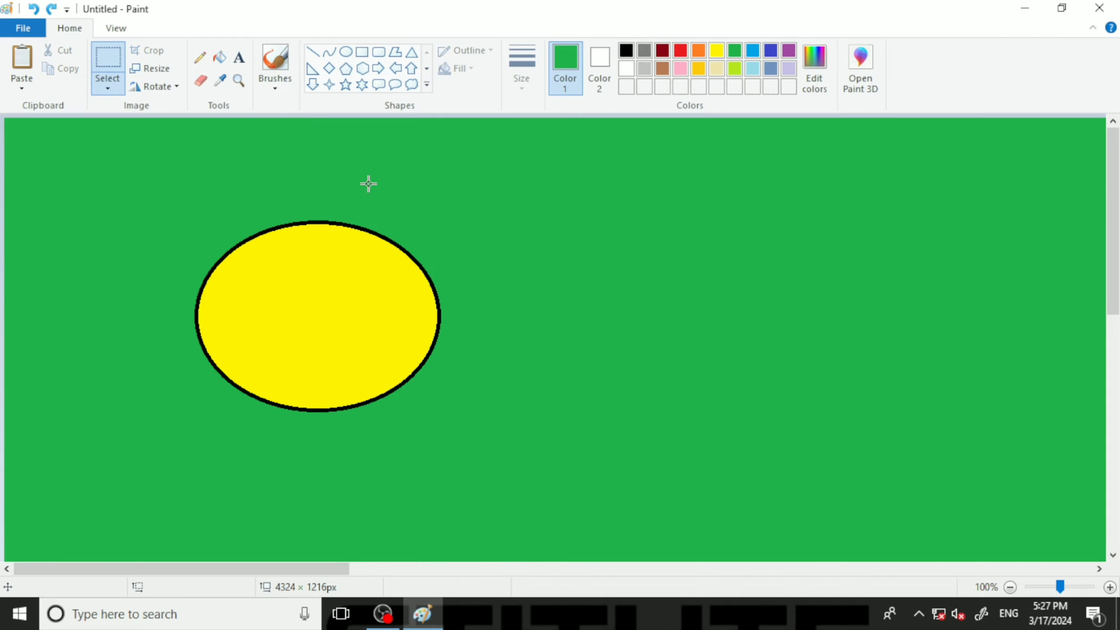
# Step: Clear the canvas by selecting the whole picture and deleting it
pyautogui.click(117, 90)
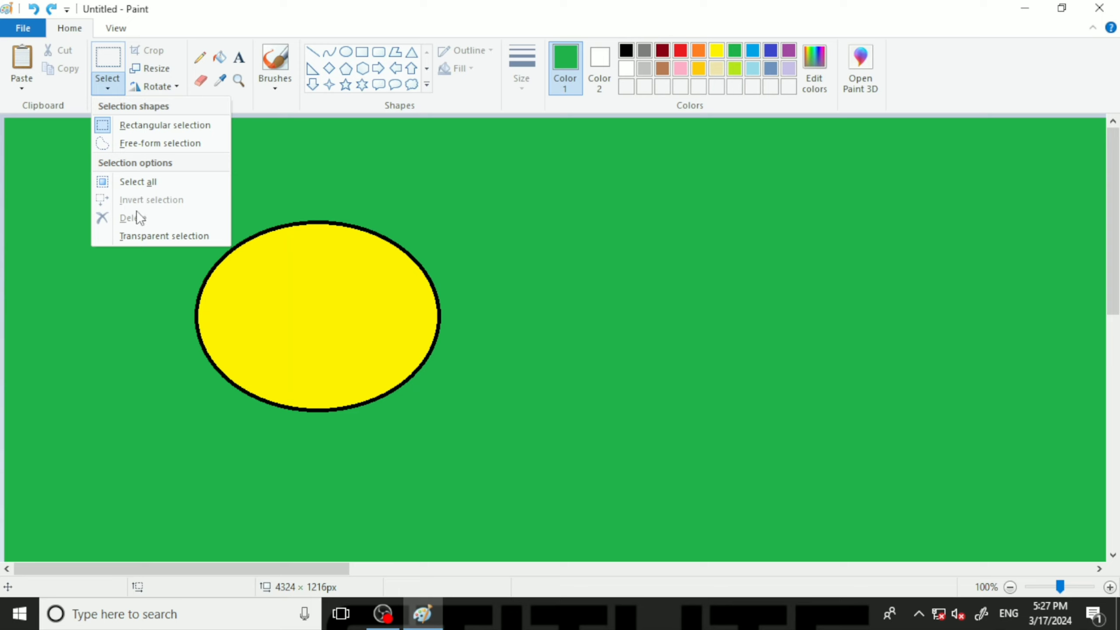
pyautogui.click(555, 238)
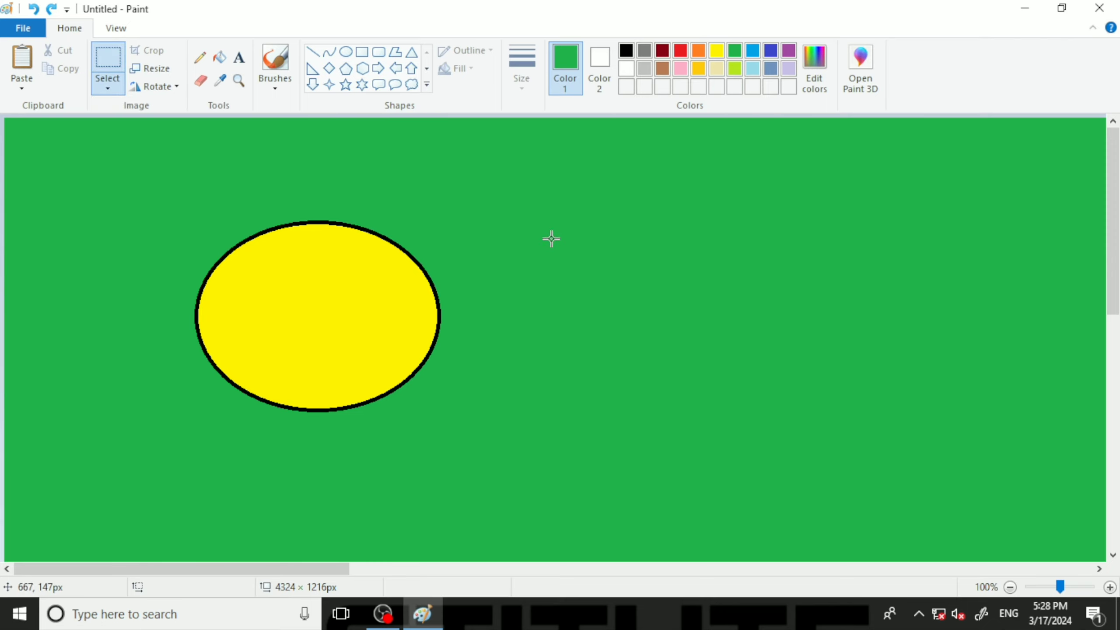
pyautogui.hotkey('ctrl', 'a')
pyautogui.press('Delete')
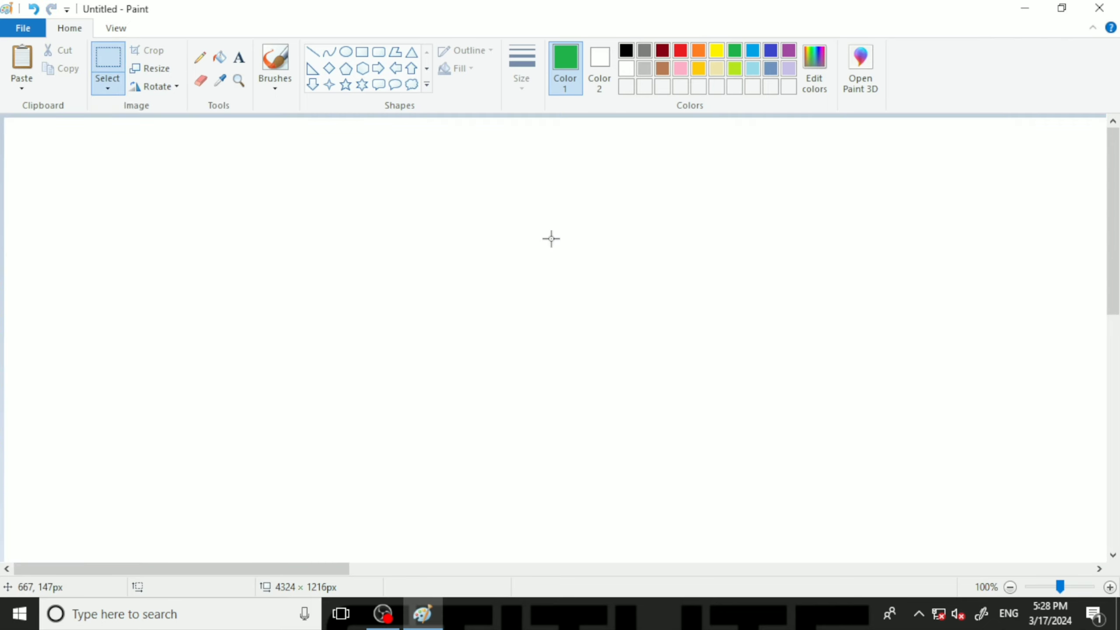
# Step: Draw a black-outlined ellipse of about 204 × 219 px near the middle of the visible canvas and fill it with orange
pyautogui.click(346, 51)
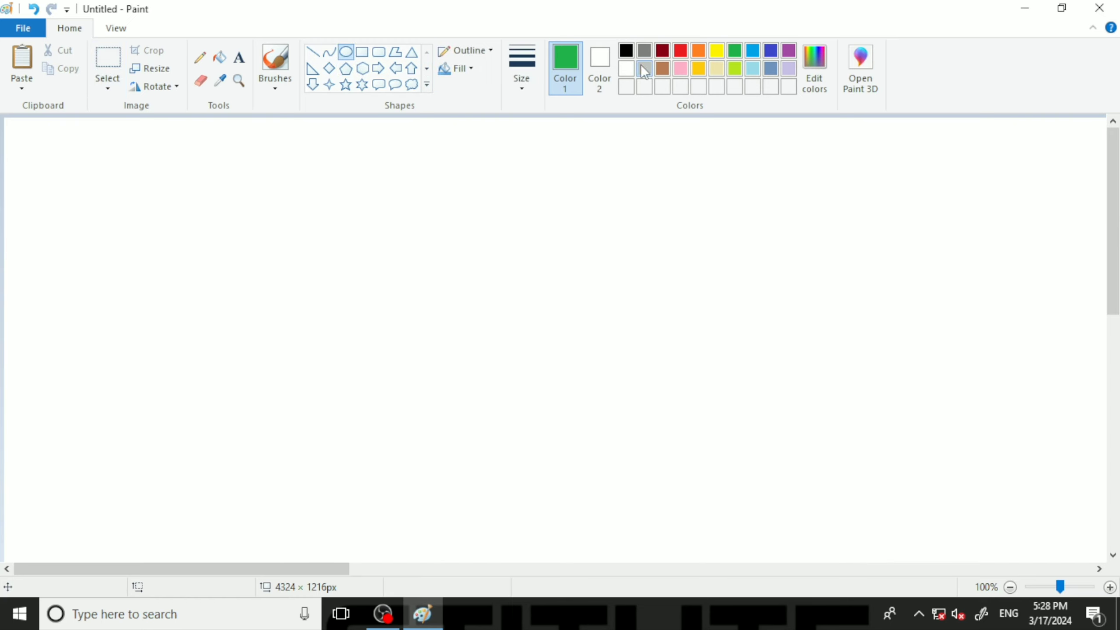
pyautogui.click(626, 50)
pyautogui.moveTo(377, 217); pyautogui.dragTo(545, 397)
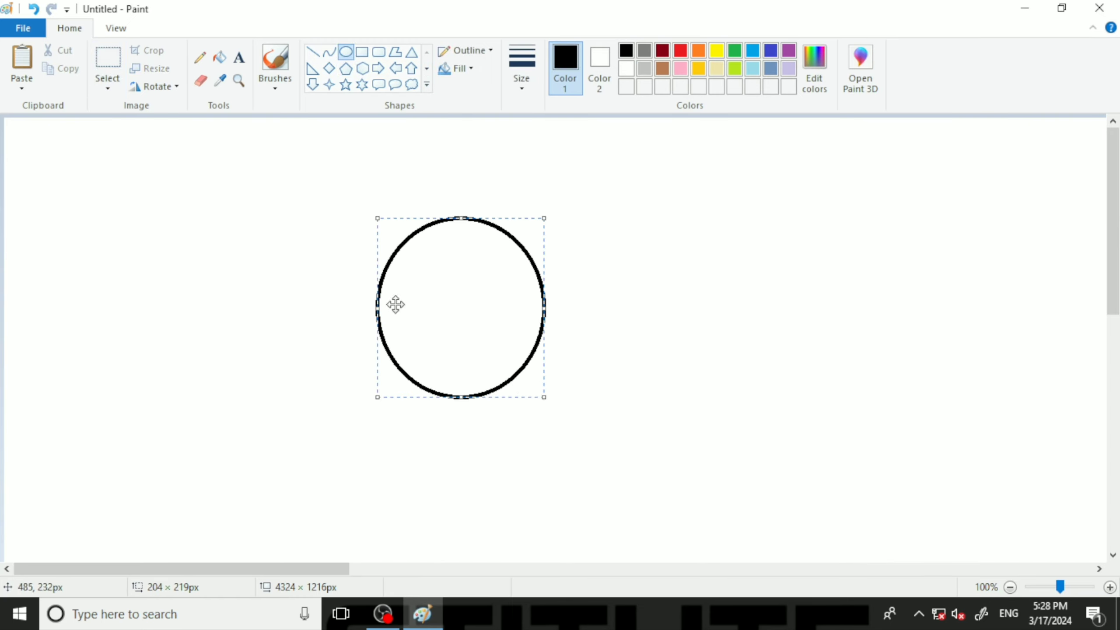
pyautogui.click(309, 132)
pyautogui.click(219, 56)
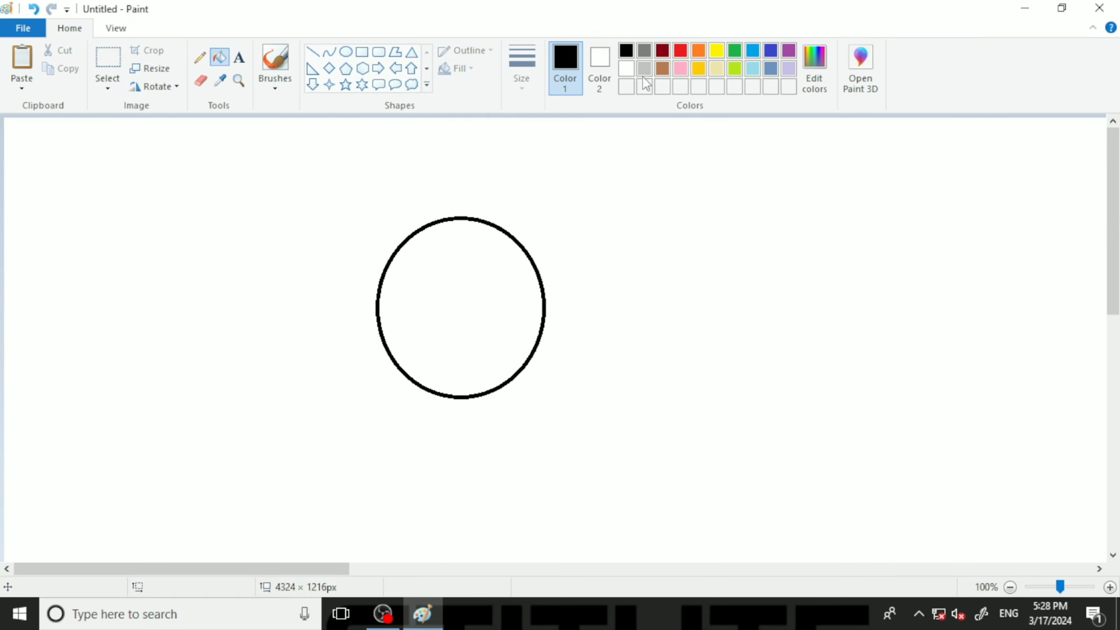
pyautogui.click(697, 52)
pyautogui.click(479, 268)
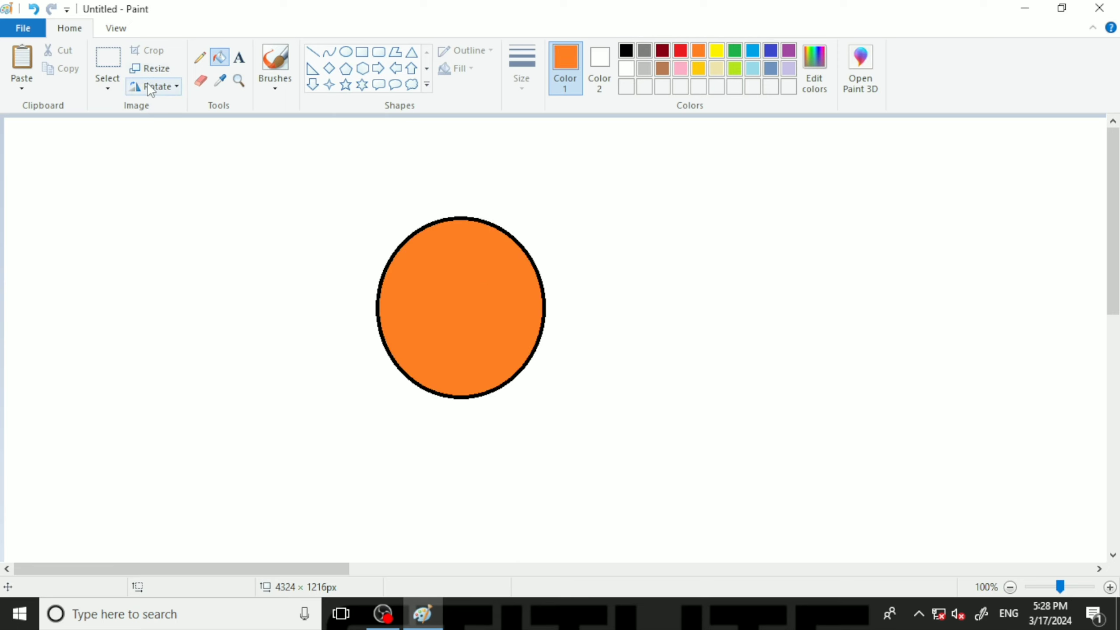
# Step: Enclose the orange ellipse in a rectangular selection of about 340 × 340 px, view the selection options, and drop the selection
pyautogui.click(113, 86)
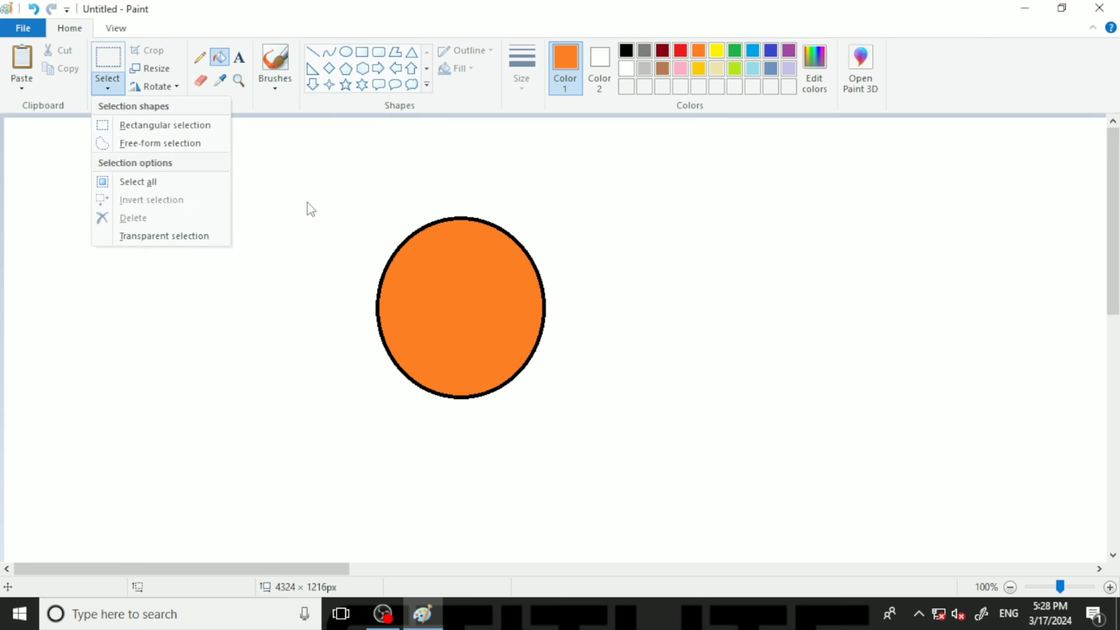
pyautogui.click(311, 209)
pyautogui.click(109, 89)
pyautogui.click(325, 213)
pyautogui.click(108, 62)
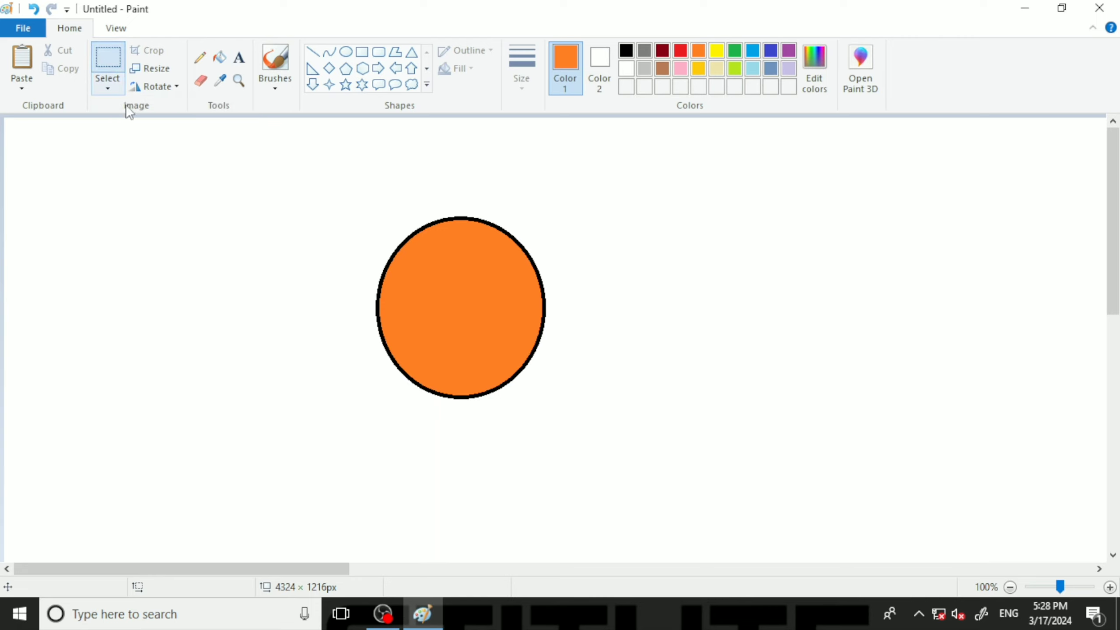
pyautogui.moveTo(317, 178); pyautogui.dragTo(597, 458)
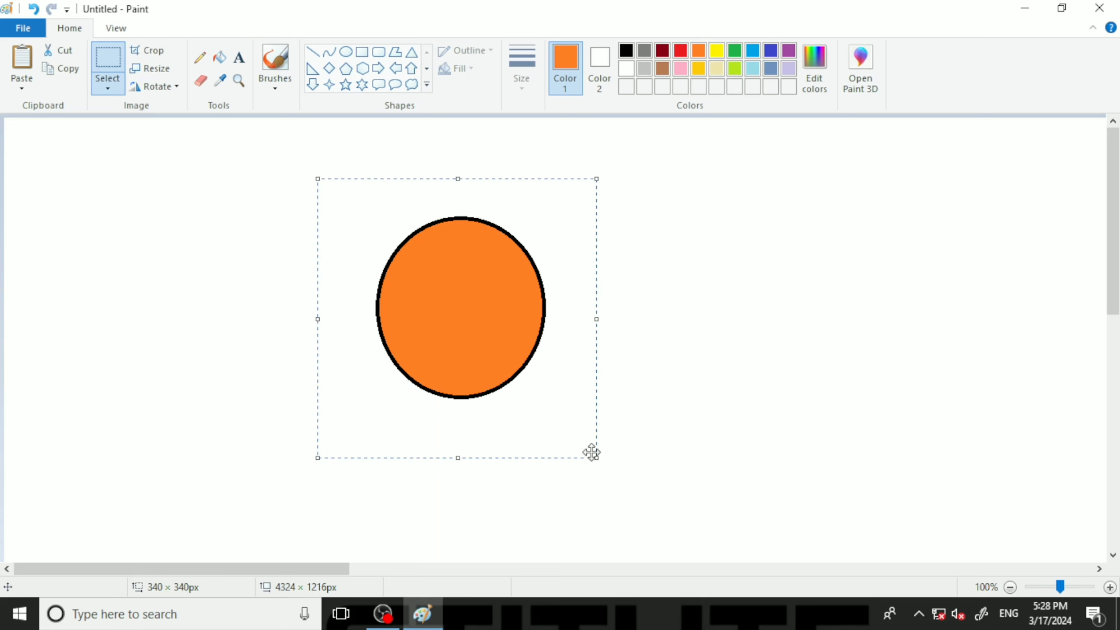
pyautogui.click(108, 89)
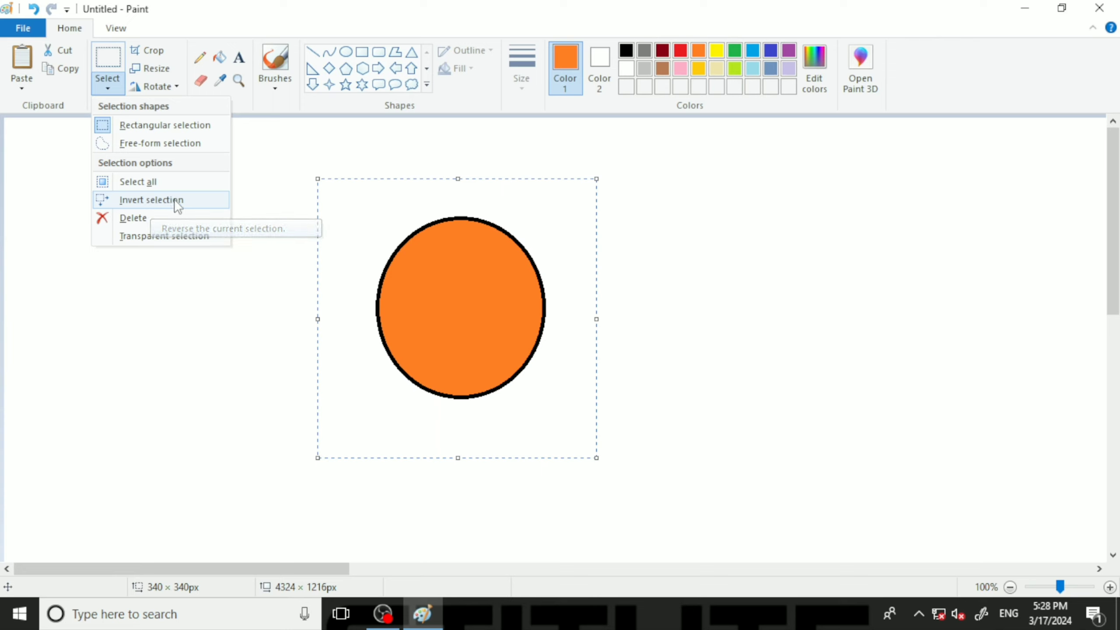
pyautogui.click(207, 305)
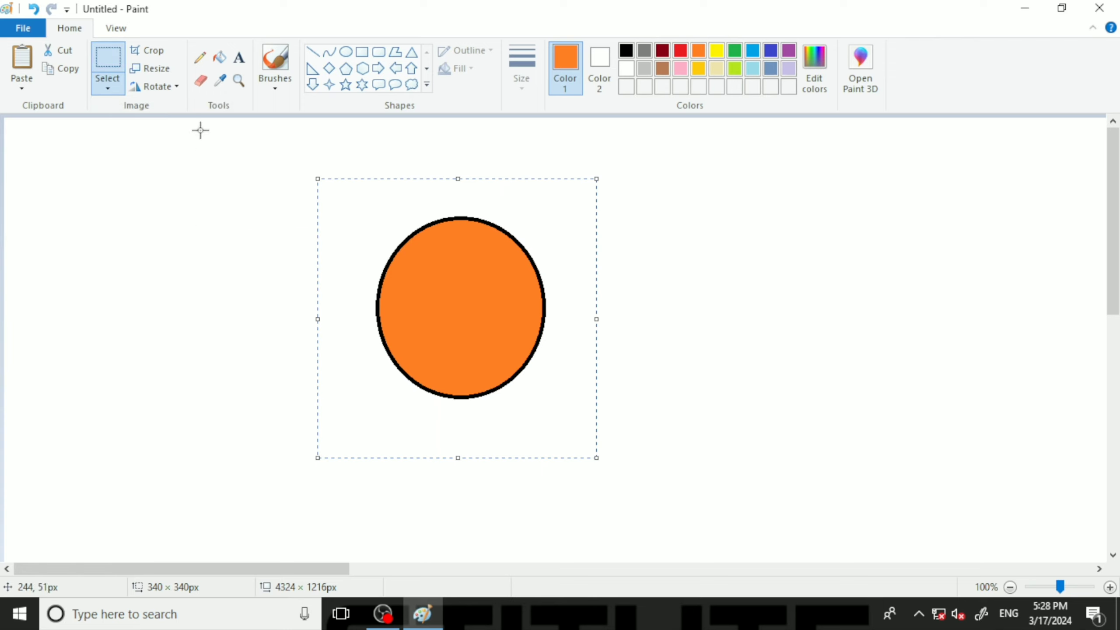
pyautogui.click(219, 57)
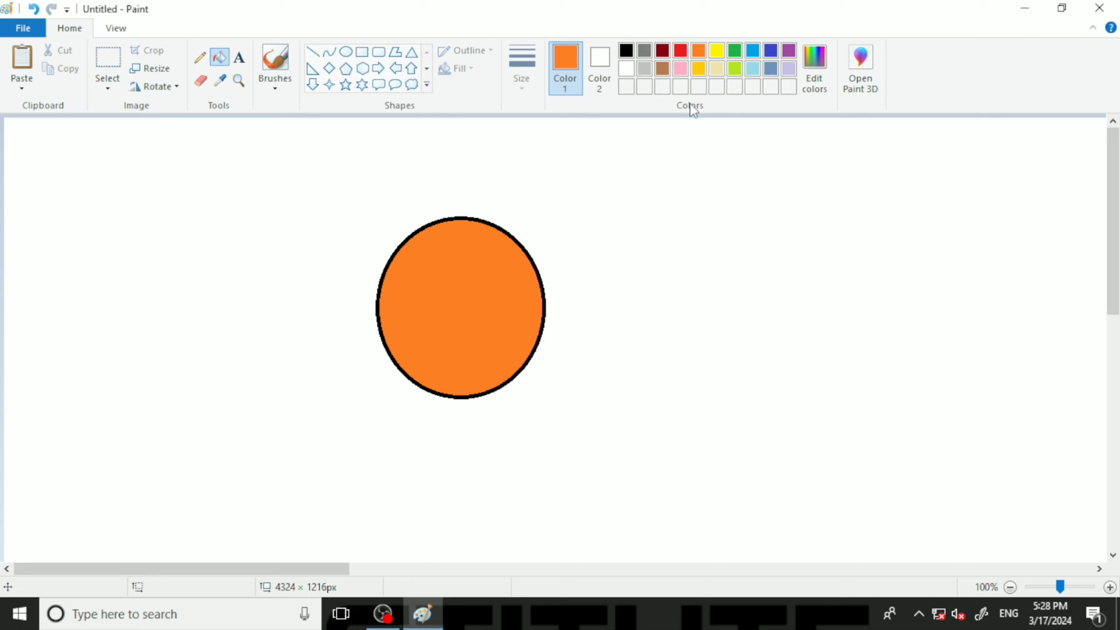
# Step: Draw a black-outlined square with the Rectangle shape to the right of the orange ellipse and fill it with yellow
pyautogui.click(378, 52)
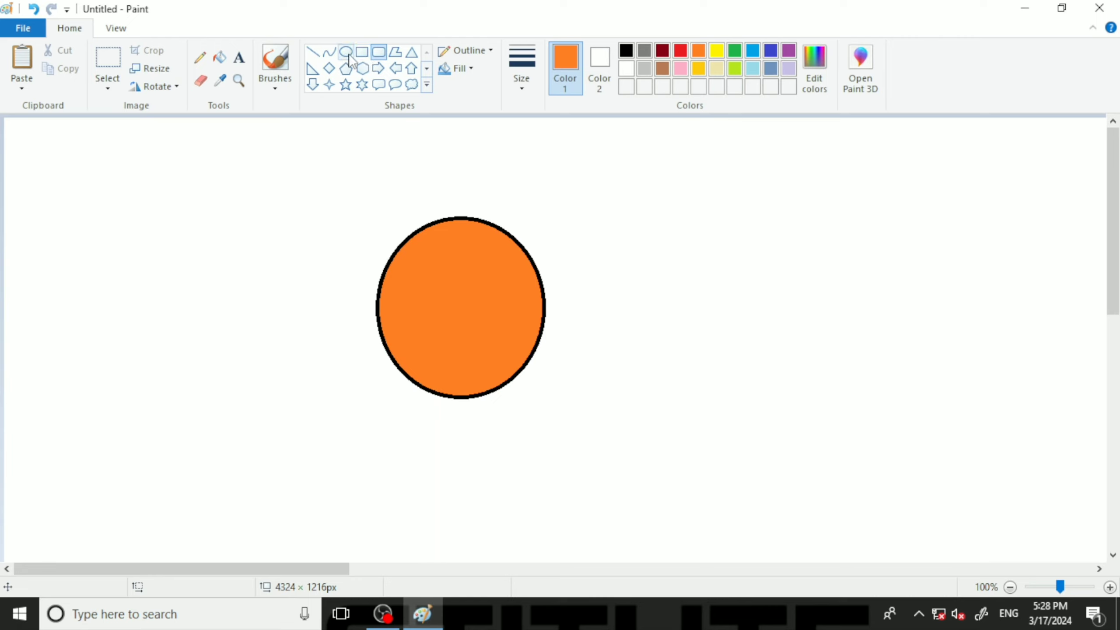
pyautogui.click(361, 52)
pyautogui.click(627, 52)
pyautogui.moveTo(665, 221); pyautogui.dragTo(881, 436)
pyautogui.click(603, 263)
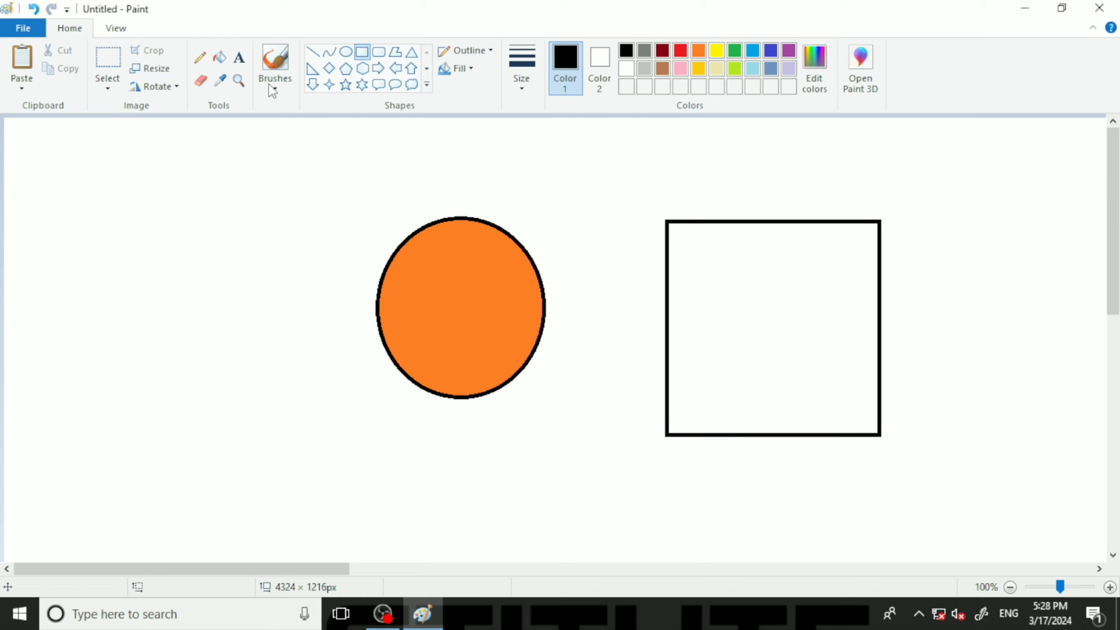
pyautogui.click(220, 58)
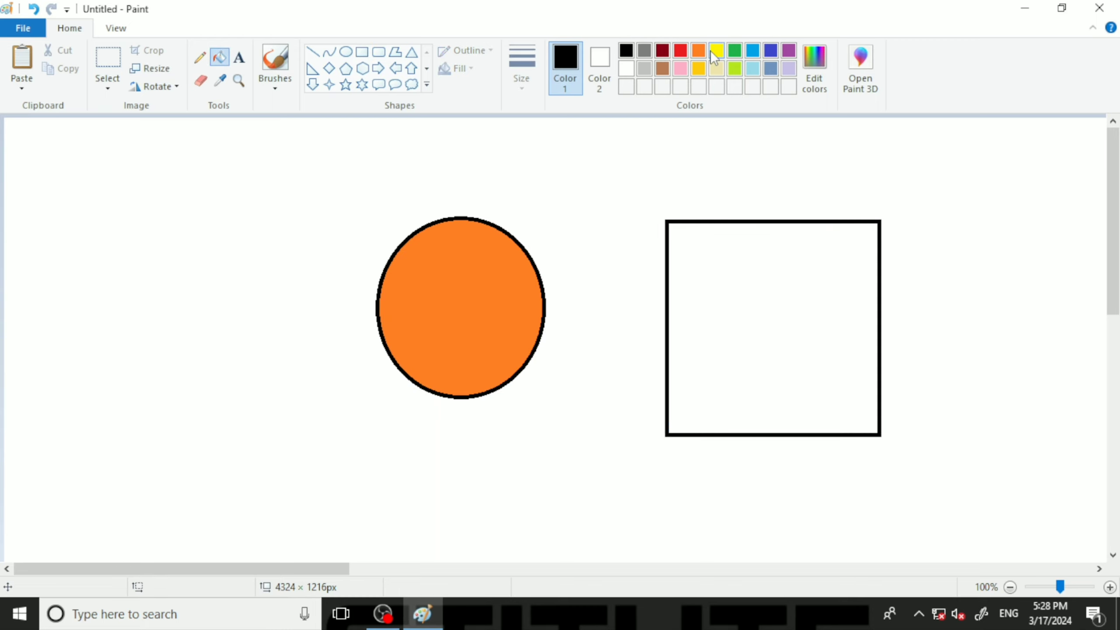
pyautogui.click(712, 52)
pyautogui.click(781, 251)
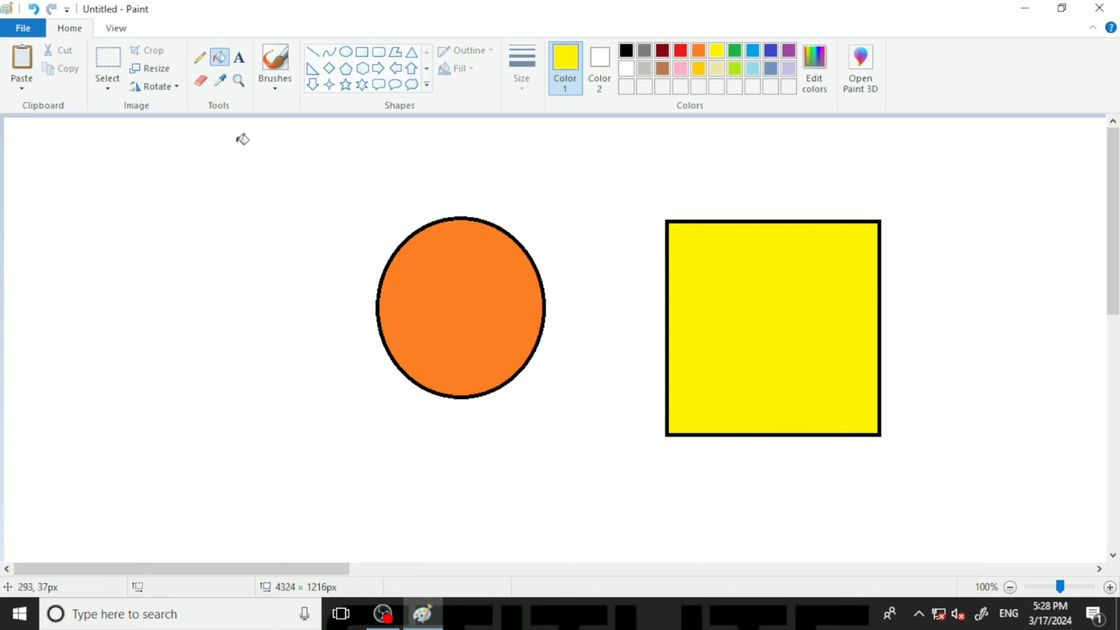
# Step: Enclose the orange ellipse in a rectangular selection of about 314 × 372 px and invert the selection
pyautogui.click(108, 62)
pyautogui.moveTo(316, 169); pyautogui.dragTo(573, 474)
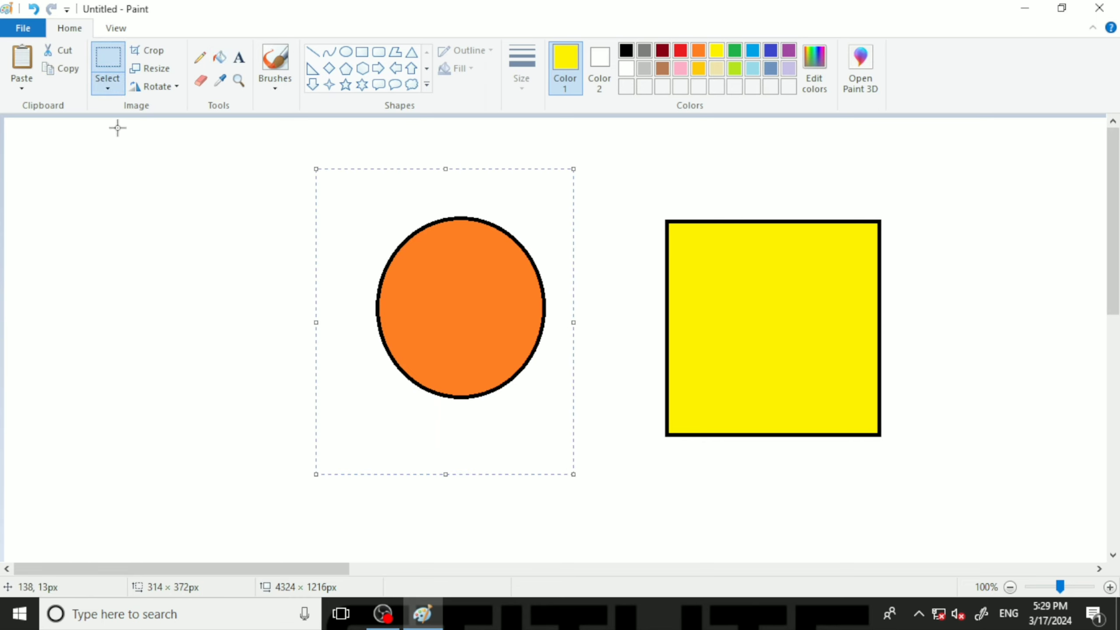
pyautogui.click(108, 88)
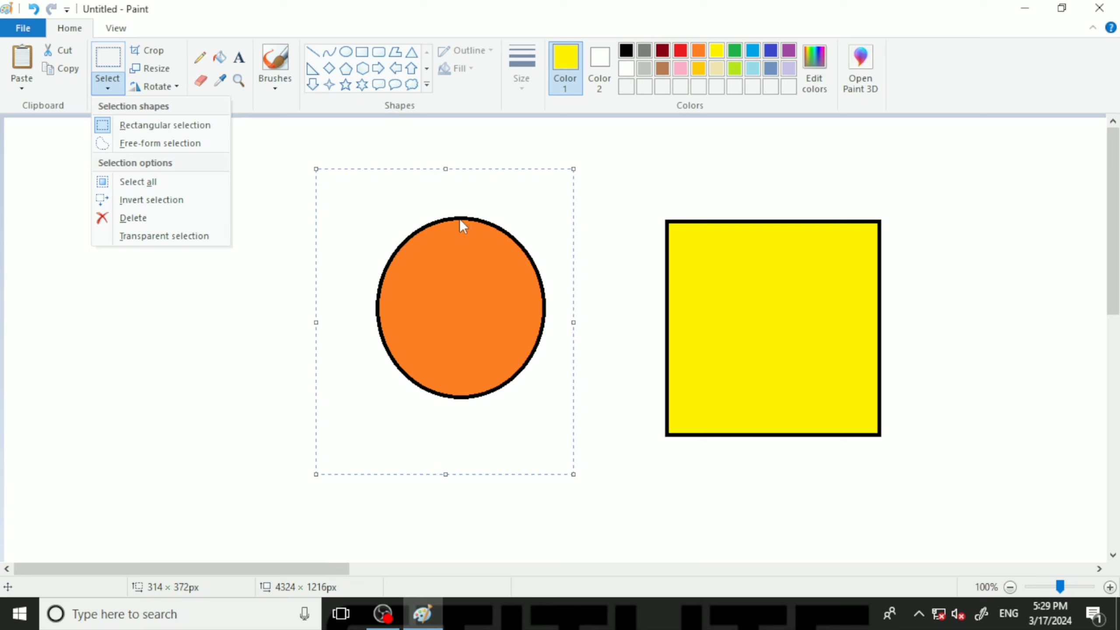
pyautogui.click(156, 201)
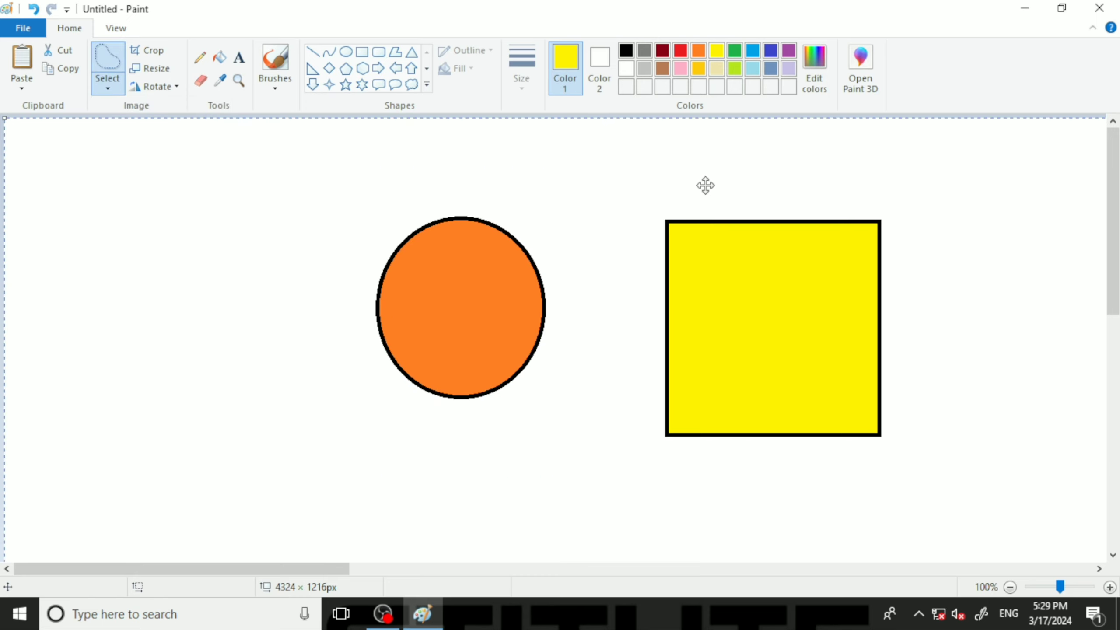
# Step: Try moving the inverted selection with the yellow square around the orange ellipse, and undo the moves
pyautogui.click(650, 279)
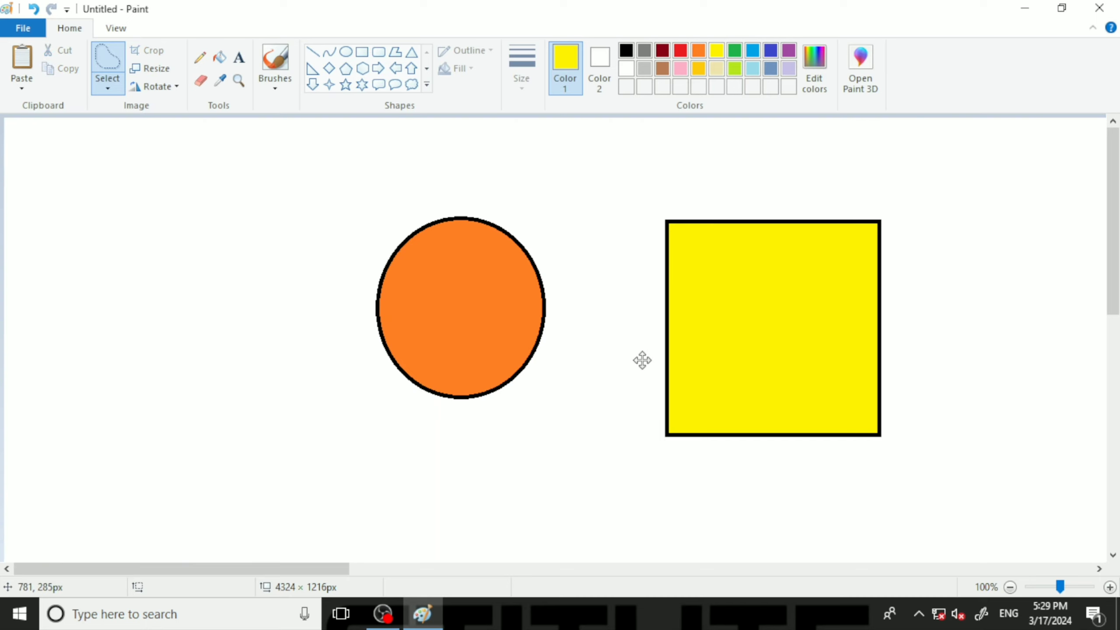
pyautogui.hotkey('ctrl', 'y')
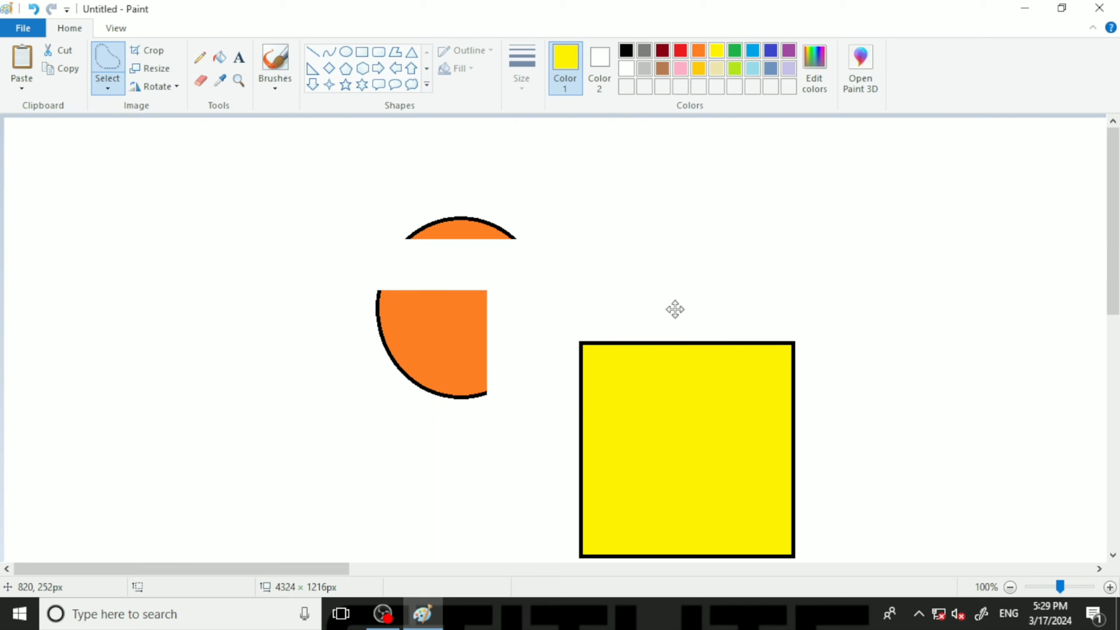
pyautogui.hotkey('ctrl', 'z')
pyautogui.hotkey('ctrl', 'z')
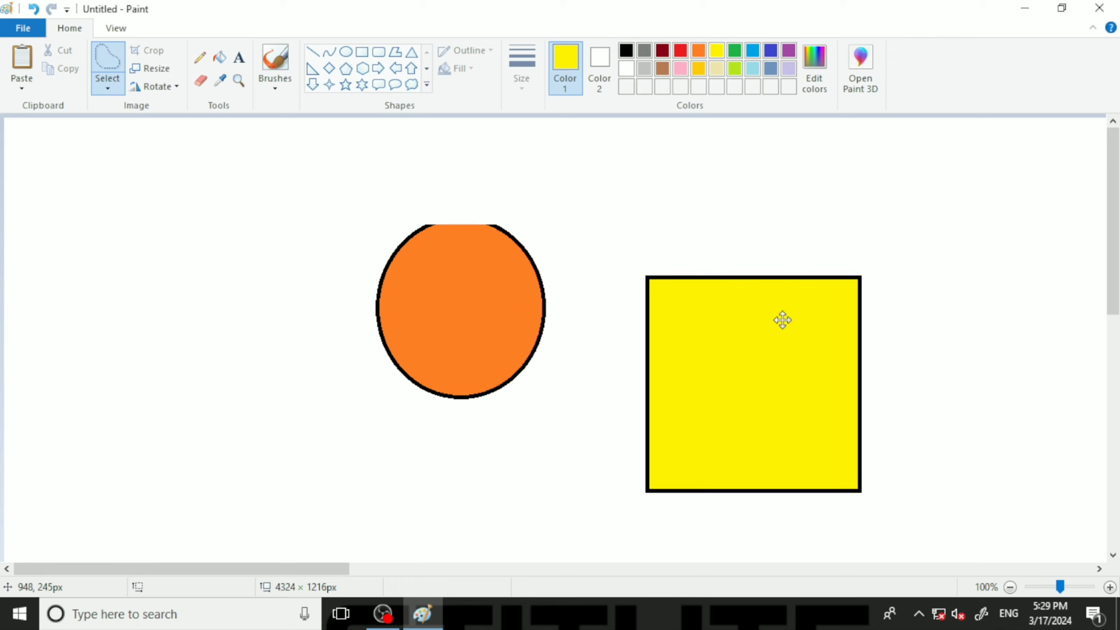
pyautogui.moveTo(782, 320); pyautogui.dragTo(886, 230)
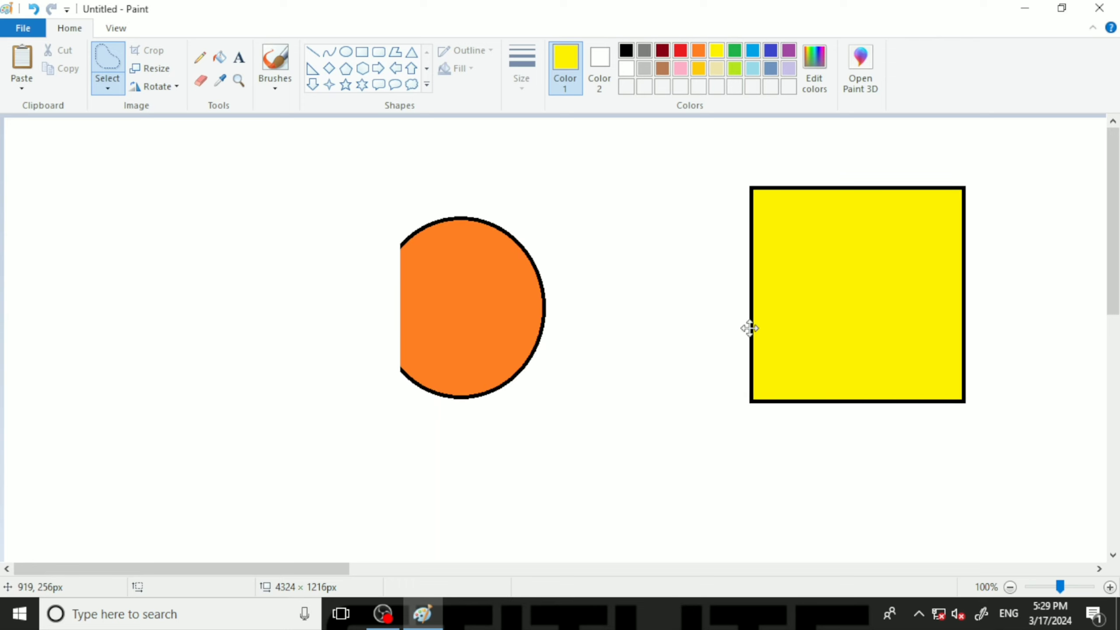
pyautogui.hotkey('ctrl', 'z')
pyautogui.hotkey('ctrl', 'z')
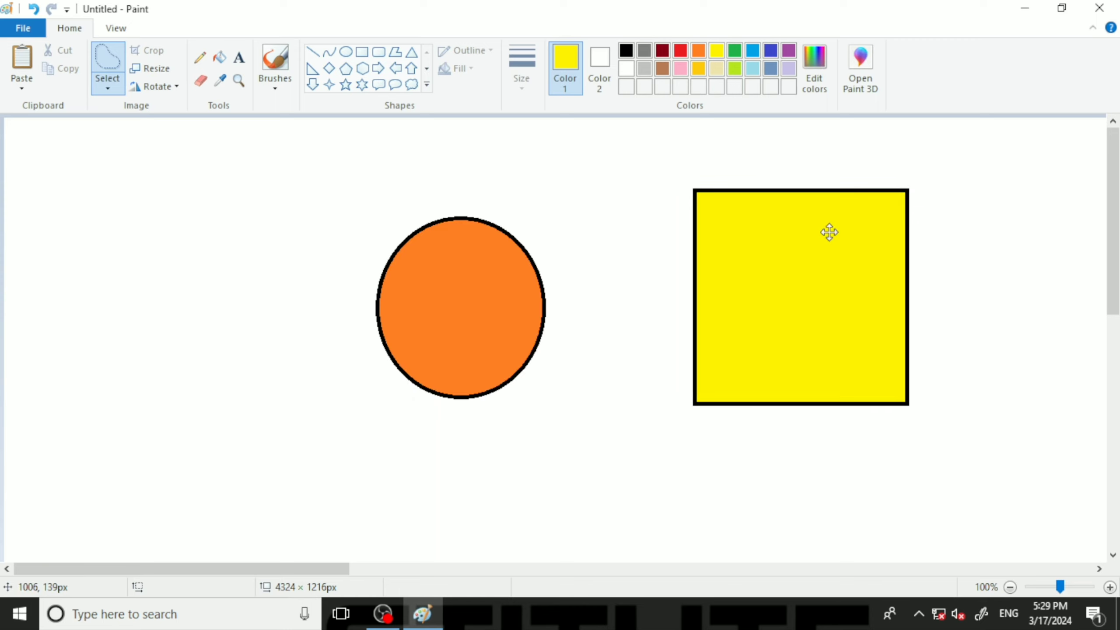
pyautogui.moveTo(829, 232); pyautogui.dragTo(829, 234)
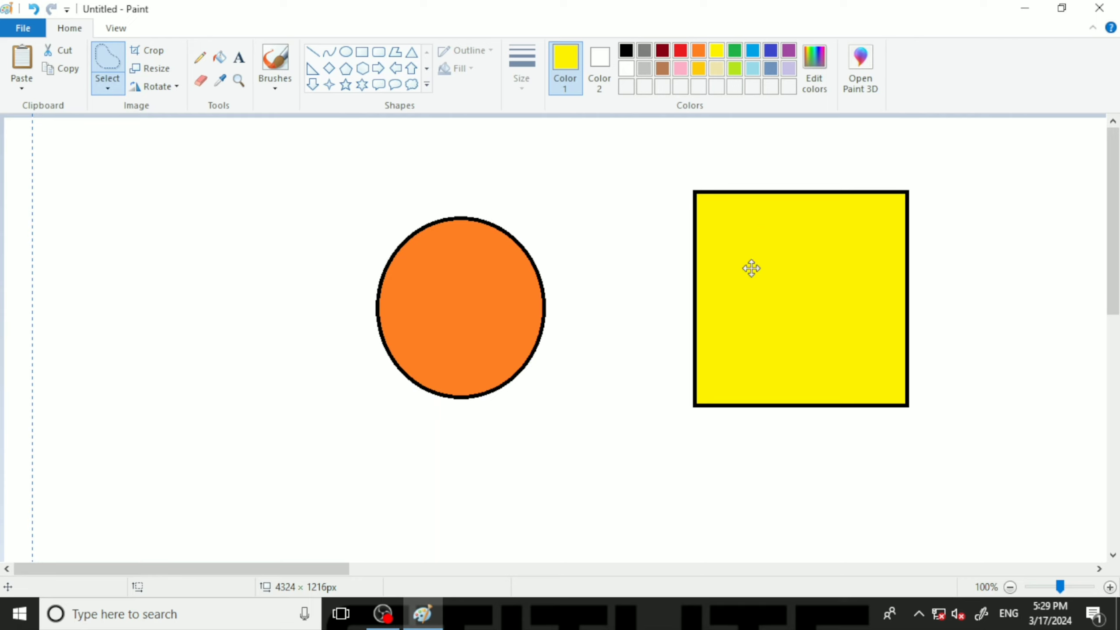
pyautogui.hotkey('ctrl', 'z')
# Step: Enclose the orange ellipse in a rectangular selection of about 311 × 354 px, delete it with the selection options, and undo the deletion
pyautogui.click(108, 88)
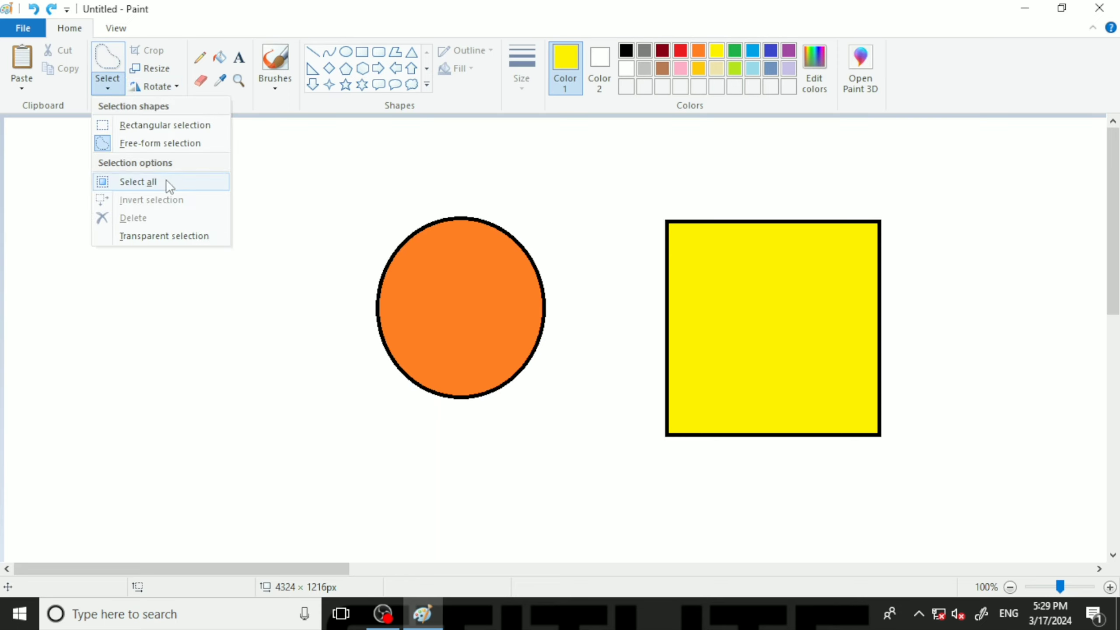
pyautogui.click(265, 157)
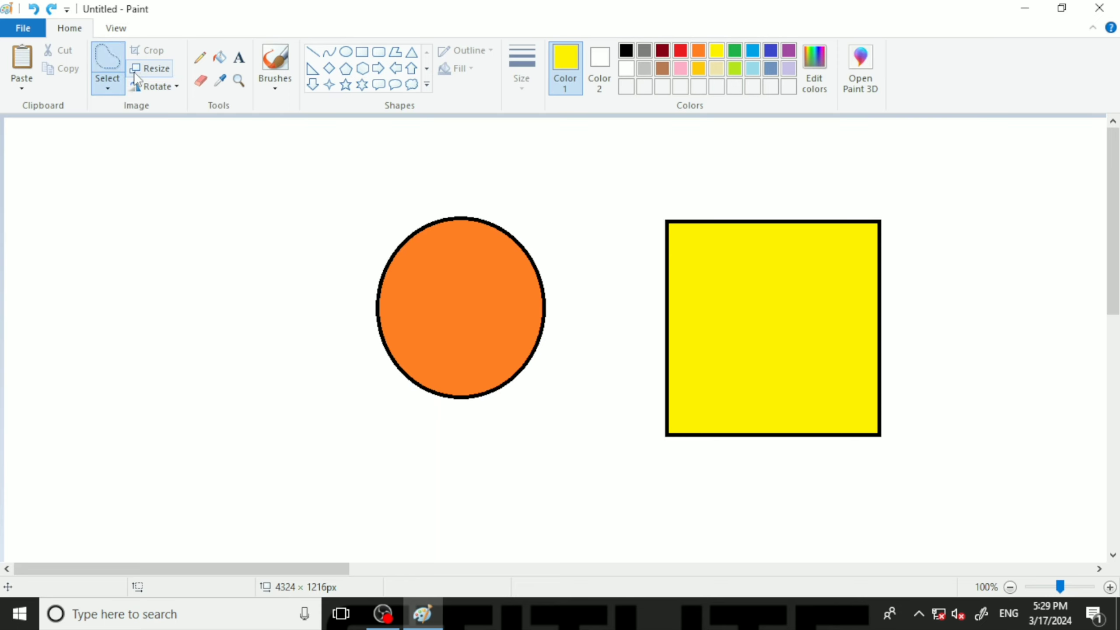
pyautogui.click(108, 88)
pyautogui.click(130, 133)
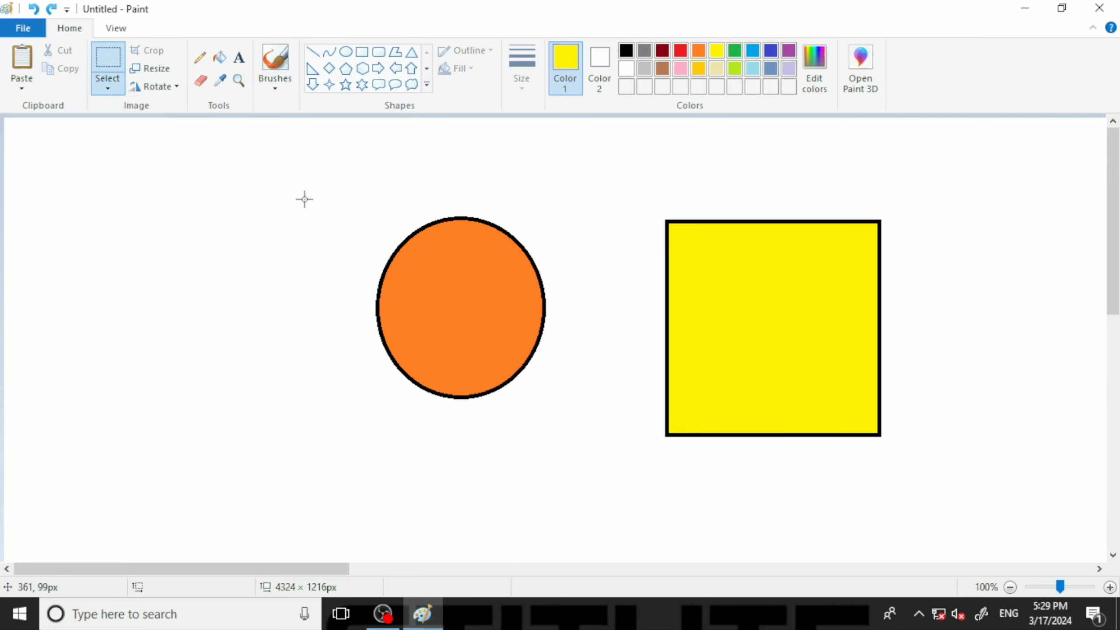
pyautogui.moveTo(315, 172); pyautogui.dragTo(570, 463)
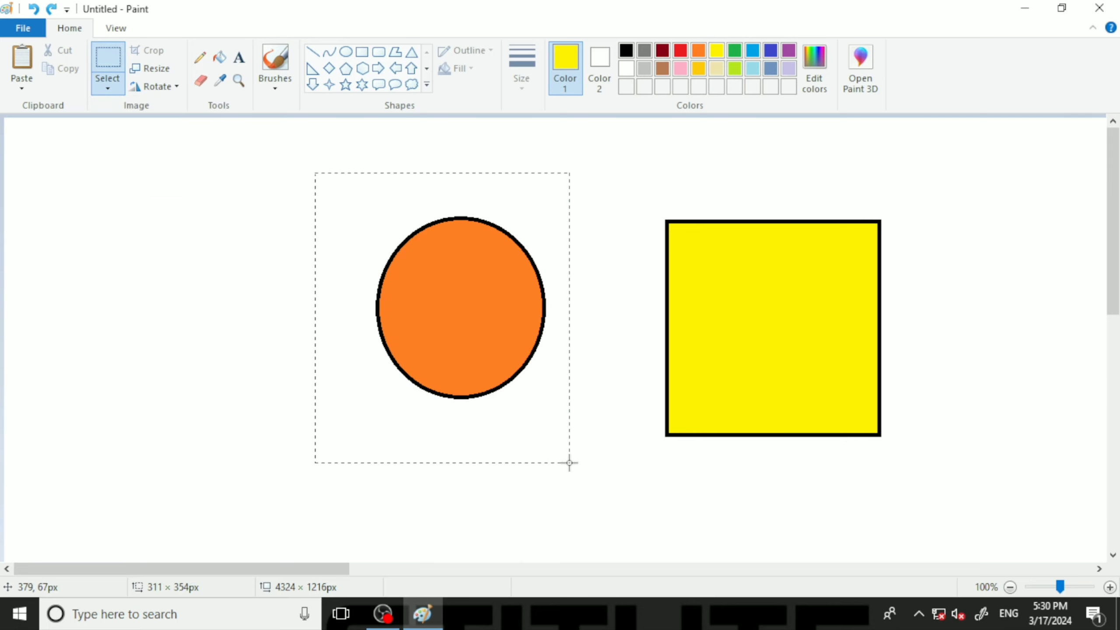
pyautogui.click(109, 89)
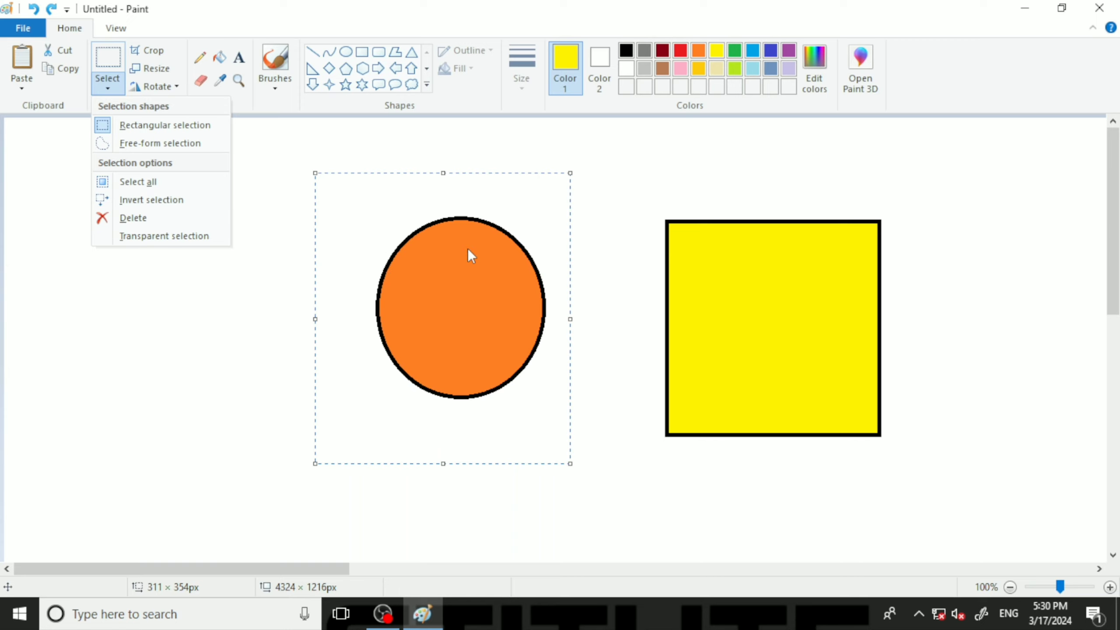
pyautogui.click(127, 217)
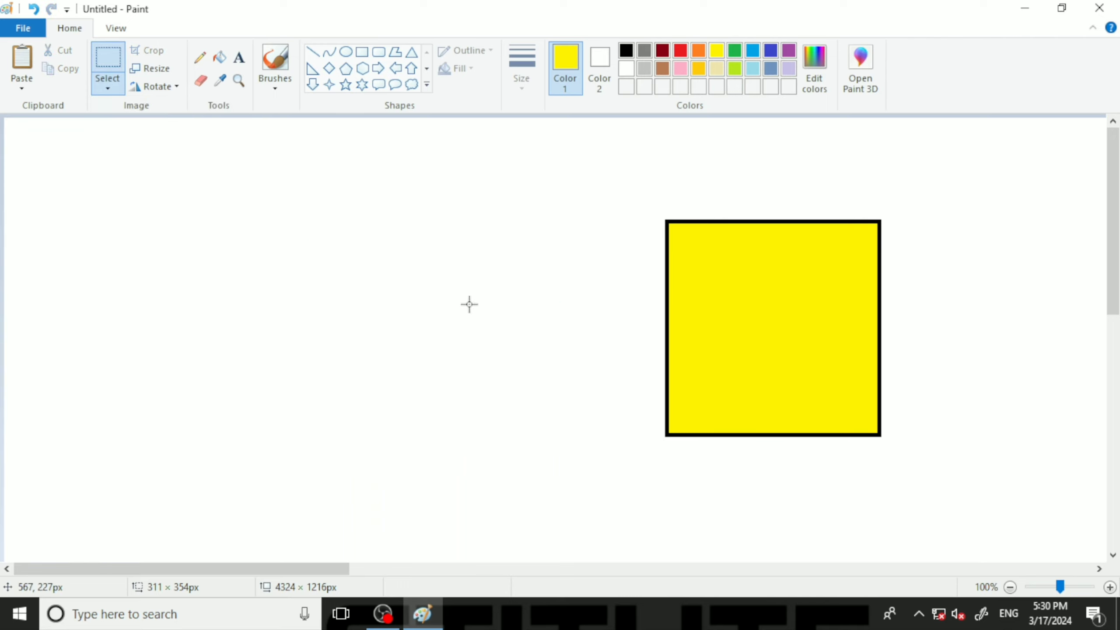
pyautogui.hotkey('ctrl', 'z')
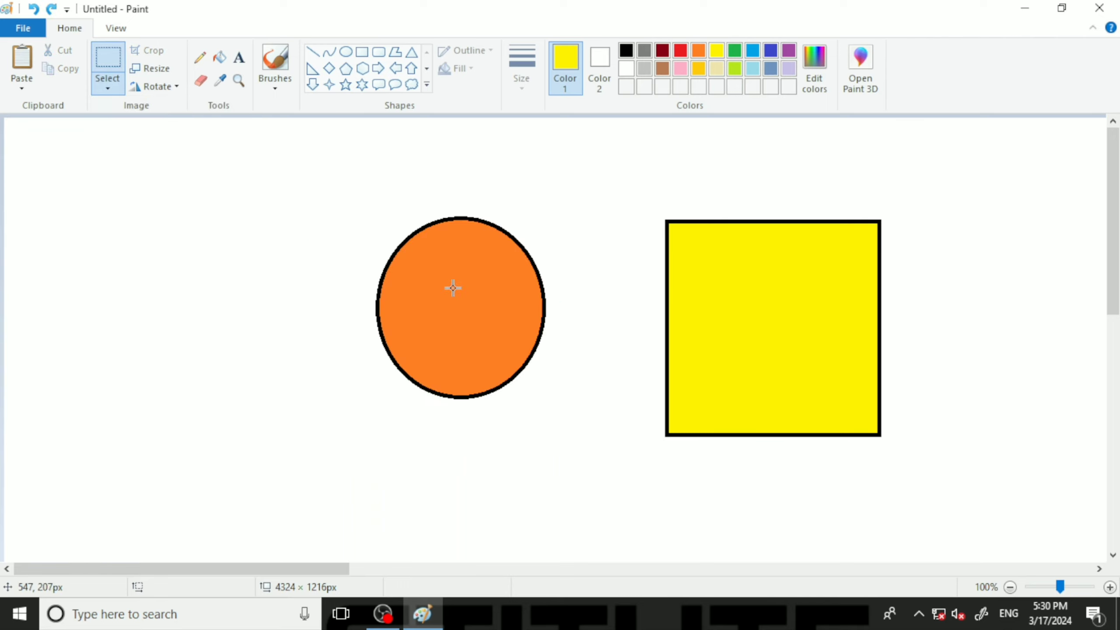
# Step: Delete the orange ellipse within a rectangular selection of about 301 × 276 px, and undo the deletion
pyautogui.moveTo(330, 190); pyautogui.dragTo(576, 415)
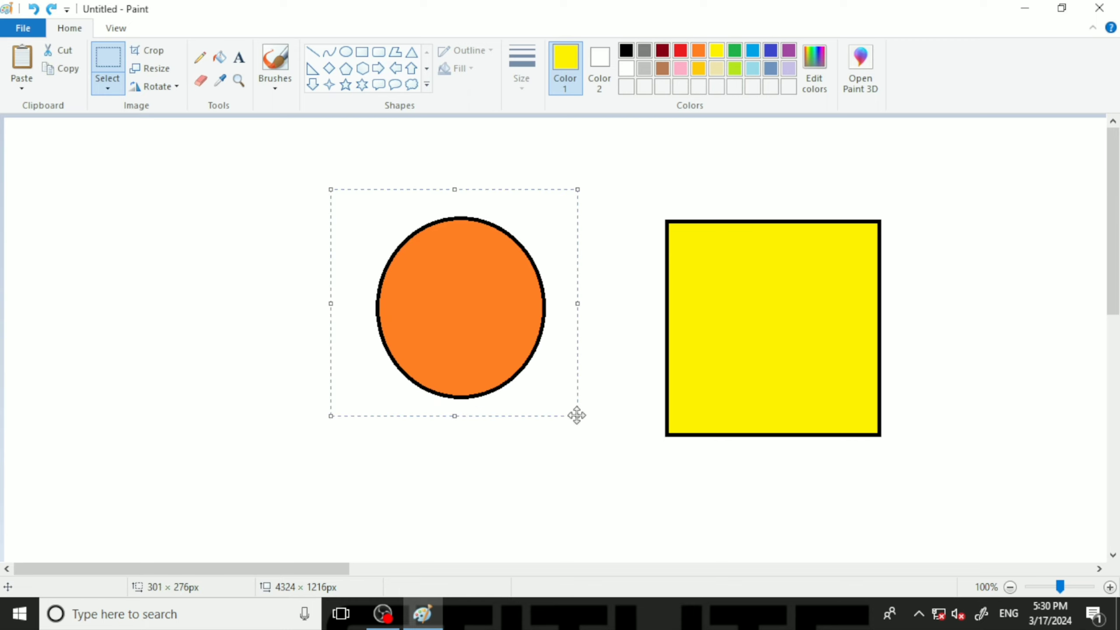
pyautogui.press('Delete')
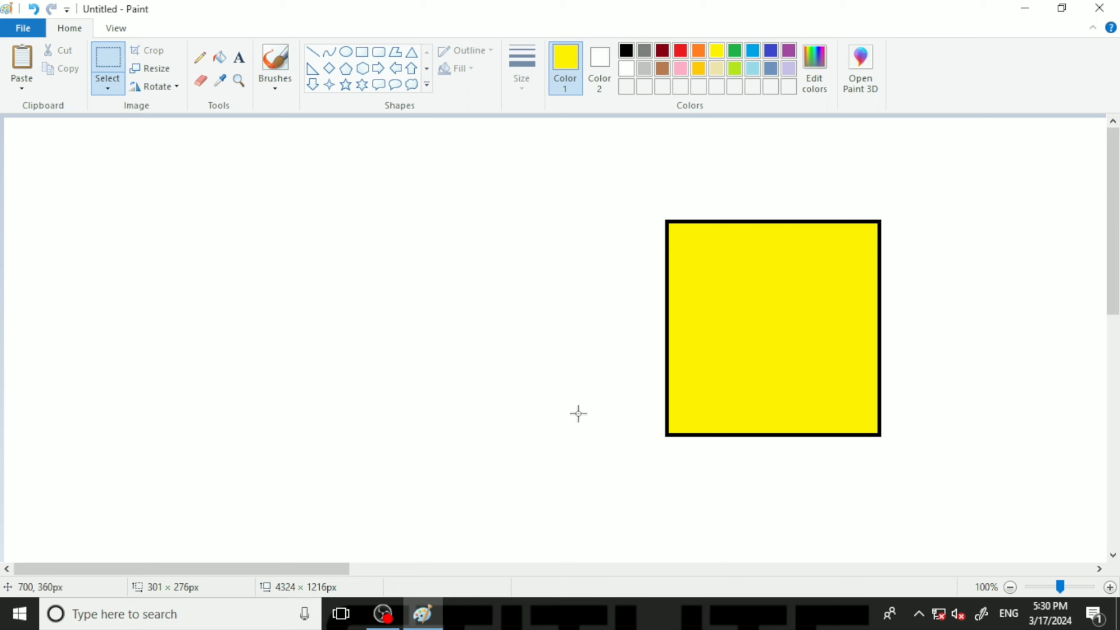
pyautogui.hotkey('ctrl', 'z')
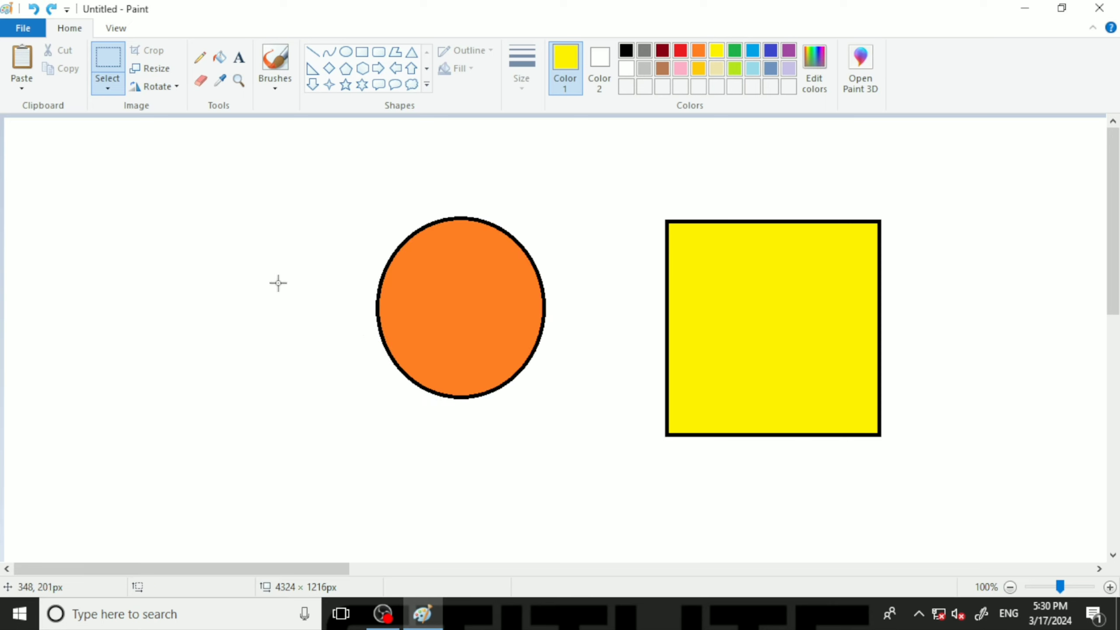
# Step: Enclose the orange ellipse in a rectangular selection of about 299 × 311 px and move it slightly down and to the left
pyautogui.click(107, 88)
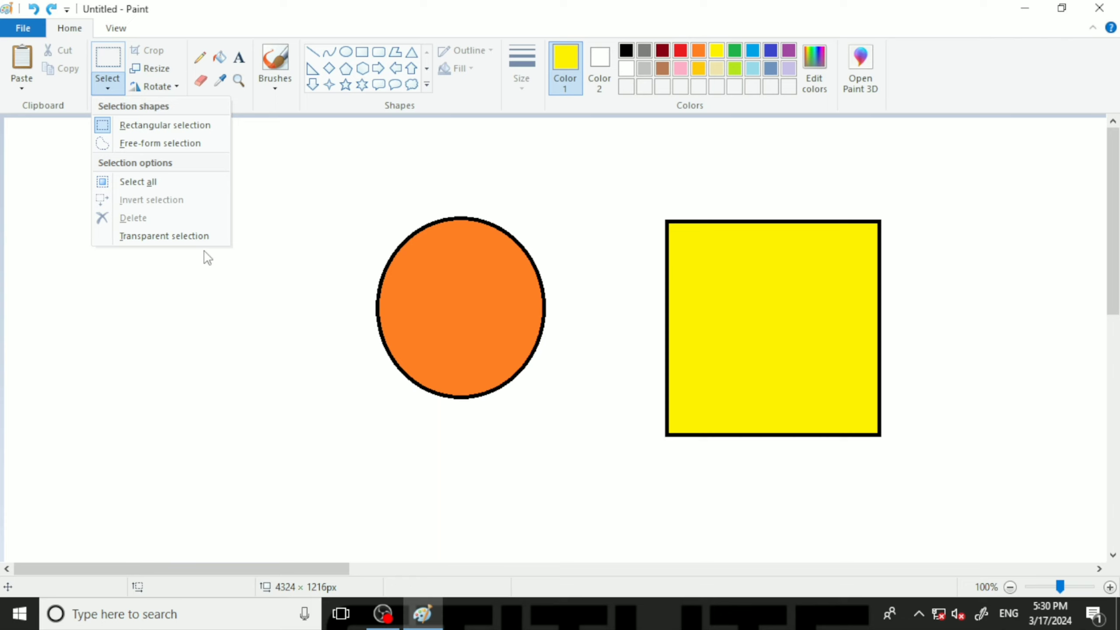
pyautogui.click(180, 127)
pyautogui.moveTo(327, 196); pyautogui.dragTo(573, 450)
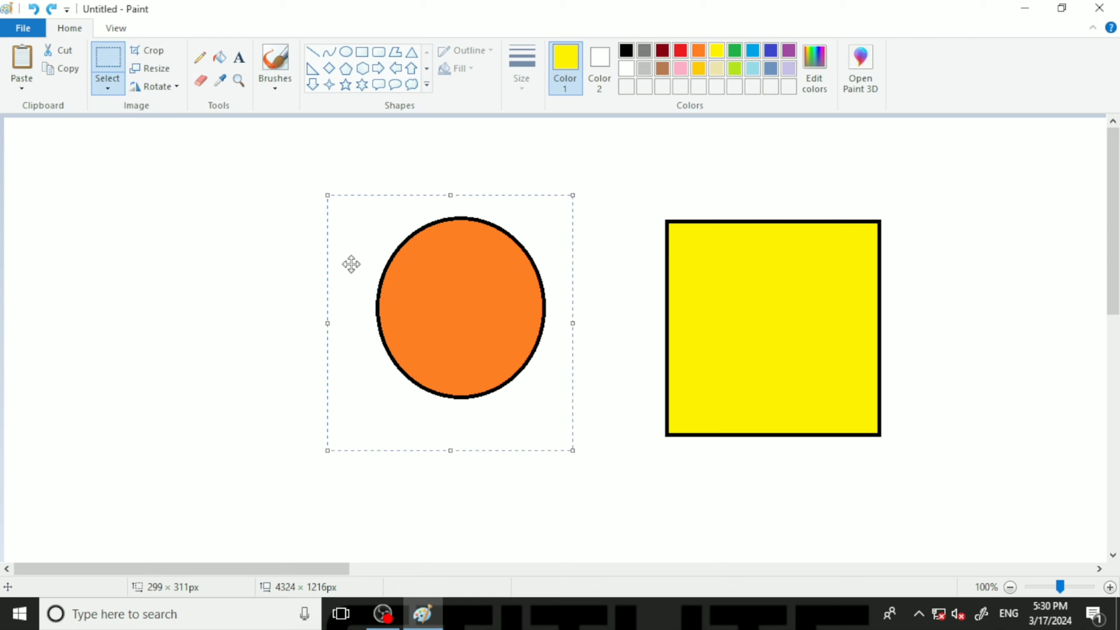
pyautogui.moveTo(451, 305); pyautogui.dragTo(404, 338)
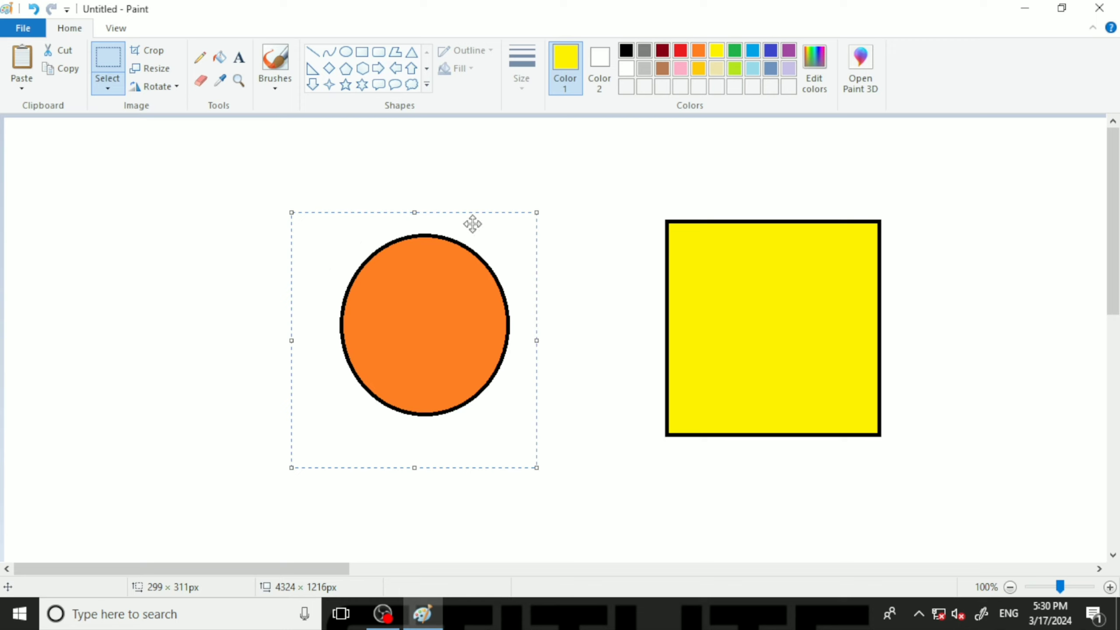
# Step: Turn on Transparent selection for the selected orange ellipse and check the option in the selection options
pyautogui.click(106, 86)
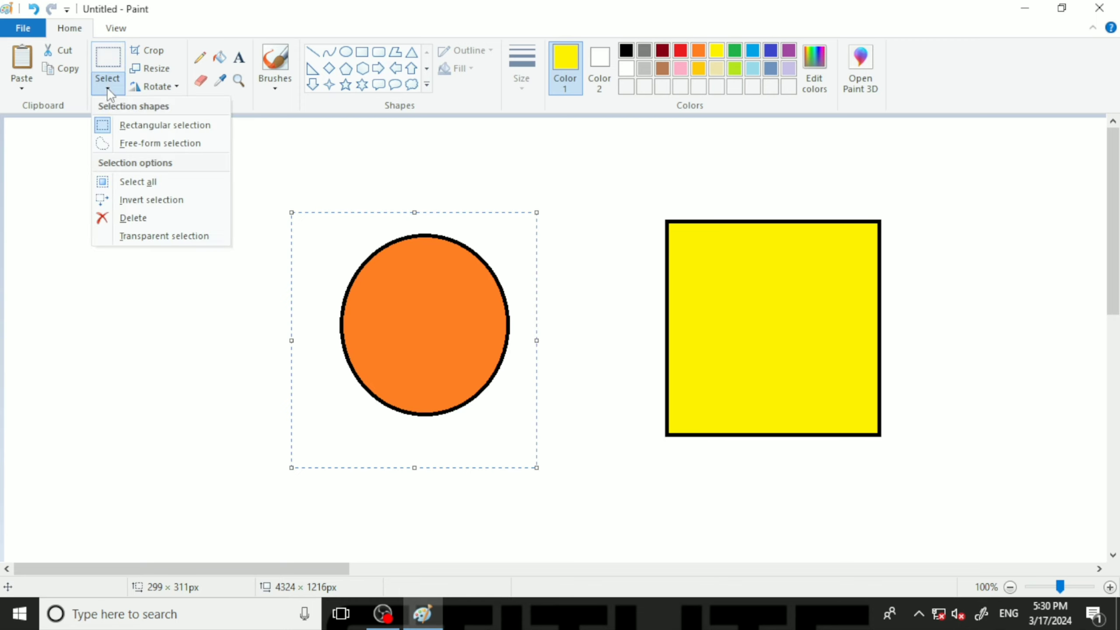
pyautogui.click(140, 237)
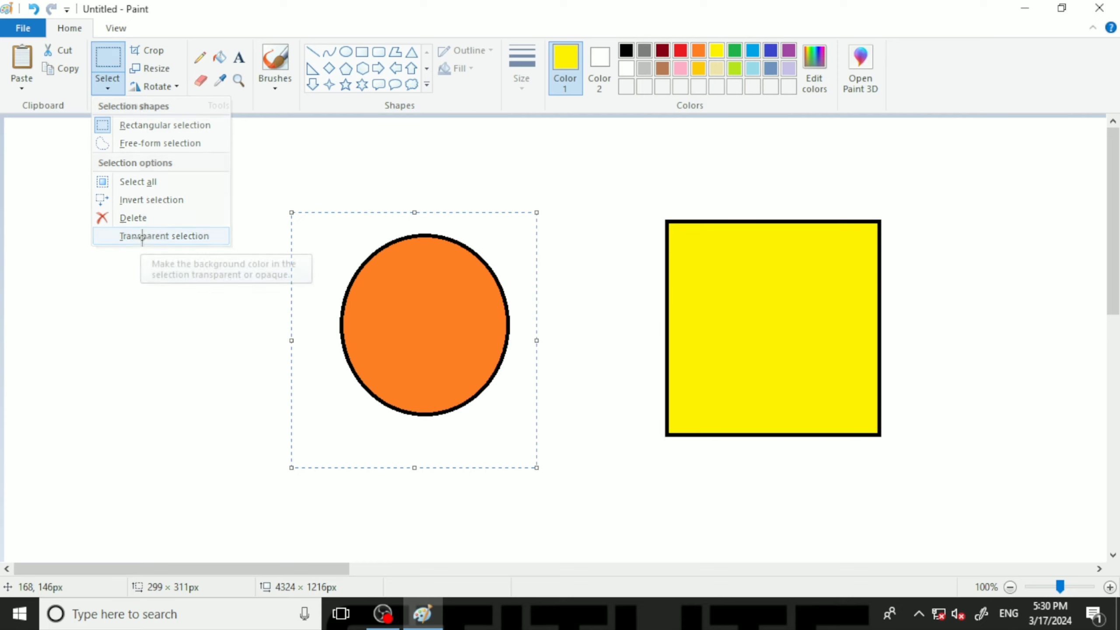
pyautogui.click(110, 87)
pyautogui.click(161, 271)
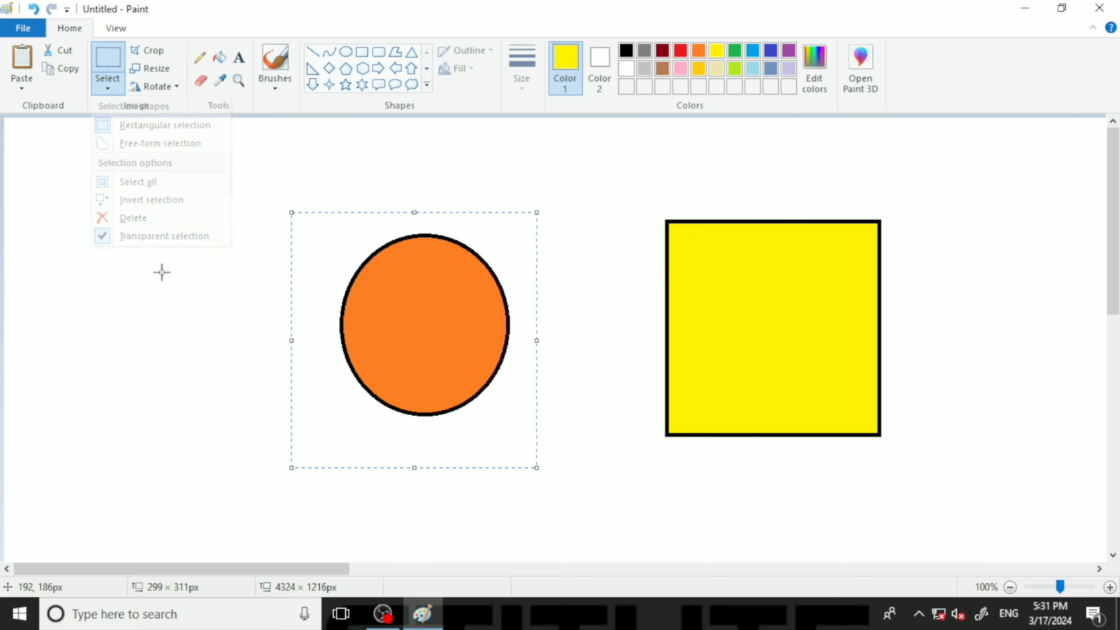
# Step: Move the selected orange ellipse onto the yellow square with a transparent background, drop the selection, and undo the move
pyautogui.moveTo(430, 315); pyautogui.dragTo(777, 318)
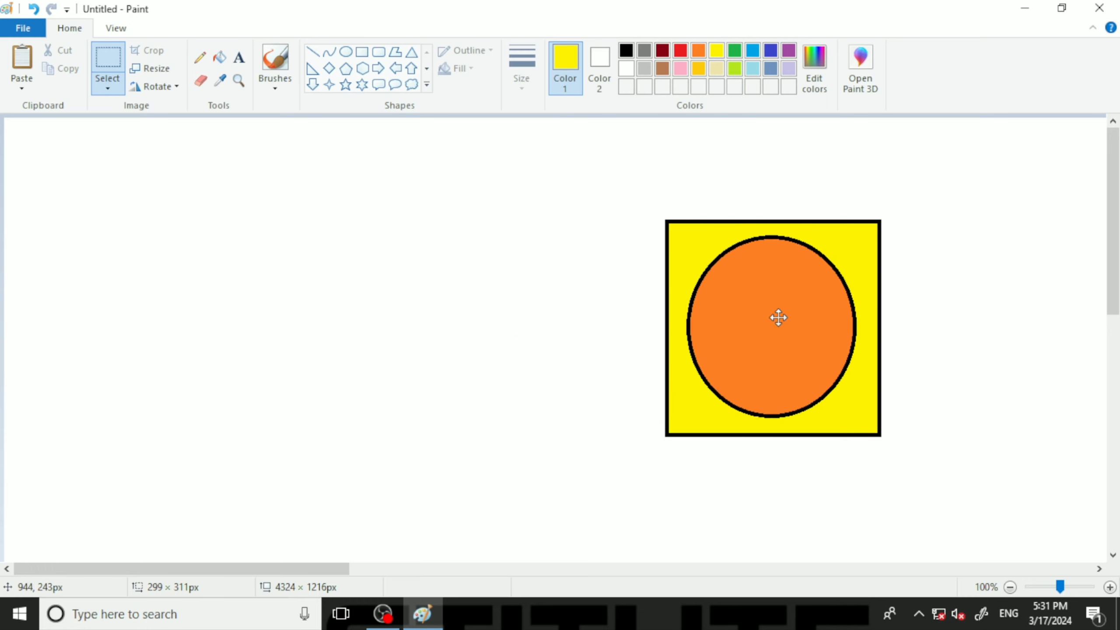
pyautogui.click(494, 364)
pyautogui.hotkey('ctrl', 'z')
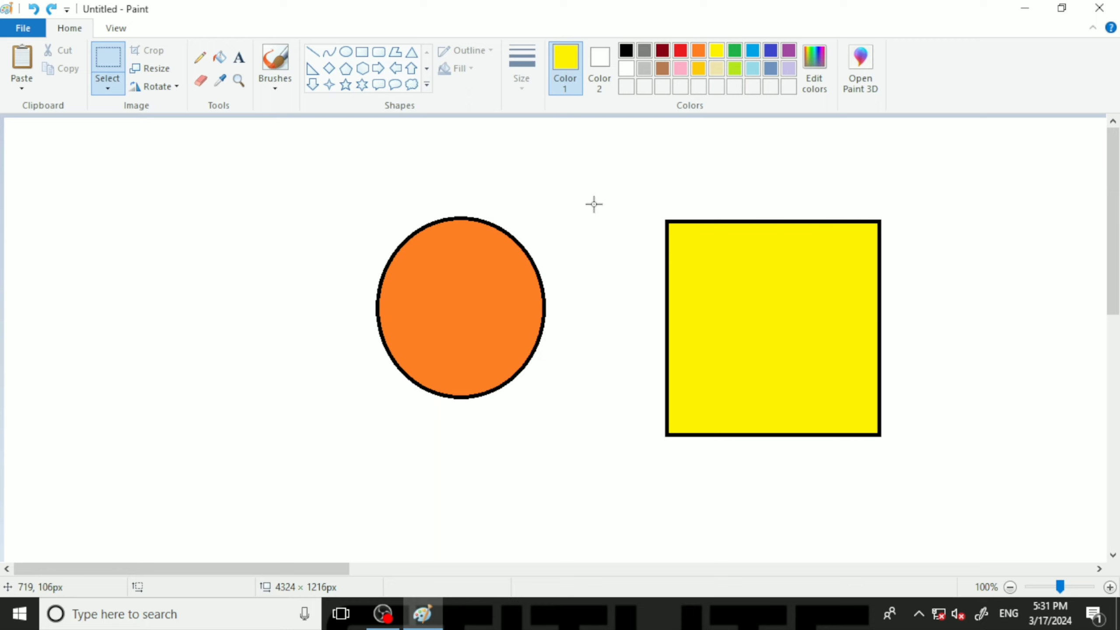
# Step: Enclose the yellow square in a rectangular selection of about 438 × 405 px and delete it
pyautogui.moveTo(622, 207); pyautogui.dragTo(963, 504)
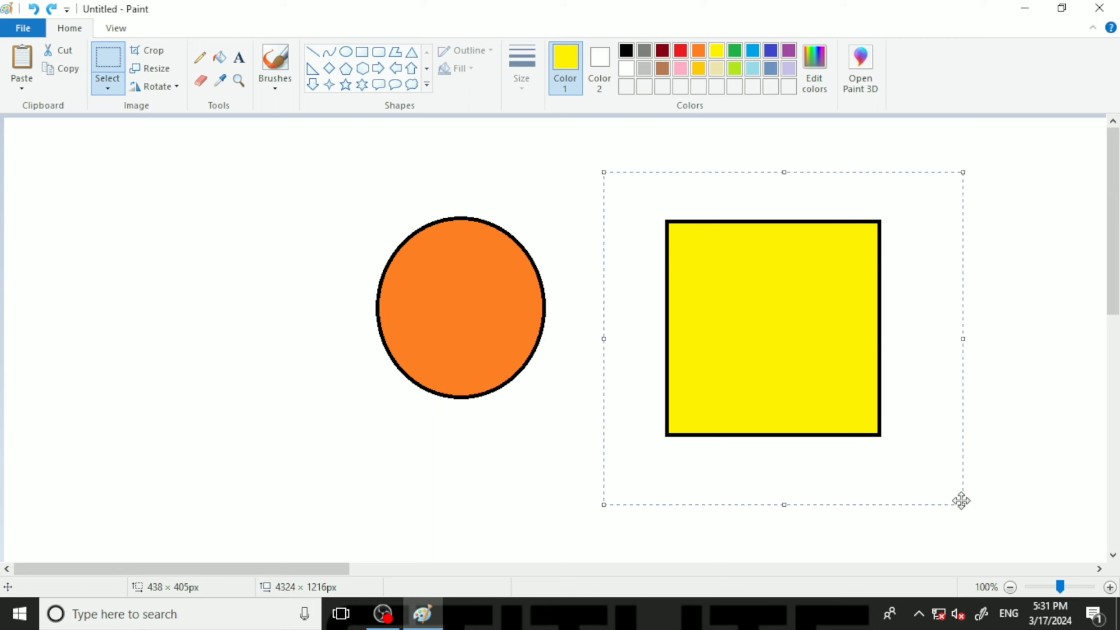
pyautogui.press('Delete')
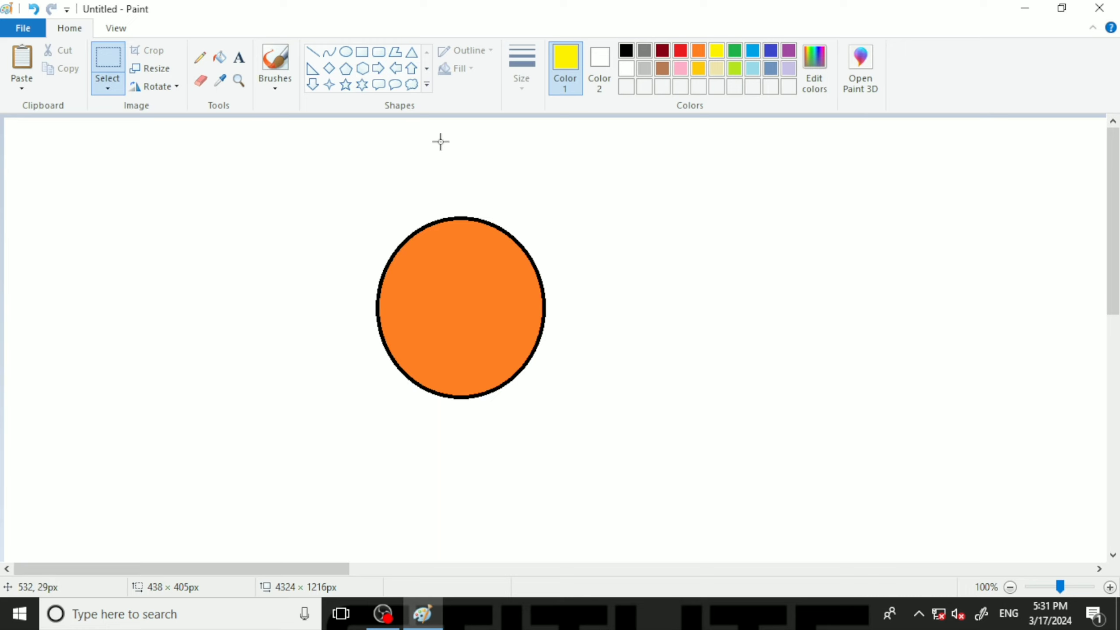
# Step: Draw a small black-outlined ellipse as the left eye in the upper part of the orange ellipse
pyautogui.click(345, 52)
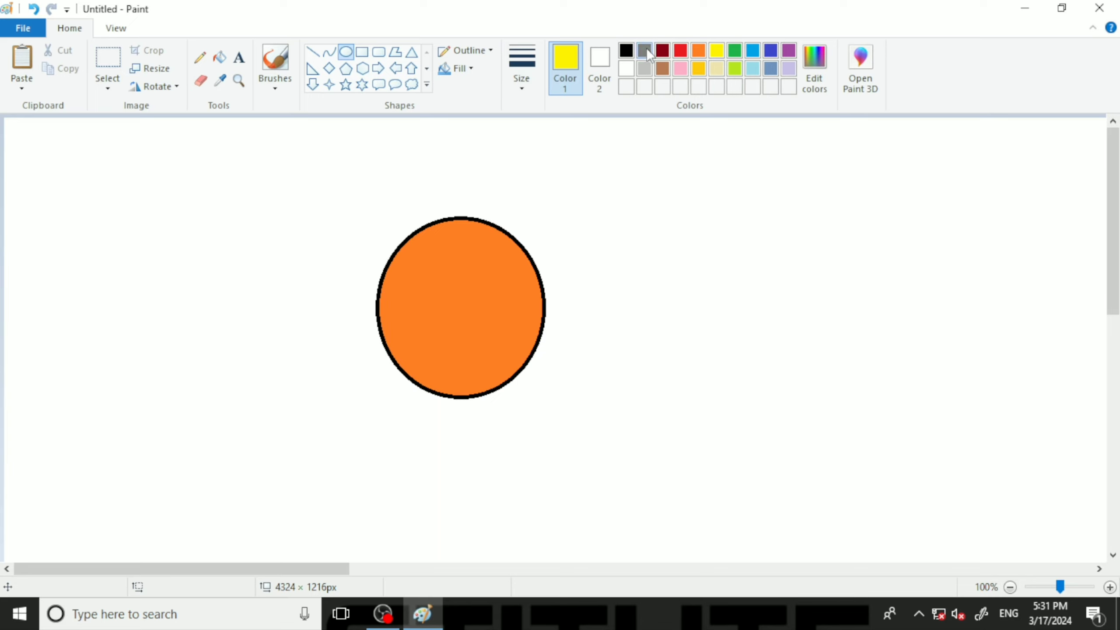
pyautogui.click(626, 51)
pyautogui.moveTo(411, 258)
pyautogui.mouseDown()
pyautogui.moveTo(430, 304)
pyautogui.moveTo(444, 305)
pyautogui.mouseUp()
pyautogui.click(525, 290)
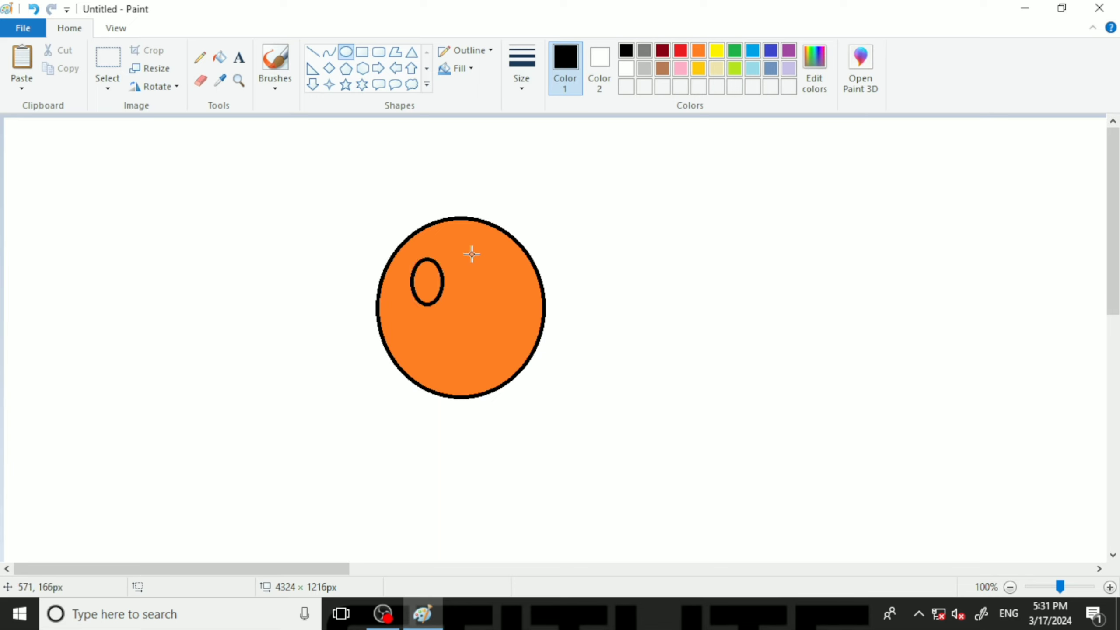
# Step: Draw a second black-outlined ellipse of about 38 × 49 px as the right eye and nudge it down level with the left eye
pyautogui.moveTo(468, 253)
pyautogui.mouseDown()
pyautogui.moveTo(478, 287)
pyautogui.moveTo(490, 303)
pyautogui.moveTo(498, 296)
pyautogui.mouseUp()
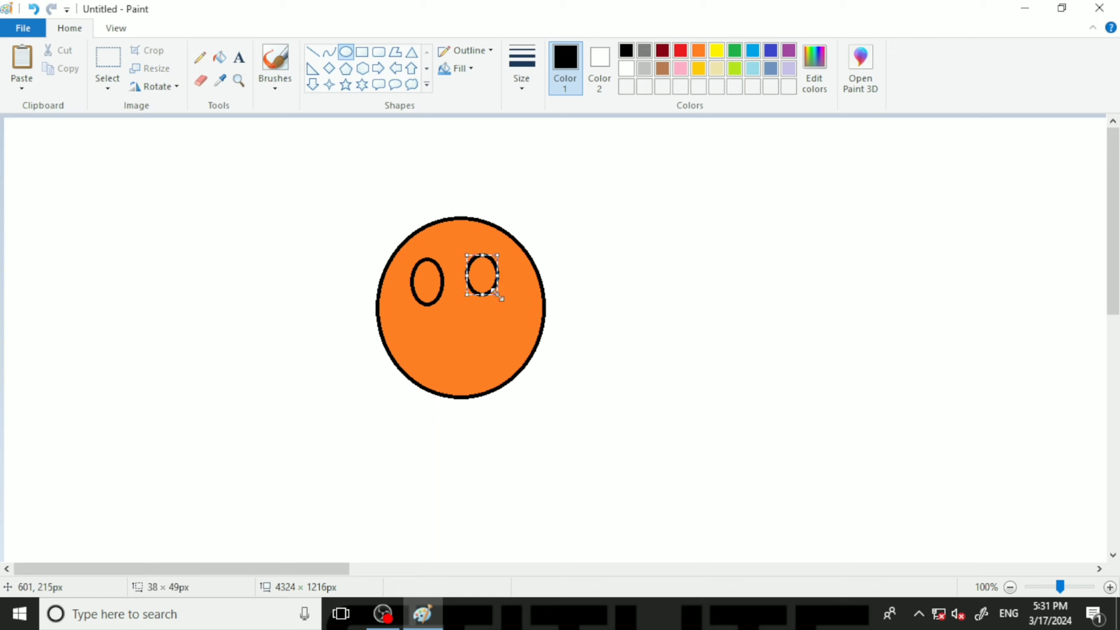
pyautogui.press('Down')
pyautogui.press('Down')
pyautogui.press('Down')
pyautogui.press('Down')
pyautogui.press('Down')
pyautogui.press('Down')
pyautogui.press('Down')
pyautogui.press('Down')
pyautogui.press('Down')
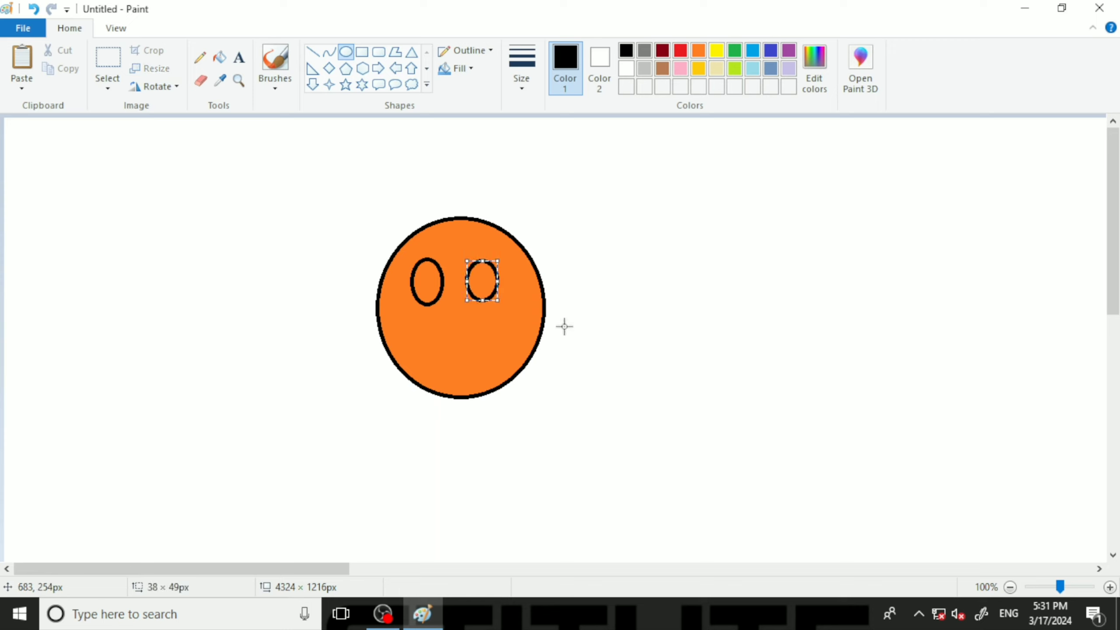
pyautogui.press('Down')
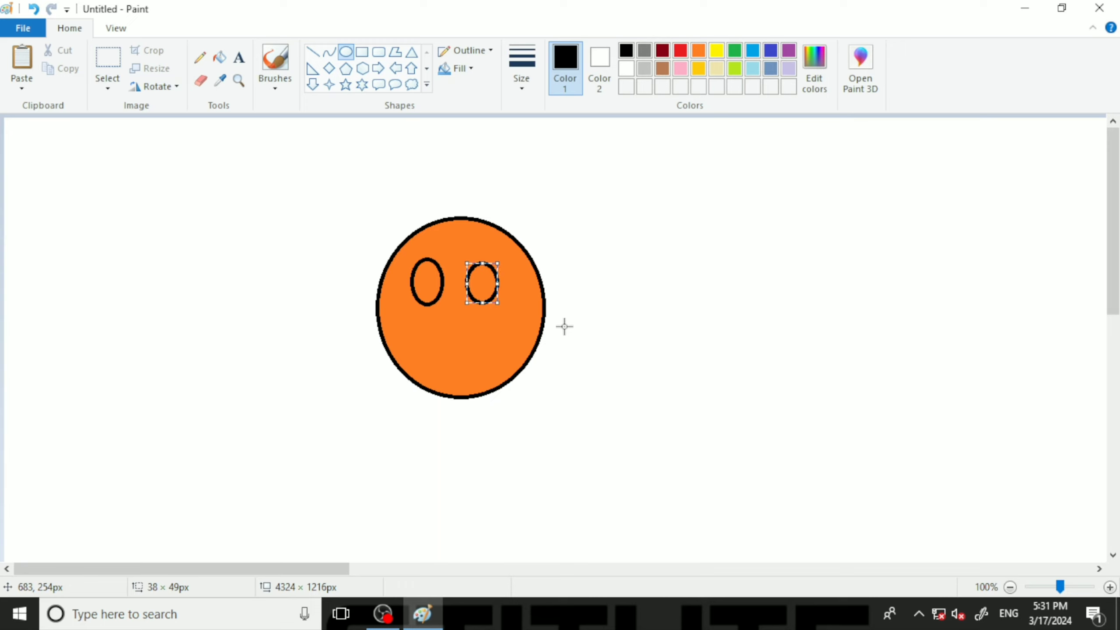
pyautogui.press('Up')
pyautogui.click(580, 321)
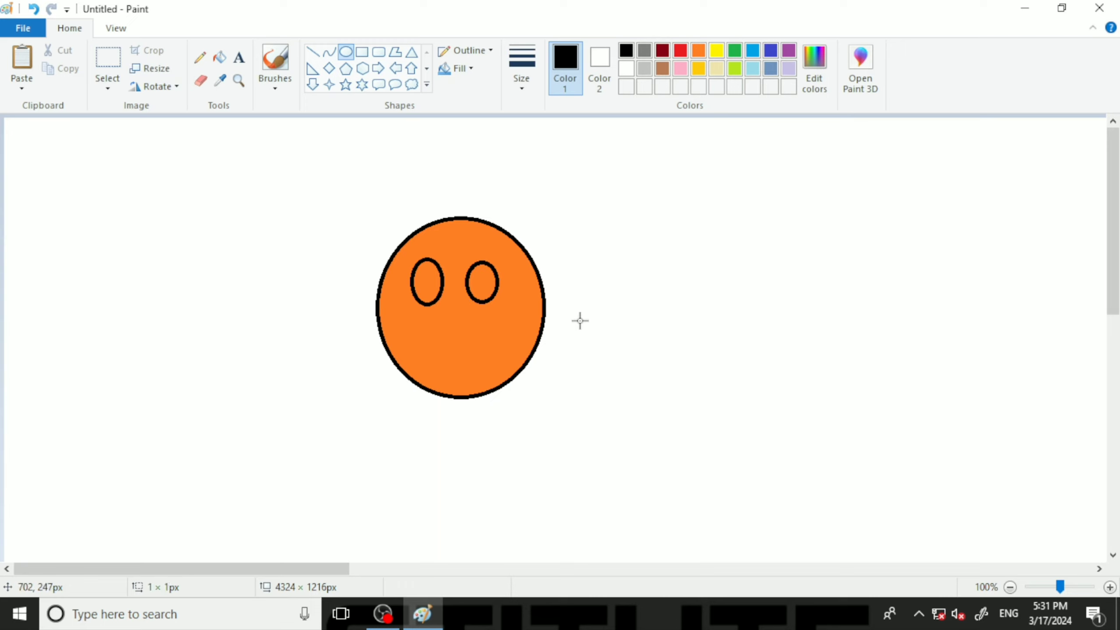
# Step: Draw a curved smile about 108 × 40 px below the eyes and fill both eyes with black
pyautogui.click(329, 52)
pyautogui.moveTo(419, 334); pyautogui.dragTo(455, 358)
pyautogui.click(455, 358)
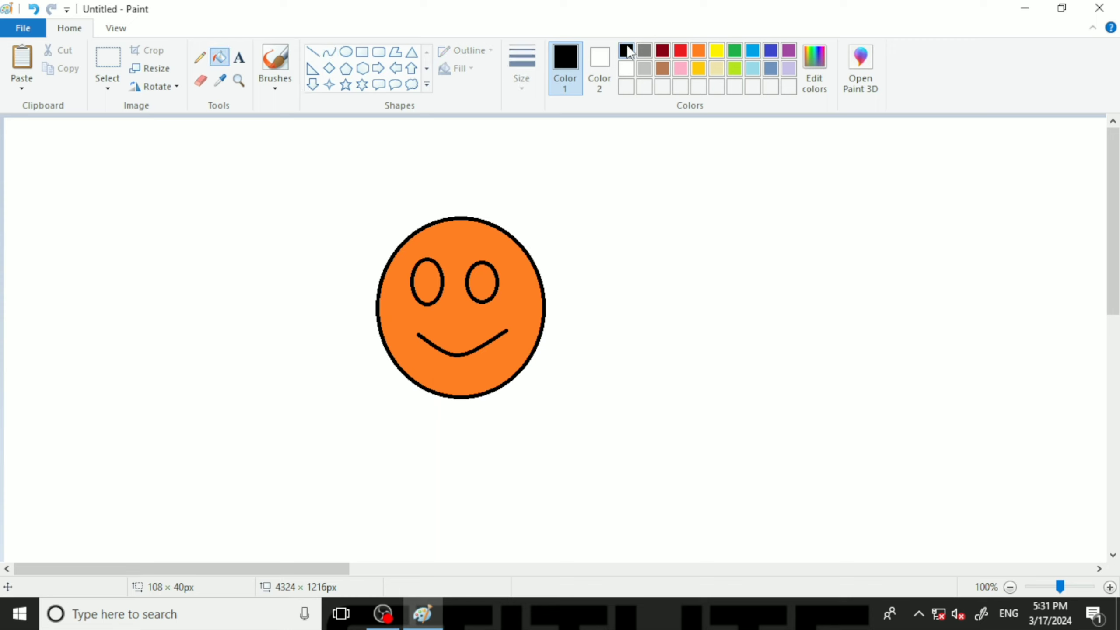
pyautogui.click(429, 272)
pyautogui.click(482, 282)
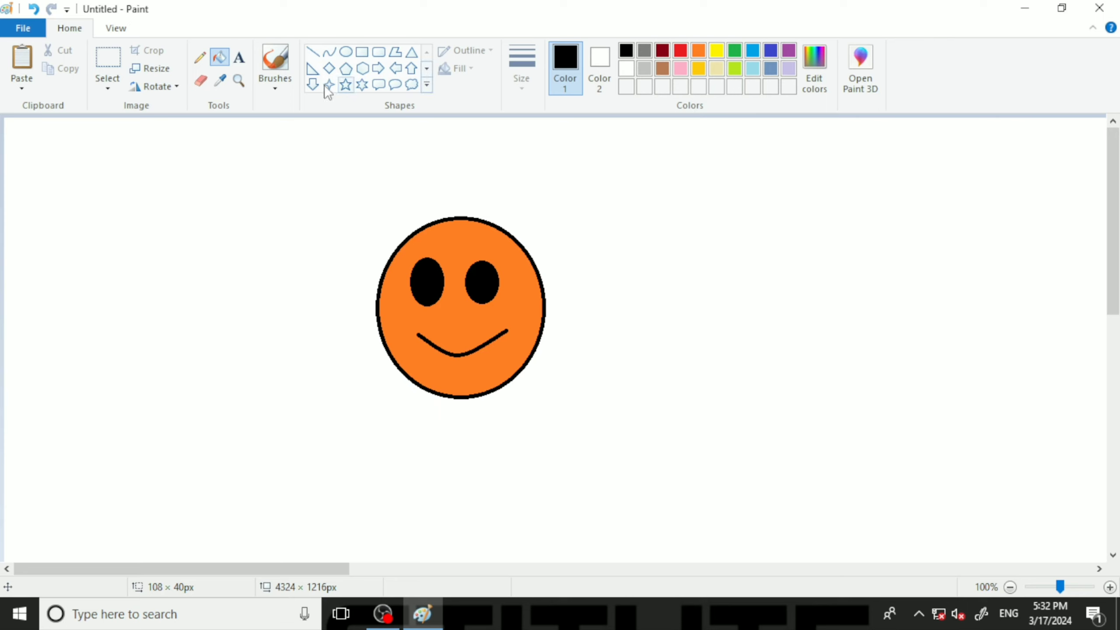
# Step: Turn off Transparent selection and enclose the smiley face in a rectangular selection of about 276 × 302 px
pyautogui.click(108, 87)
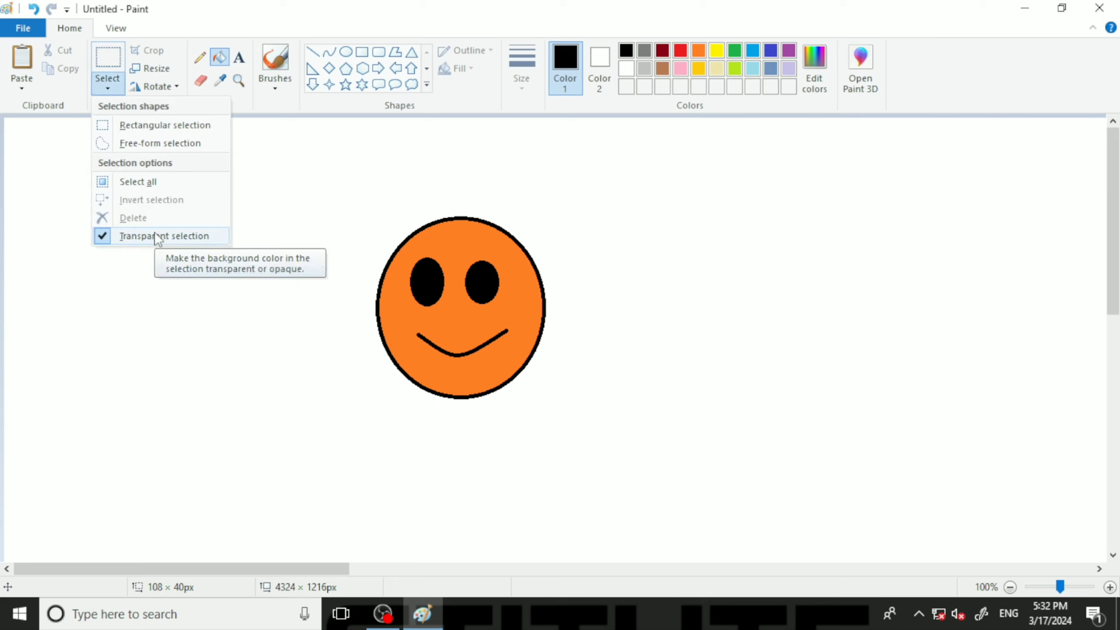
pyautogui.click(155, 237)
pyautogui.click(117, 87)
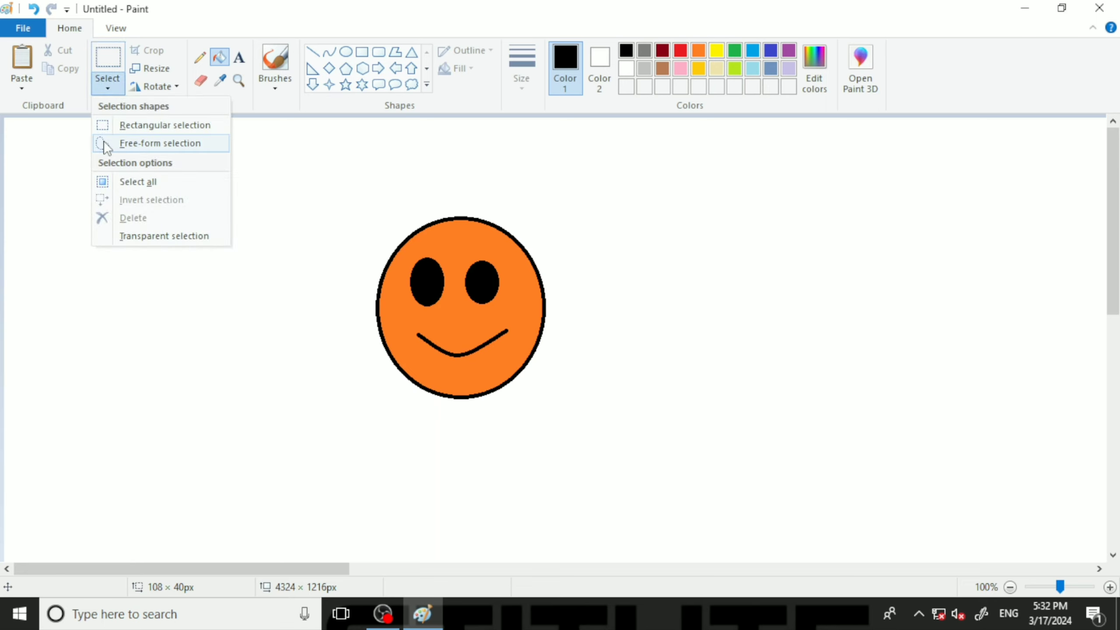
pyautogui.click(124, 131)
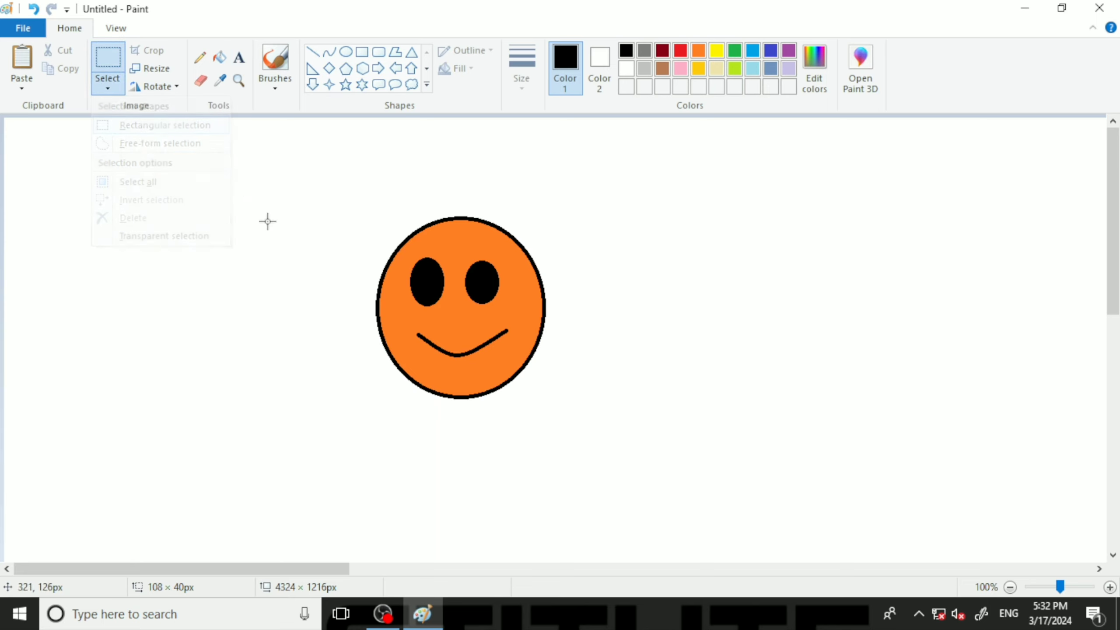
pyautogui.moveTo(338, 197); pyautogui.dragTo(565, 445)
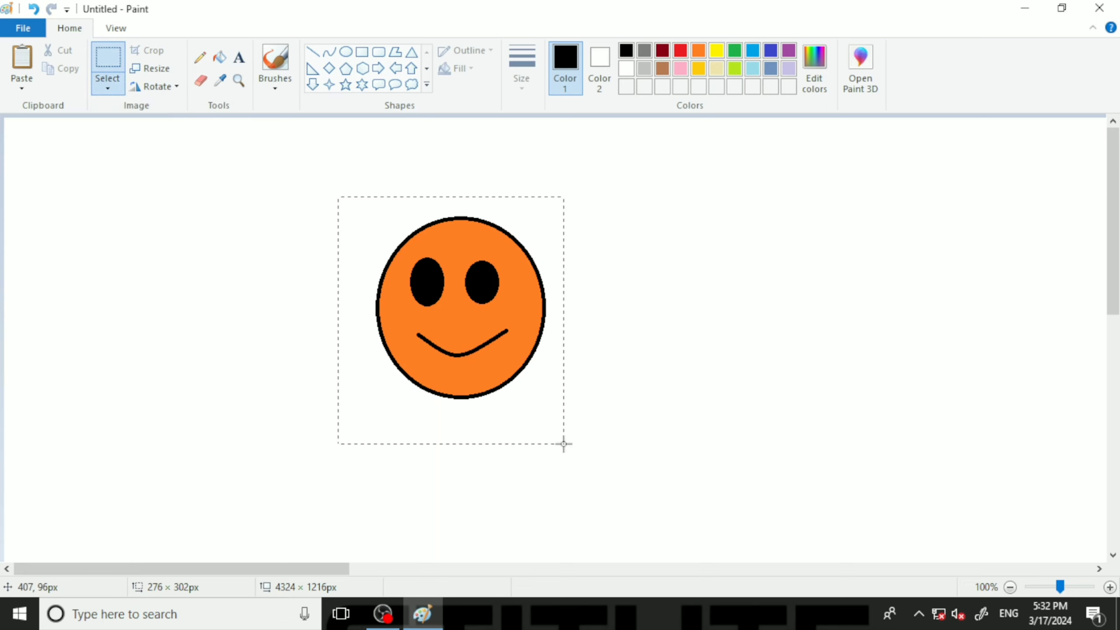
# Step: Turn on Transparent selection and smear the selected smiley face across the canvas, leaving a dense trail of copies
pyautogui.click(121, 85)
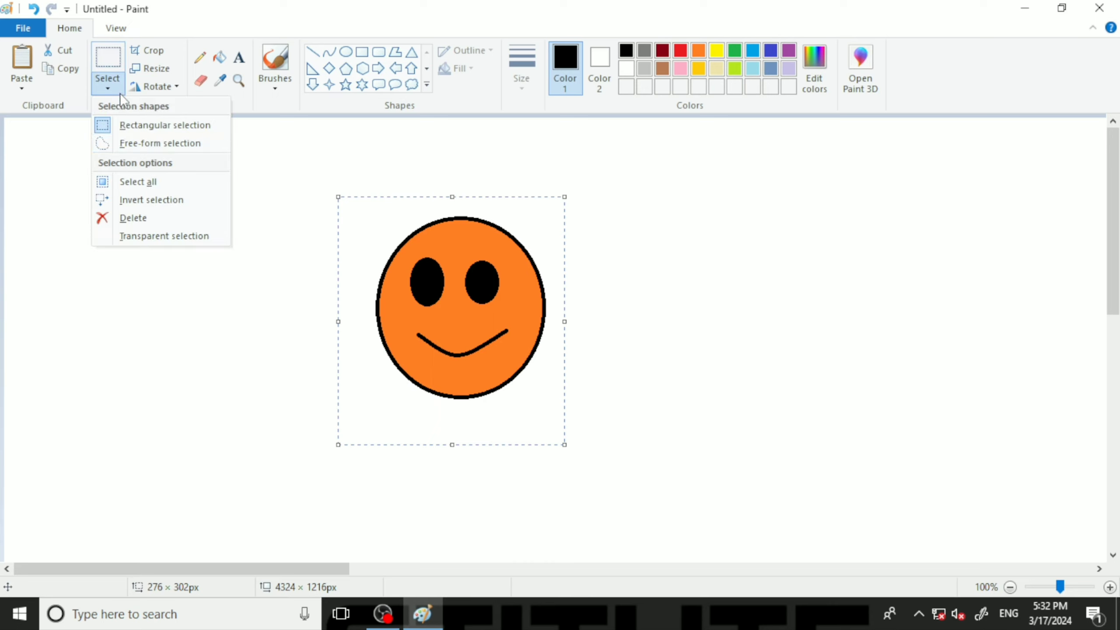
pyautogui.click(125, 234)
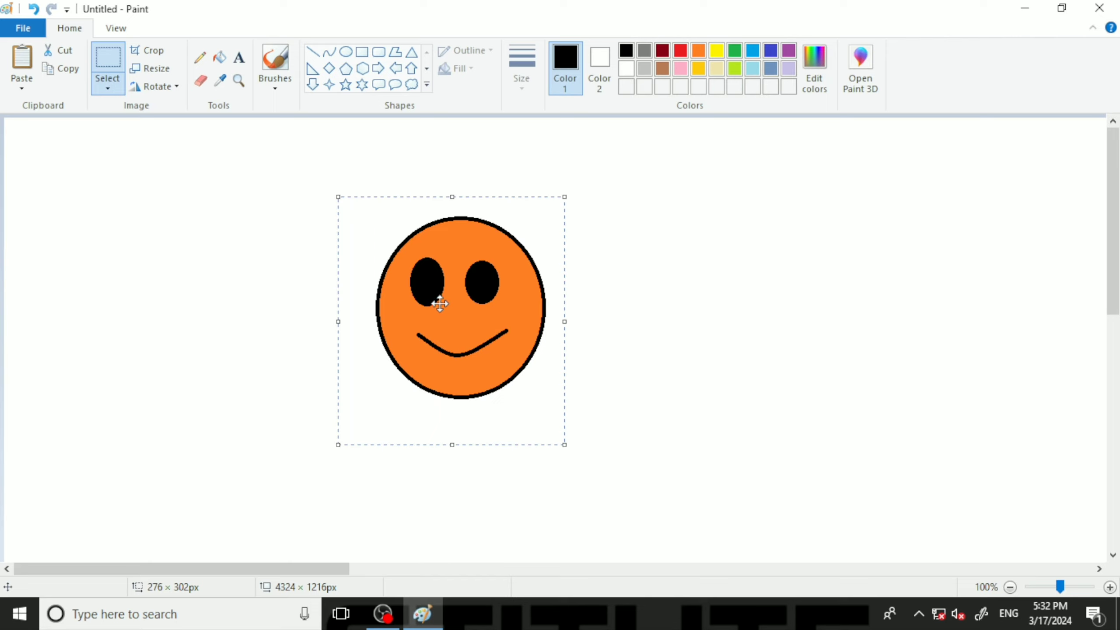
pyautogui.press('Escape')
pyautogui.moveTo(439, 304)
pyautogui.mouseDown()
pyautogui.moveTo(405, 341)
pyautogui.moveTo(278, 333)
pyautogui.moveTo(234, 287)
pyautogui.moveTo(333, 272)
pyautogui.moveTo(475, 326)
pyautogui.moveTo(754, 294)
pyautogui.moveTo(731, 217)
pyautogui.moveTo(543, 329)
pyautogui.moveTo(347, 481)
pyautogui.moveTo(145, 399)
pyautogui.moveTo(116, 285)
pyautogui.moveTo(586, 468)
pyautogui.moveTo(916, 373)
pyautogui.moveTo(883, 251)
pyautogui.moveTo(188, 457)
pyautogui.moveTo(42, 337)
pyautogui.moveTo(188, 245)
pyautogui.moveTo(556, 466)
pyautogui.moveTo(1010, 483)
pyautogui.moveTo(1110, 300)
pyautogui.moveTo(887, 265)
pyautogui.moveTo(622, 406)
pyautogui.moveTo(372, 438)
pyautogui.moveTo(279, 348)
pyautogui.moveTo(390, 233)
pyautogui.moveTo(612, 337)
pyautogui.moveTo(865, 369)
pyautogui.moveTo(818, 230)
pyautogui.moveTo(586, 280)
pyautogui.moveTo(299, 421)
pyautogui.moveTo(141, 380)
pyautogui.moveTo(118, 258)
pyautogui.moveTo(241, 215)
pyautogui.moveTo(543, 407)
pyautogui.moveTo(889, 434)
pyautogui.moveTo(942, 293)
pyautogui.moveTo(721, 262)
pyautogui.moveTo(472, 389)
pyautogui.moveTo(325, 427)
pyautogui.moveTo(241, 330)
pyautogui.moveTo(349, 282)
pyautogui.moveTo(492, 353)
pyautogui.moveTo(713, 425)
pyautogui.moveTo(856, 330)
pyautogui.moveTo(753, 254)
pyautogui.moveTo(552, 328)
pyautogui.moveTo(361, 435)
pyautogui.moveTo(230, 374)
pyautogui.moveTo(286, 262)
pyautogui.moveTo(460, 346)
pyautogui.moveTo(741, 405)
pyautogui.moveTo(829, 282)
pyautogui.moveTo(682, 243)
pyautogui.moveTo(446, 411)
pyautogui.moveTo(266, 409)
pyautogui.moveTo(315, 330)
pyautogui.moveTo(451, 395)
pyautogui.moveTo(710, 378)
pyautogui.moveTo(795, 305)
pyautogui.moveTo(1031, 417)
pyautogui.moveTo(1068, 305)
pyautogui.moveTo(917, 282)
pyautogui.moveTo(793, 448)
pyautogui.moveTo(552, 295)
pyautogui.moveTo(467, 346)
pyautogui.moveTo(293, 370)
pyautogui.moveTo(241, 285)
pyautogui.moveTo(118, 310)
pyautogui.moveTo(149, 424)
pyautogui.moveTo(324, 355)
pyautogui.moveTo(443, 323)
pyautogui.moveTo(570, 403)
pyautogui.moveTo(823, 325)
pyautogui.moveTo(955, 348)
pyautogui.moveTo(608, 414)
pyautogui.moveTo(578, 392)
pyautogui.moveTo(551, 440)
pyautogui.mouseUp()
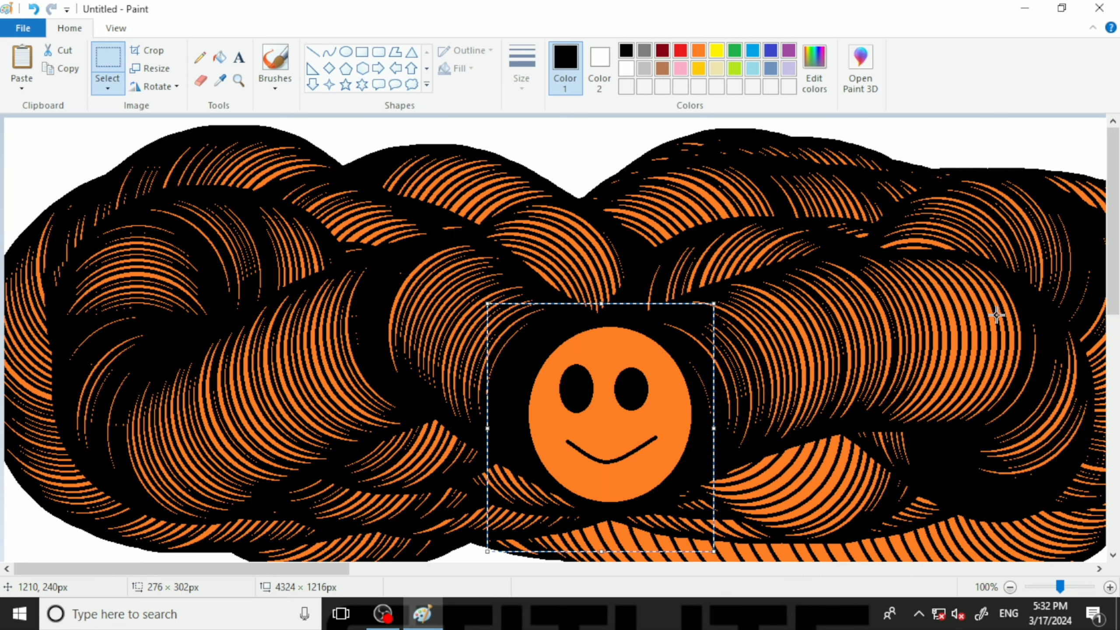
# Step: Select the entire canvas and delete everything on it
pyautogui.hotkey('ctrl', 'a')
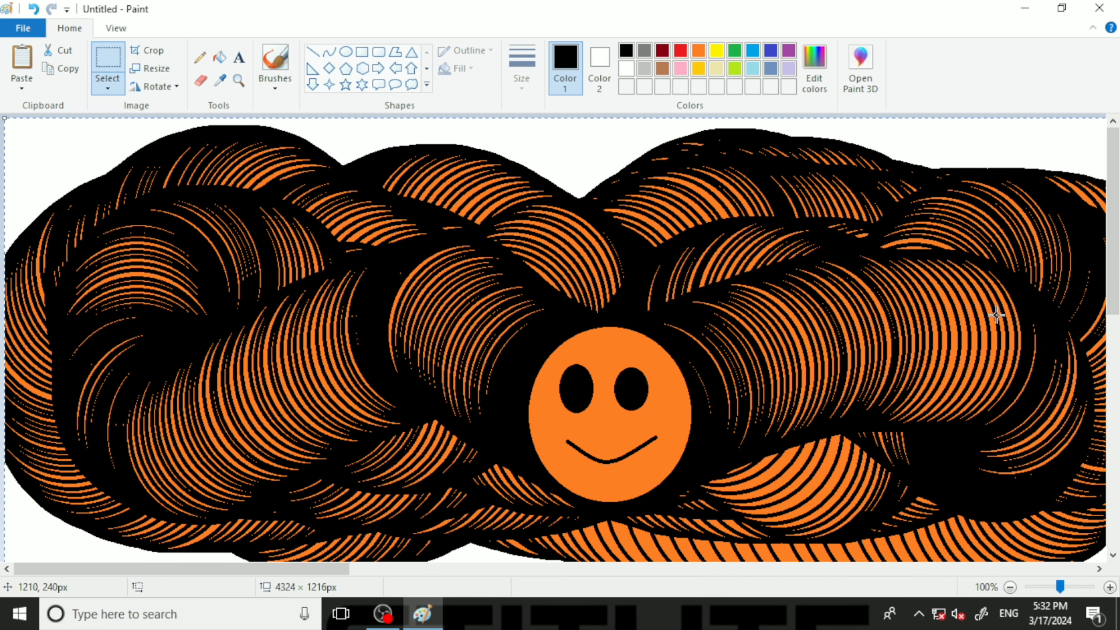
pyautogui.press('Delete')
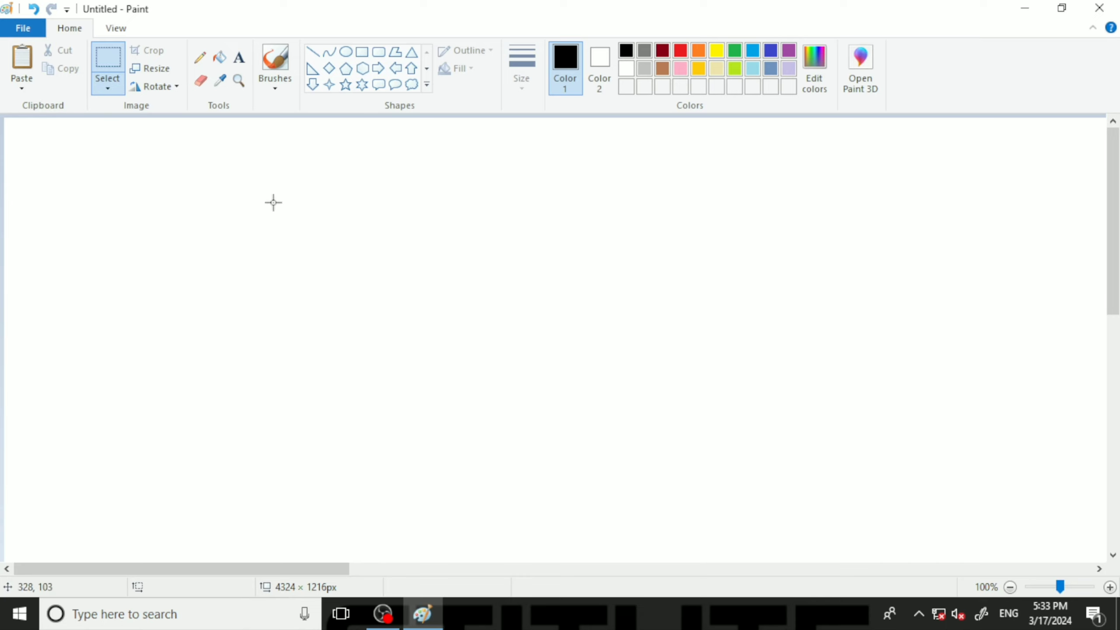
# Step: Draw a black-outlined, nearly round ellipse on the blank canvas and fill it with orange
pyautogui.click(345, 51)
pyautogui.moveTo(256, 210); pyautogui.dragTo(319, 261)
pyautogui.moveTo(379, 314); pyautogui.dragTo(447, 385)
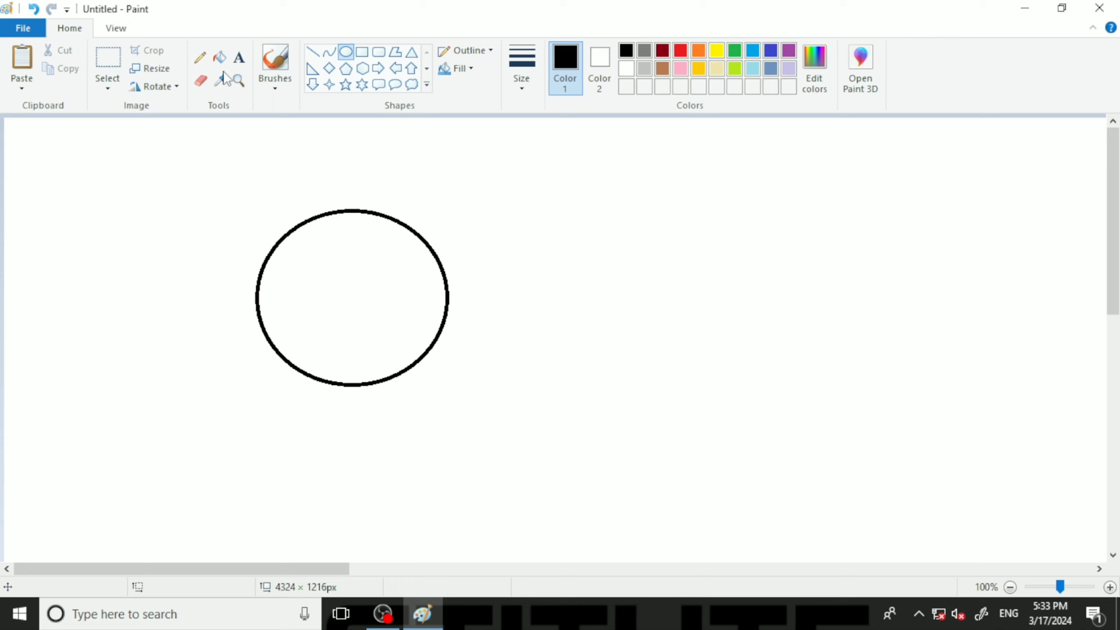
pyautogui.click(219, 57)
pyautogui.click(698, 52)
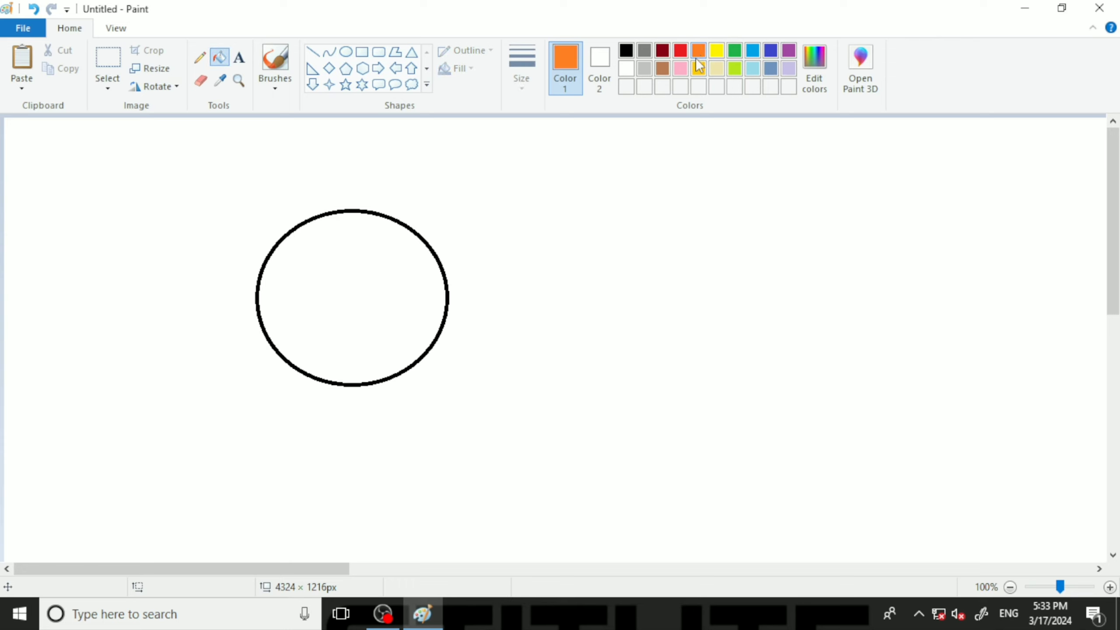
pyautogui.click(396, 270)
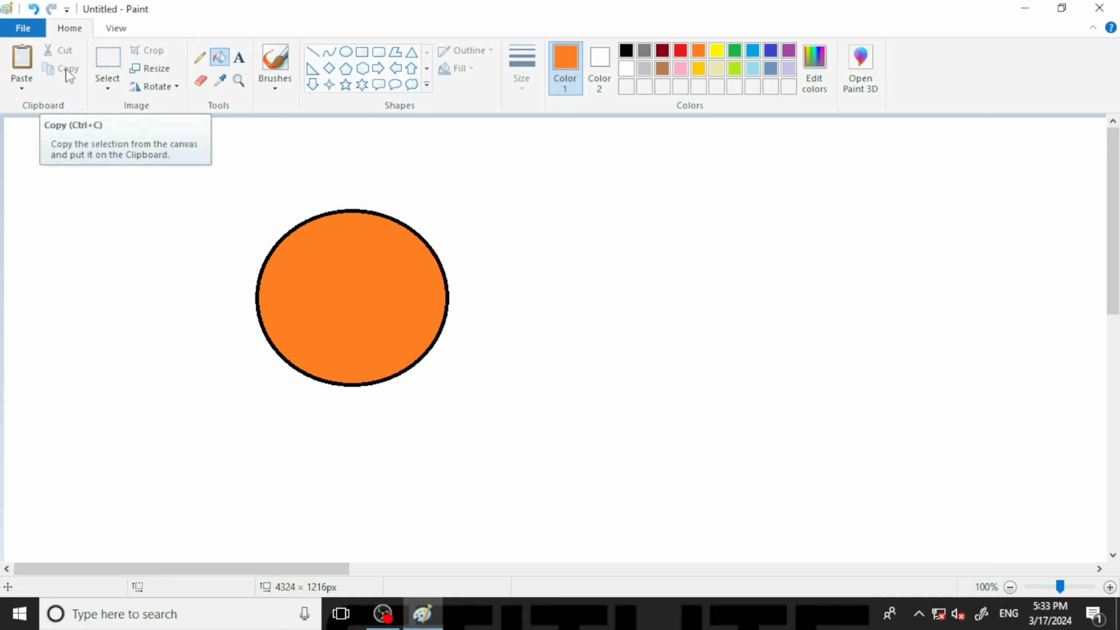
# Step: Copy a rectangular selection of about 336 × 327 px around the orange circle and place a pasted copy to its right
pyautogui.click(112, 74)
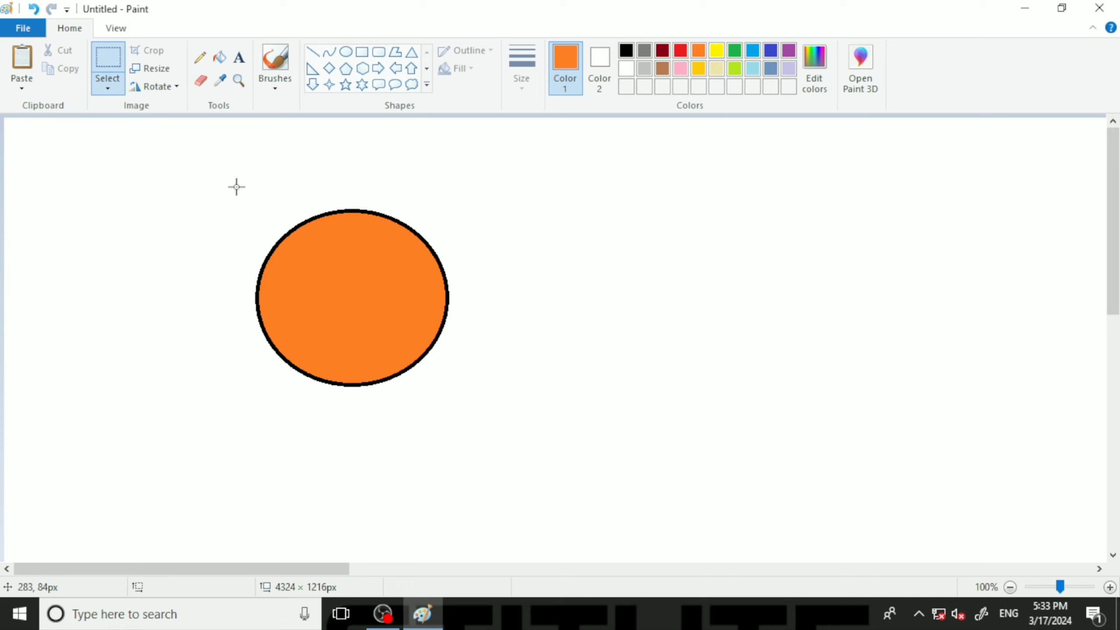
pyautogui.moveTo(216, 171); pyautogui.dragTo(492, 439)
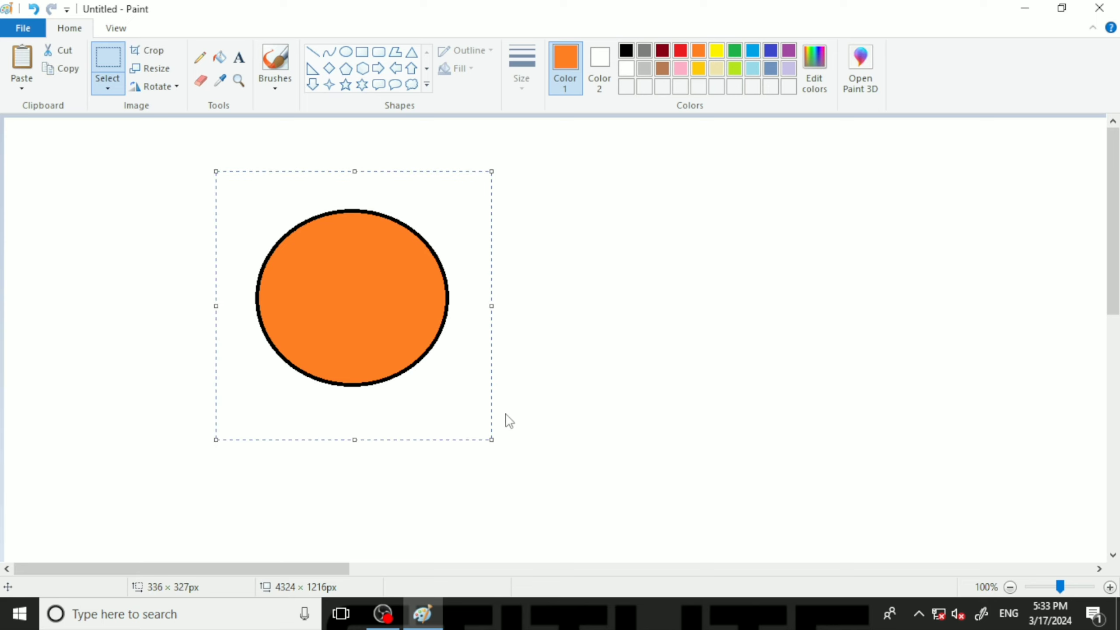
pyautogui.click(75, 70)
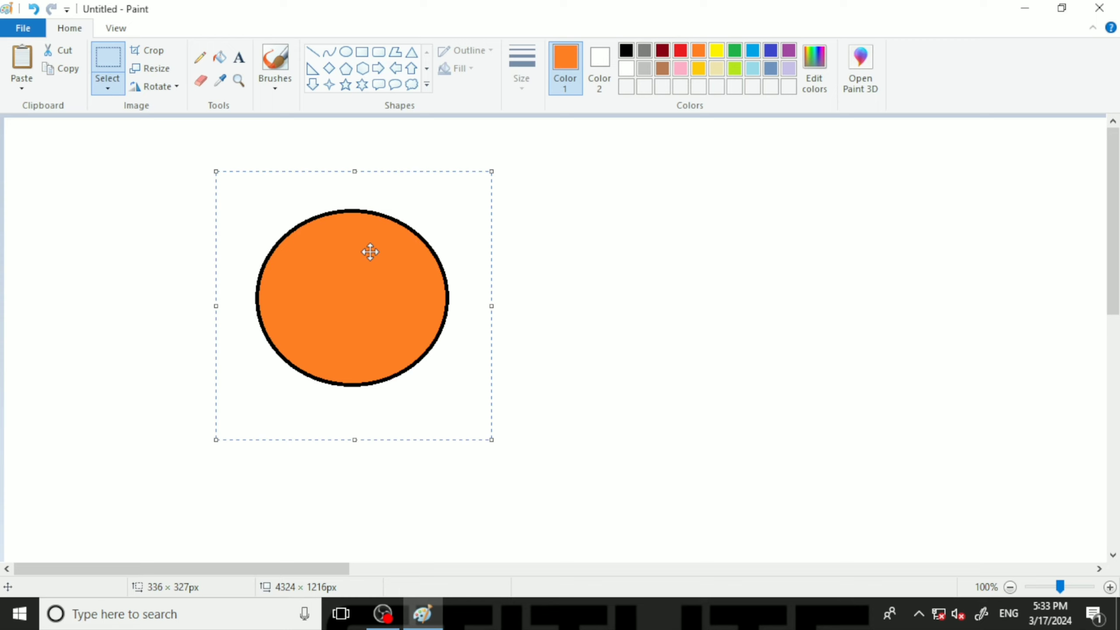
pyautogui.click(21, 59)
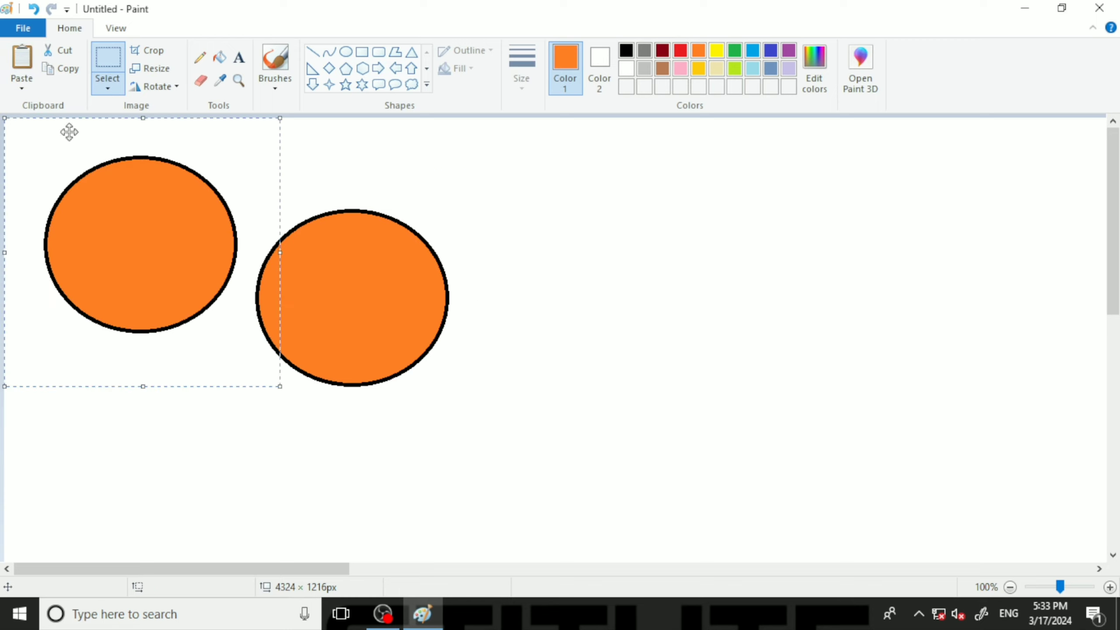
pyautogui.moveTo(193, 230); pyautogui.dragTo(775, 280)
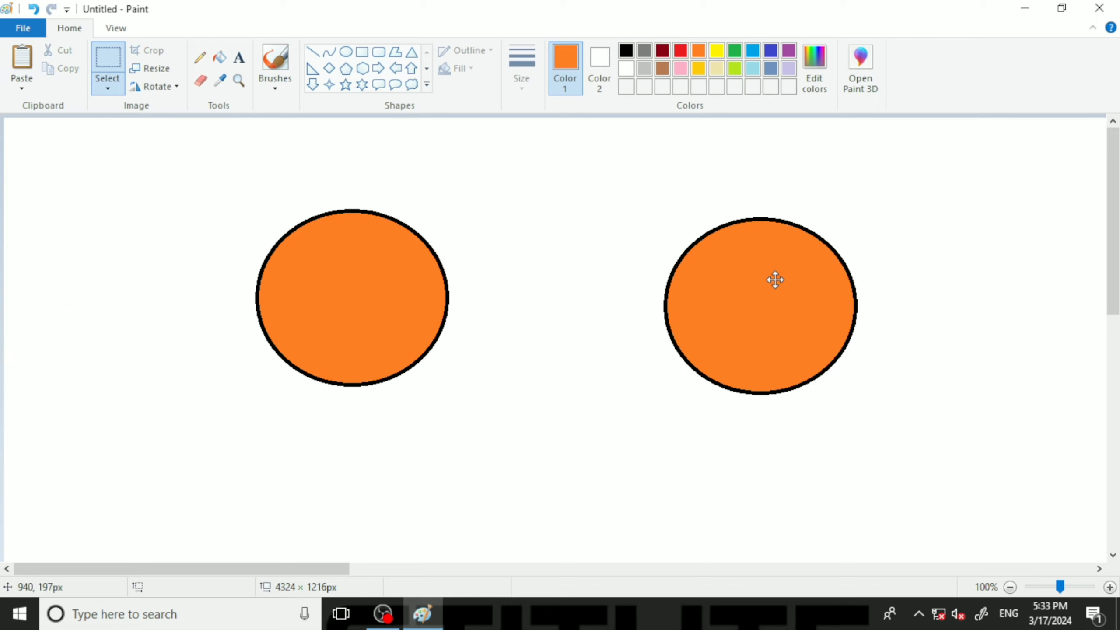
# Step: Paste four more copies of the circle: below between the first two, at the lower left, at the upper left and above between them
pyautogui.click(21, 60)
pyautogui.moveTo(115, 185); pyautogui.dragTo(570, 408)
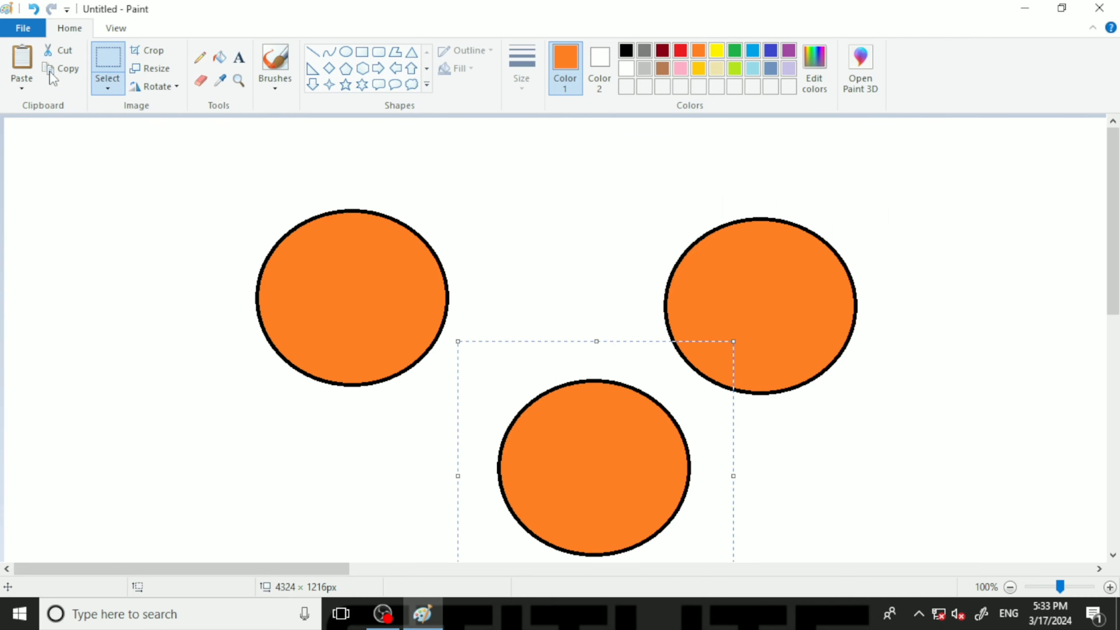
pyautogui.click(21, 59)
pyautogui.moveTo(113, 213); pyautogui.dragTo(128, 362)
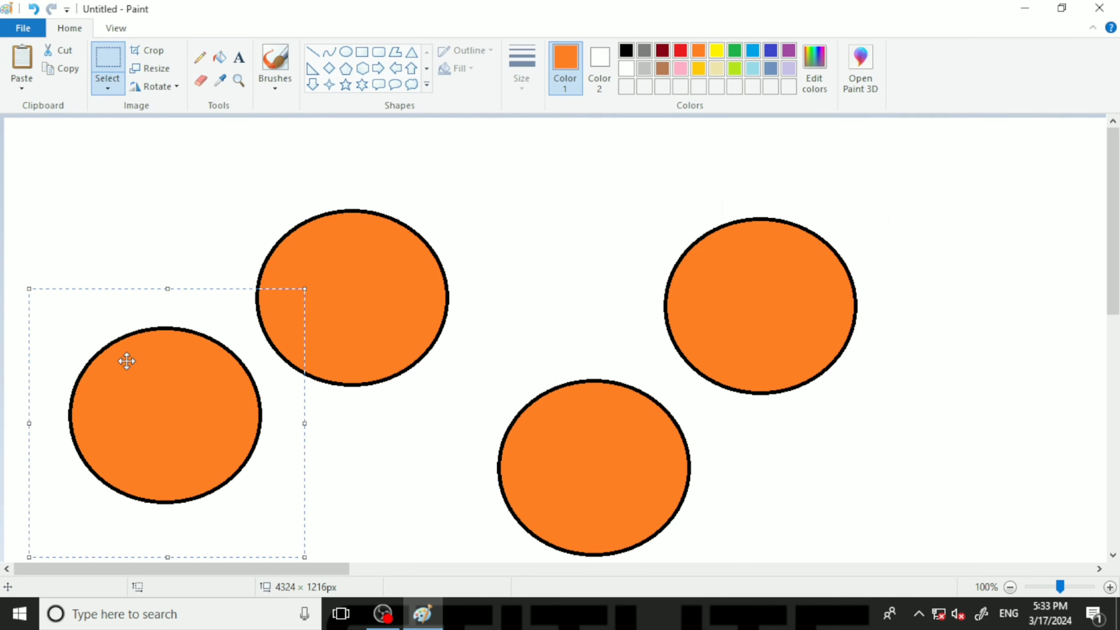
pyautogui.click(20, 73)
pyautogui.moveTo(139, 203)
pyautogui.mouseDown()
pyautogui.moveTo(130, 160)
pyautogui.moveTo(131, 184)
pyautogui.mouseUp()
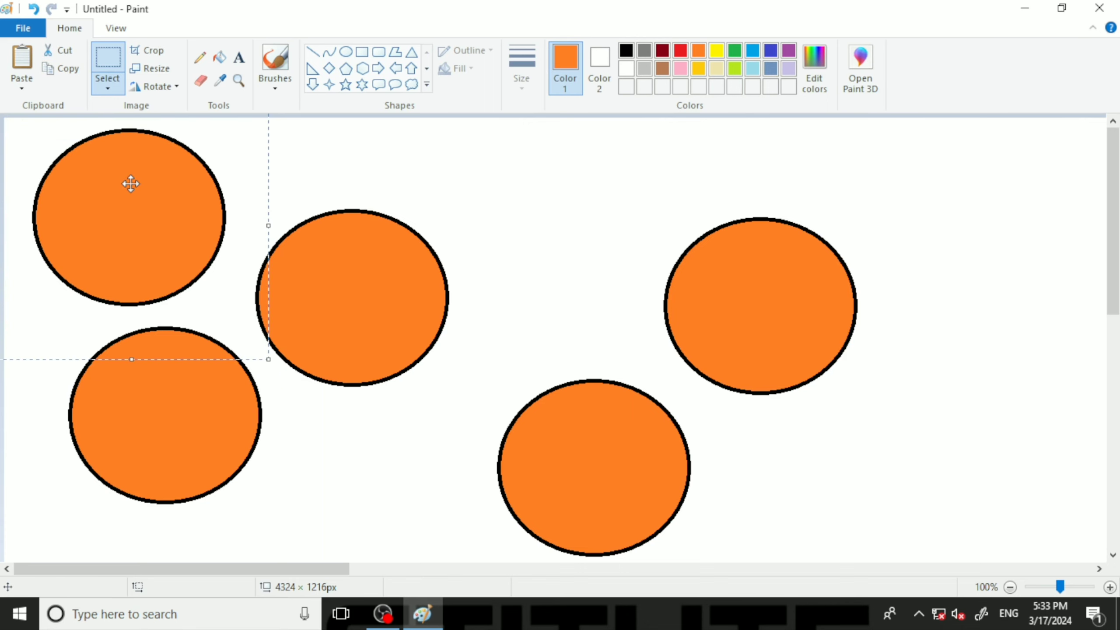
pyautogui.click(21, 62)
pyautogui.moveTo(204, 206); pyautogui.dragTo(582, 187)
pyautogui.click(831, 200)
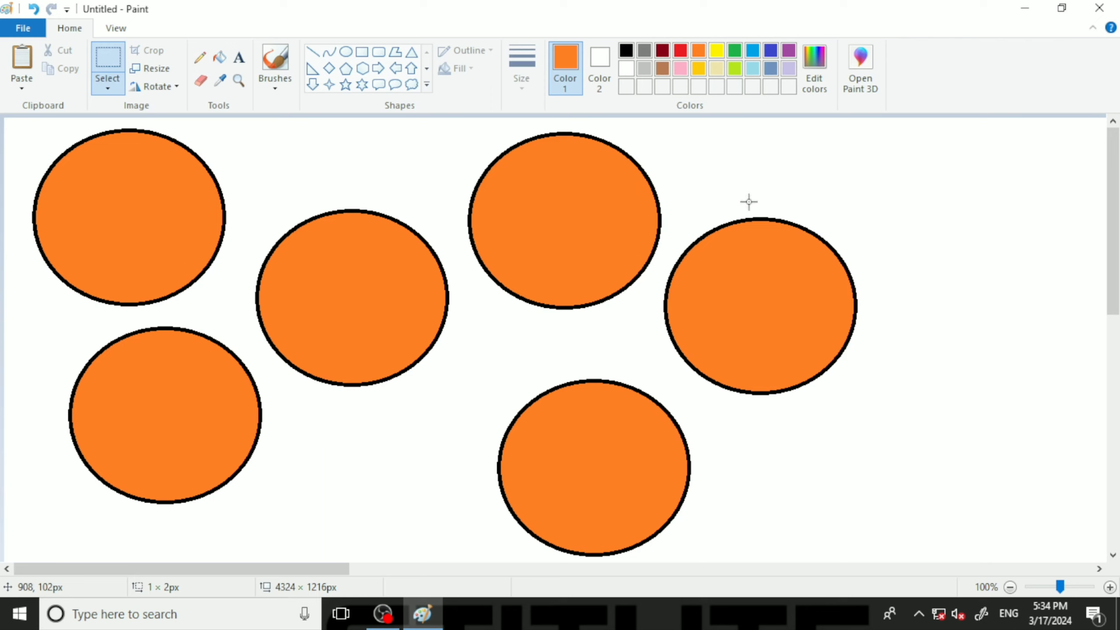
# Step: Undo all five pasted circles, leaving only the original orange circle
pyautogui.hotkey('ctrl', 'z')
pyautogui.hotkey('ctrl', 'z')
pyautogui.hotkey('ctrl', 'z')
pyautogui.hotkey('ctrl', 'z')
pyautogui.hotkey('ctrl', 'z')
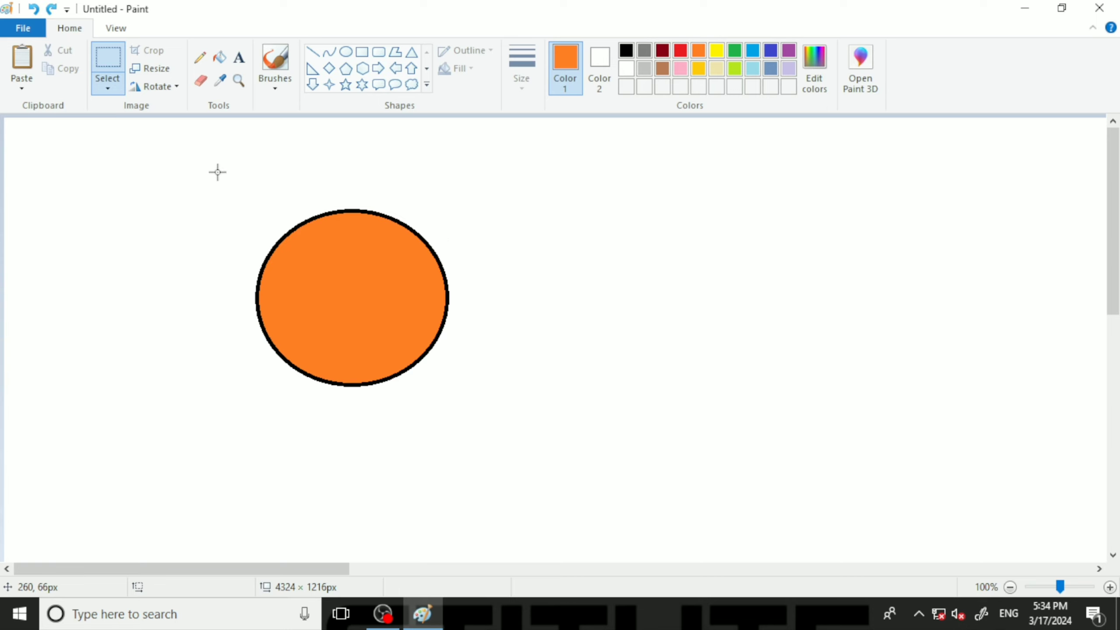
# Step: Copy a rectangular selection of about 324 × 341 px around the circle and paste three copies to its right, lower right and lower left
pyautogui.moveTo(218, 172); pyautogui.dragTo(484, 452)
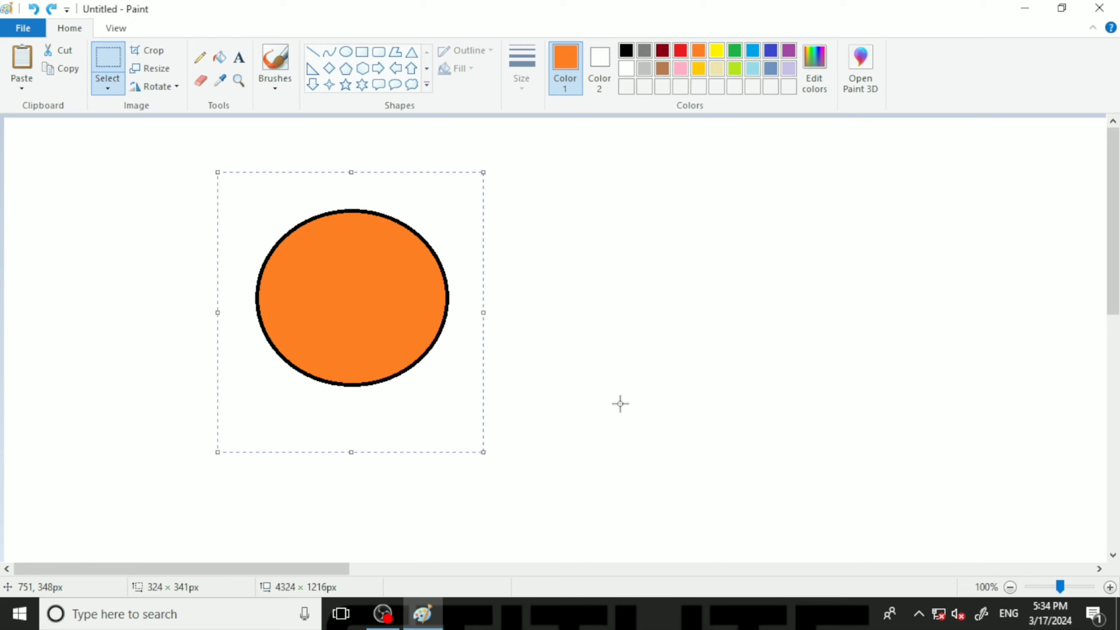
pyautogui.click(578, 388)
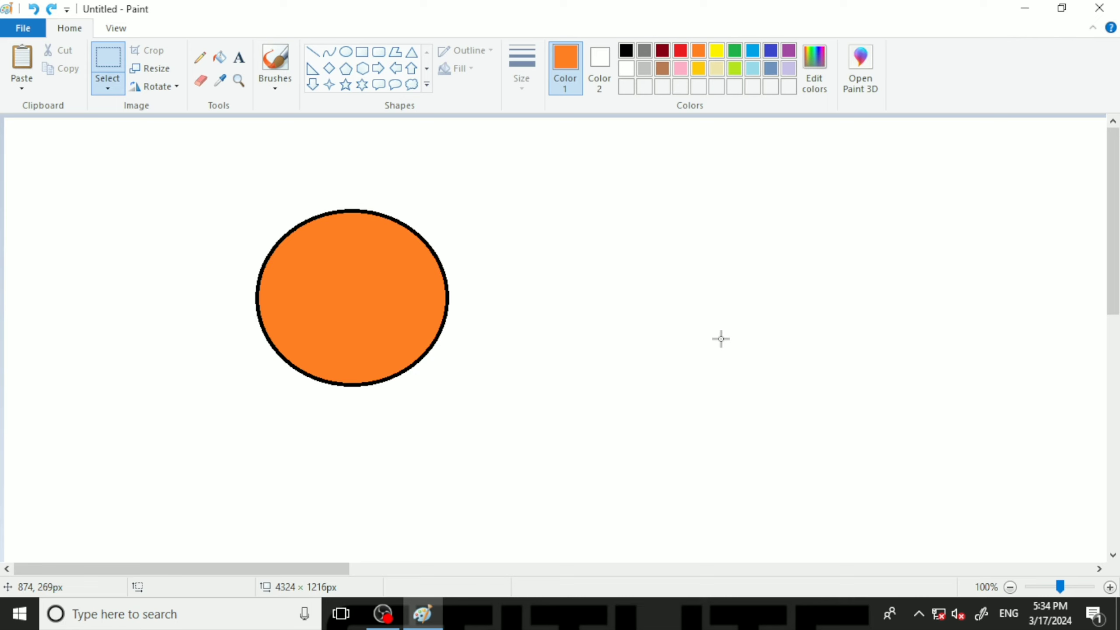
pyautogui.hotkey('ctrl', 'v')
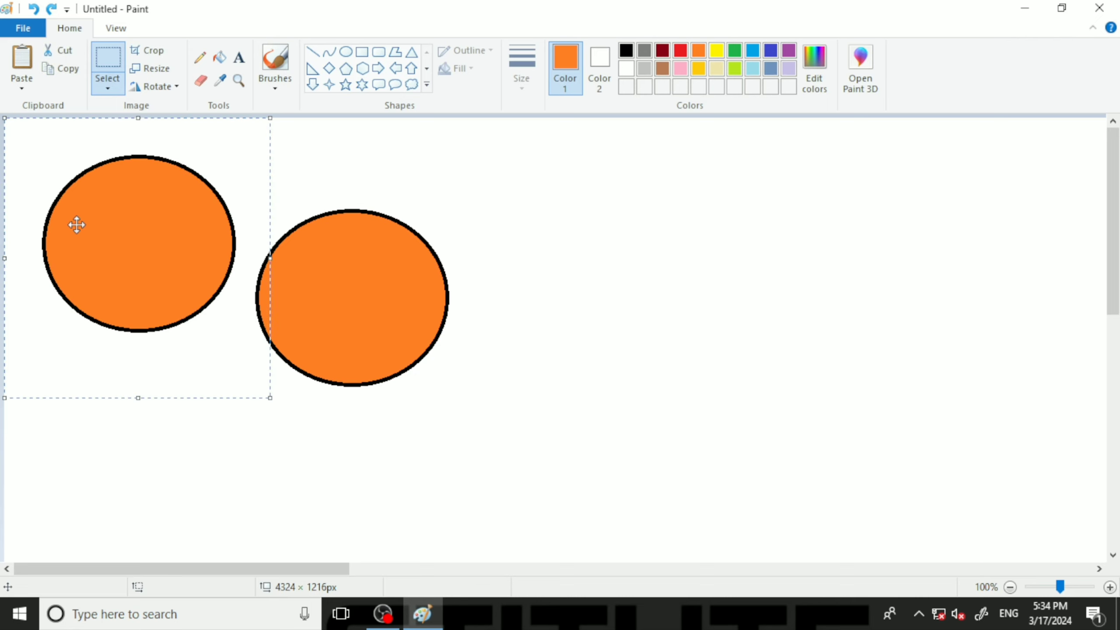
pyautogui.moveTo(73, 227); pyautogui.dragTo(720, 260)
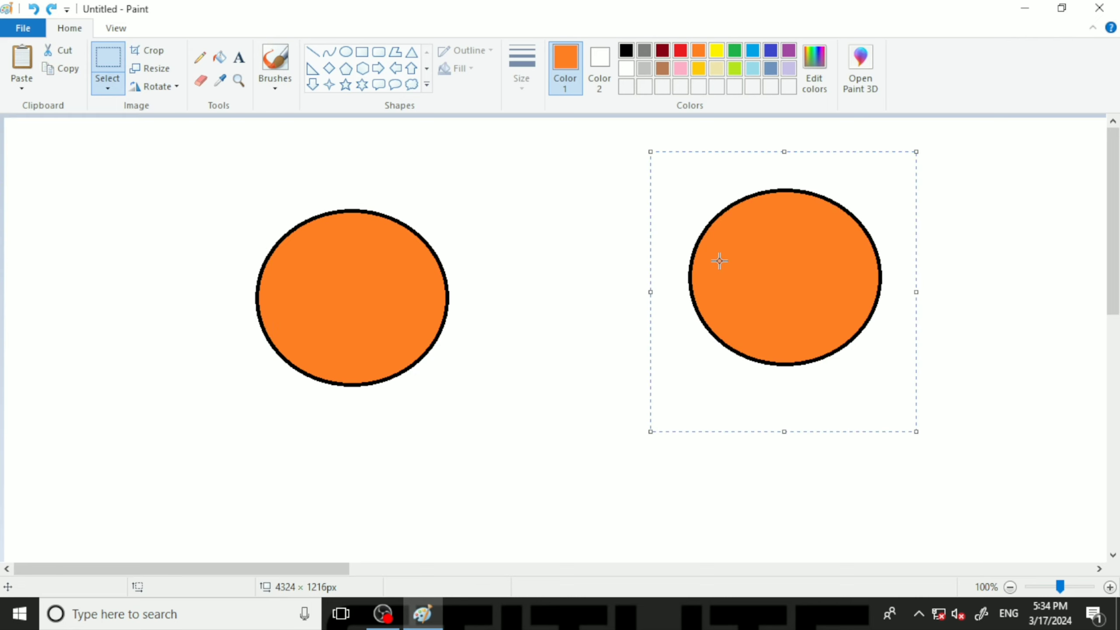
pyautogui.hotkey('ctrl', 'v')
pyautogui.moveTo(85, 269); pyautogui.dragTo(540, 483)
pyautogui.hotkey('ctrl', 'v')
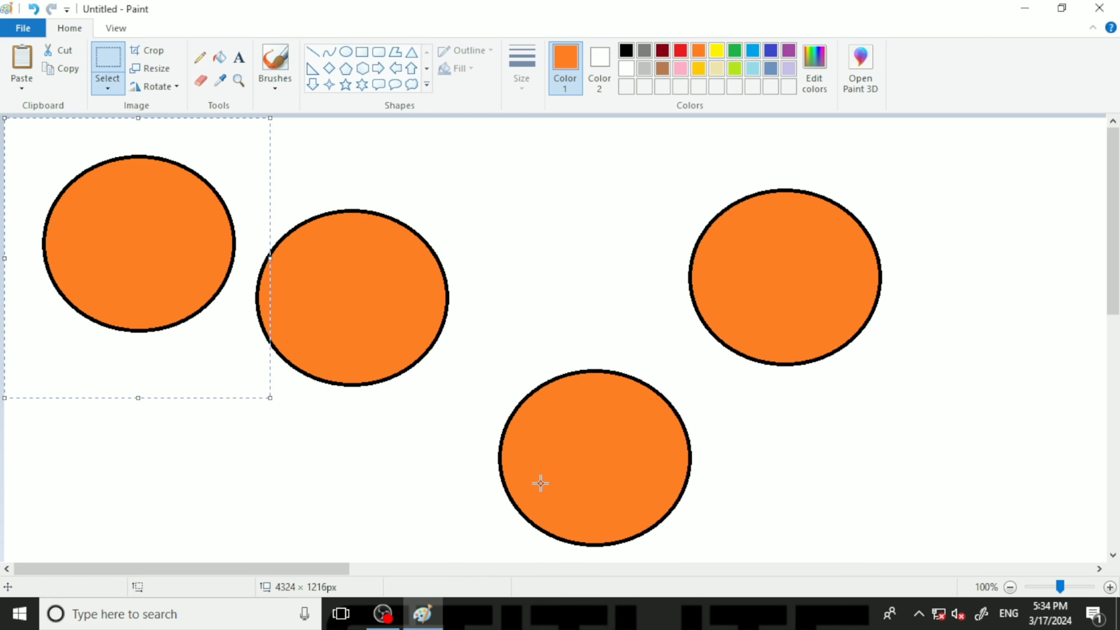
pyautogui.moveTo(78, 287); pyautogui.dragTo(85, 497)
pyautogui.click(399, 427)
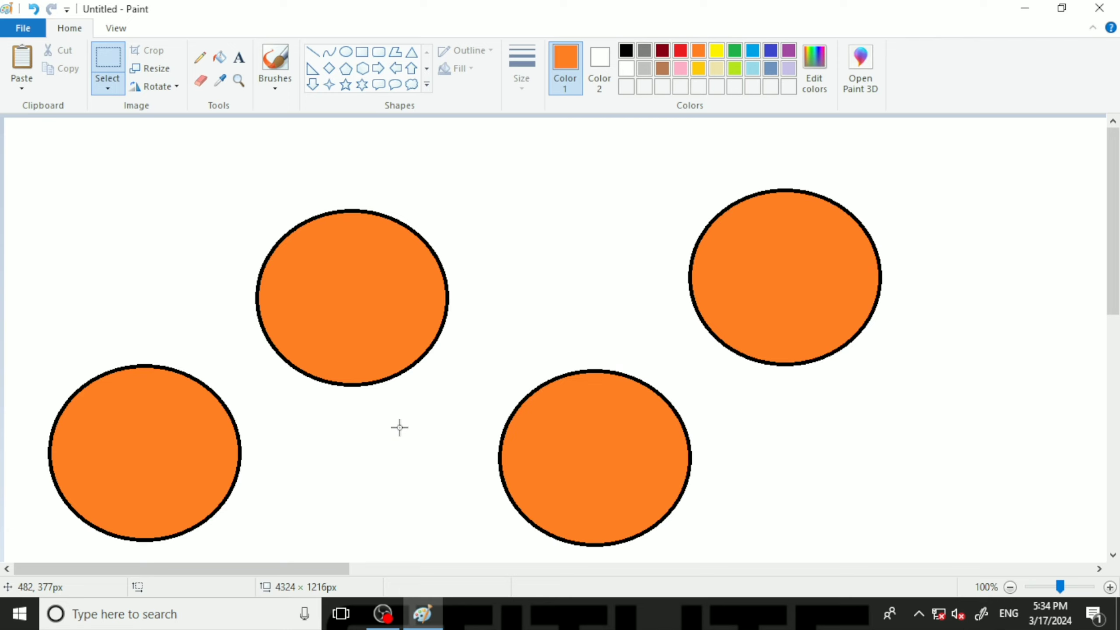
# Step: Undo the three pasted copies so only the original circle remains
pyautogui.hotkey('ctrl', 'z')
pyautogui.hotkey('ctrl', 'z')
pyautogui.hotkey('ctrl', 'z')
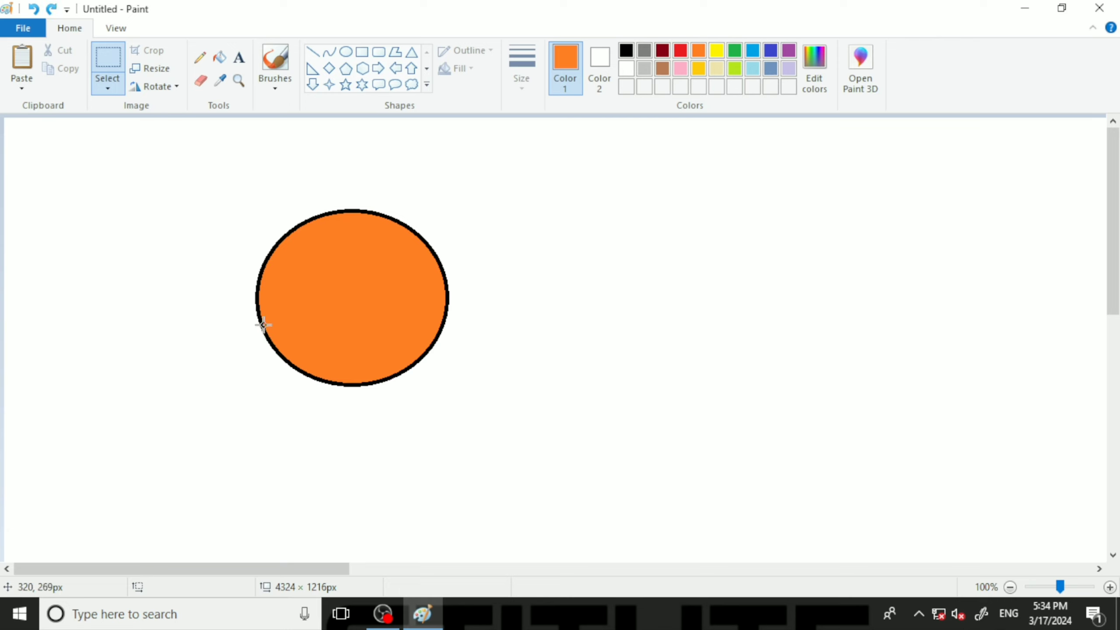
# Step: Copy a selection of about 377 × 291 px around the circle, paste it to the upper right of the original, and undo the paste
pyautogui.moveTo(220, 175); pyautogui.dragTo(529, 413)
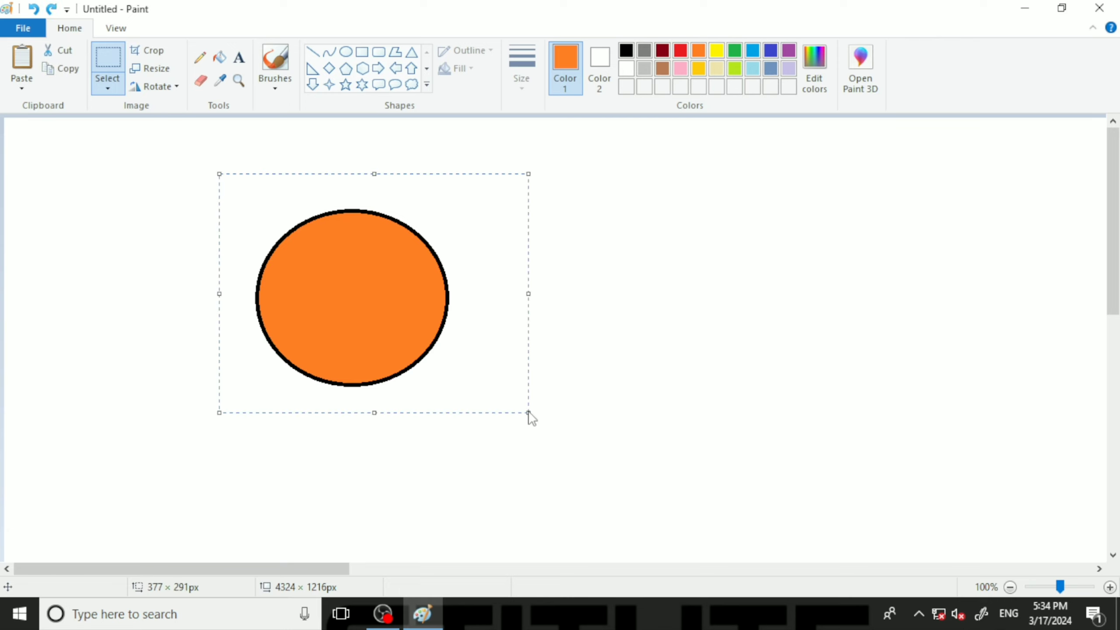
pyautogui.rightClick(361, 276)
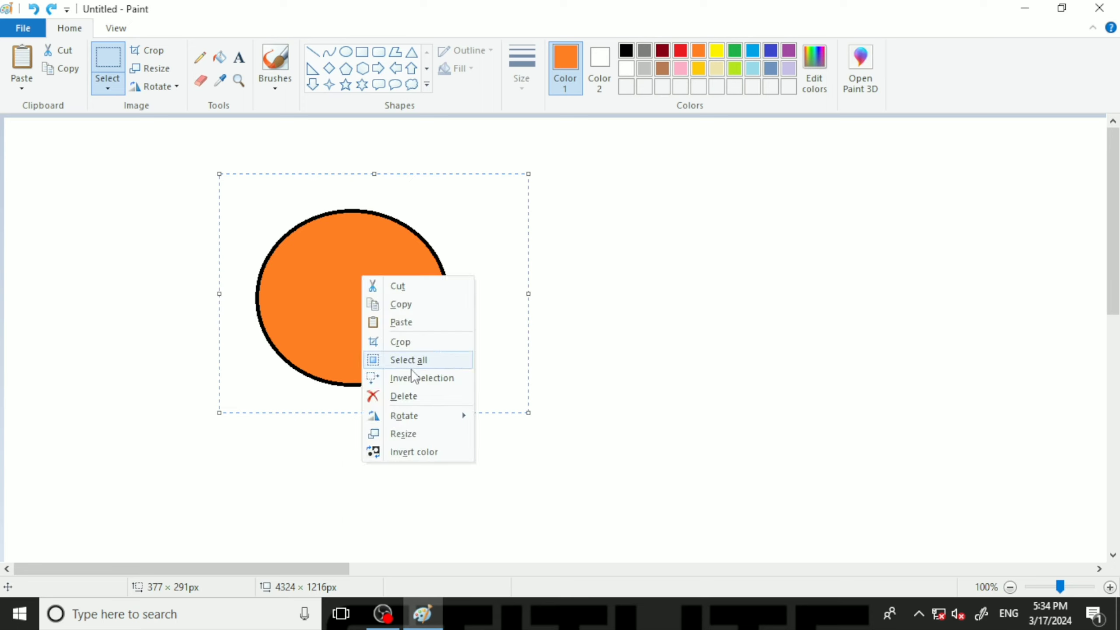
pyautogui.click(408, 310)
pyautogui.click(663, 307)
pyautogui.rightClick(653, 222)
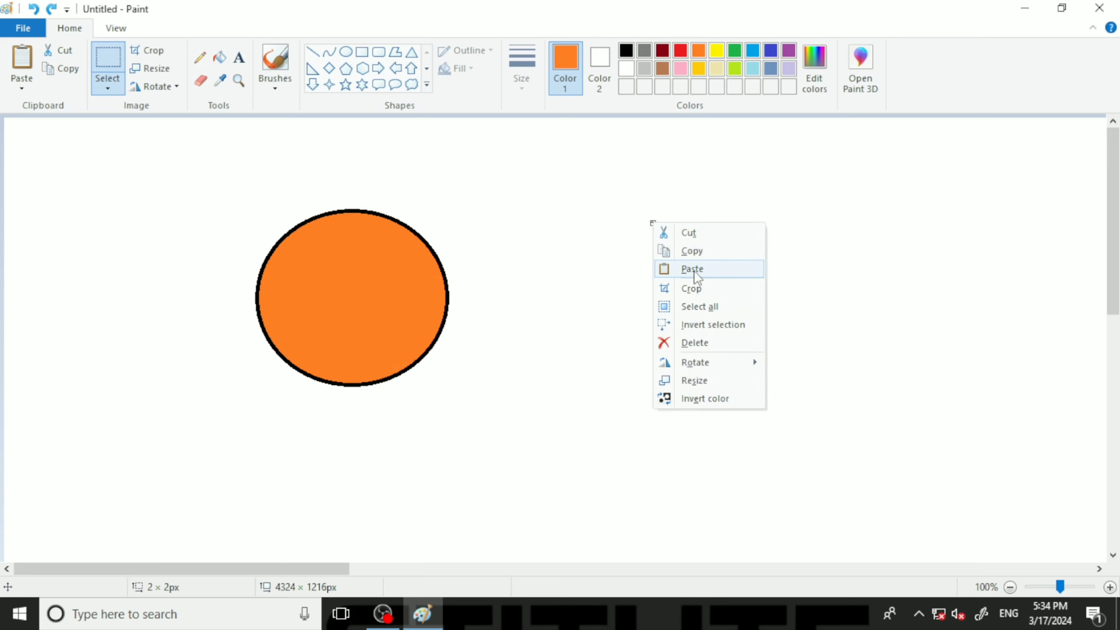
pyautogui.click(694, 271)
pyautogui.moveTo(175, 255); pyautogui.dragTo(702, 240)
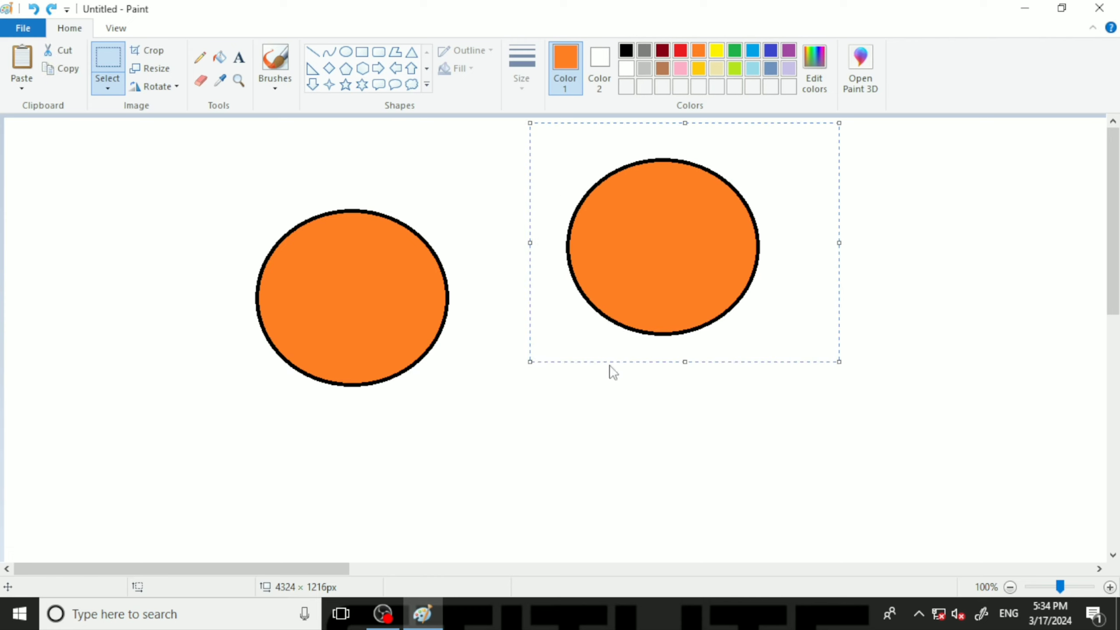
pyautogui.click(597, 449)
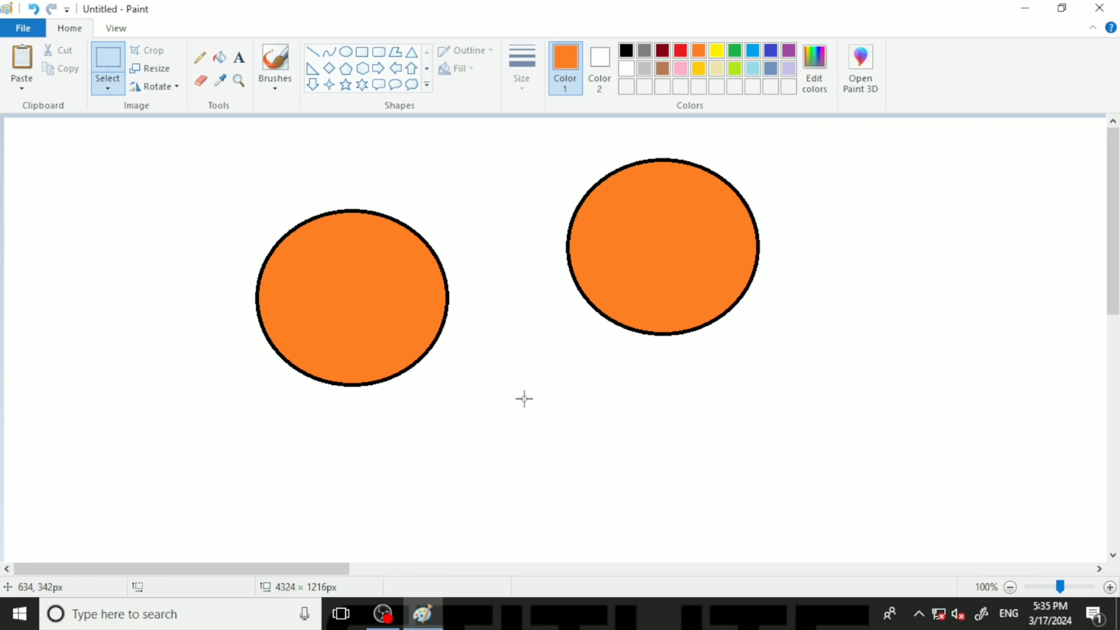
pyautogui.hotkey('ctrl', 'z')
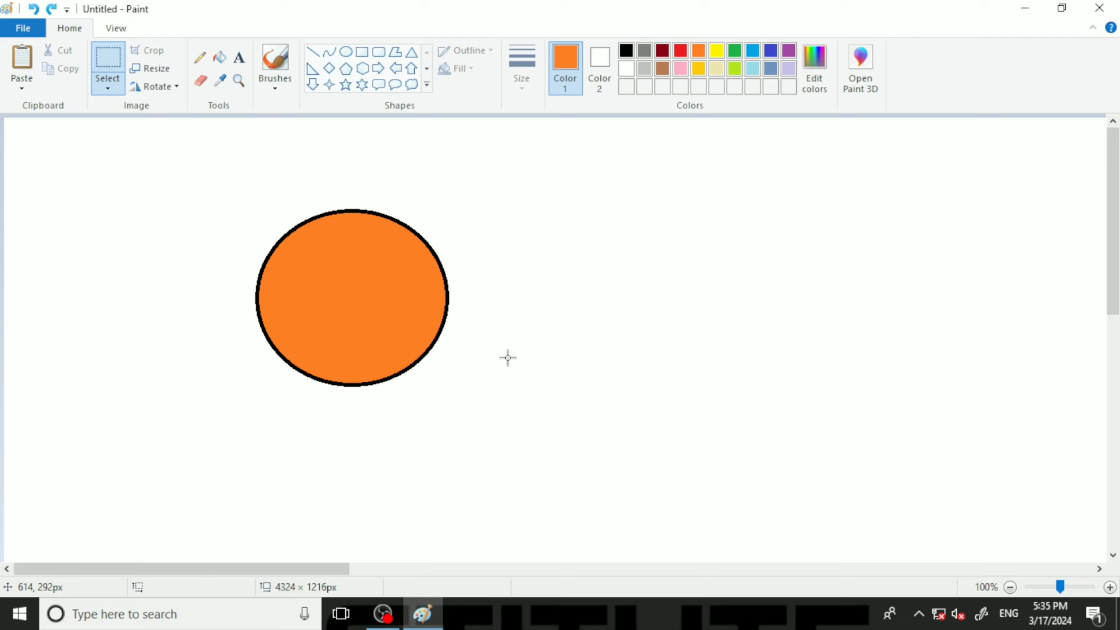
# Step: Cut a rectangular selection of about 336 × 328 px around the circle and paste it on the right side of the visible canvas
pyautogui.moveTo(234, 176); pyautogui.dragTo(510, 445)
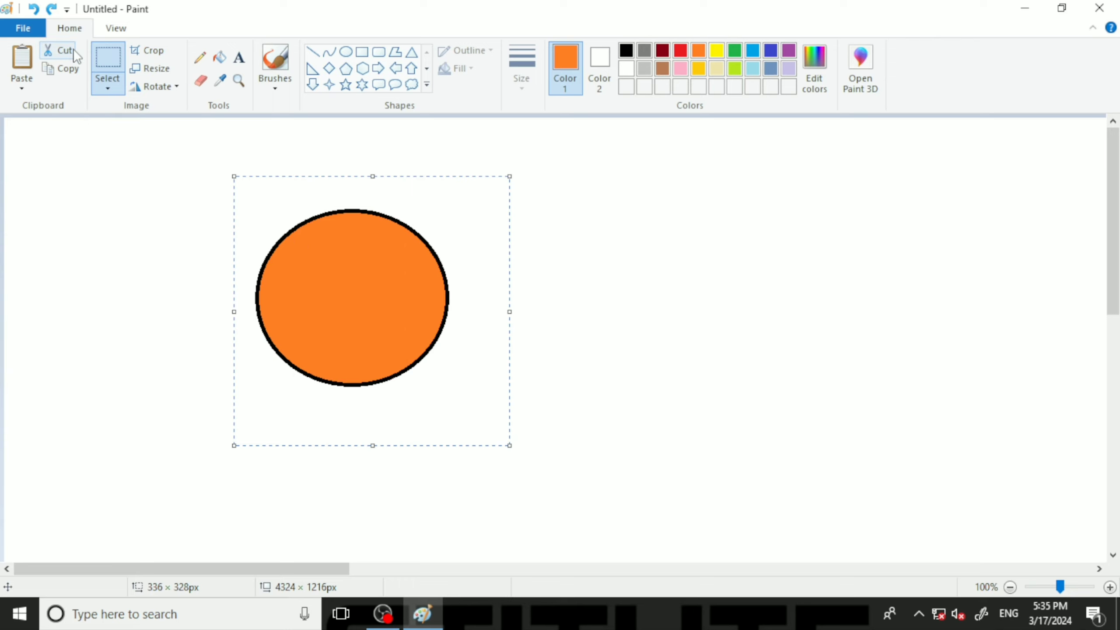
pyautogui.hotkey('ctrl', 'x')
pyautogui.rightClick(640, 194)
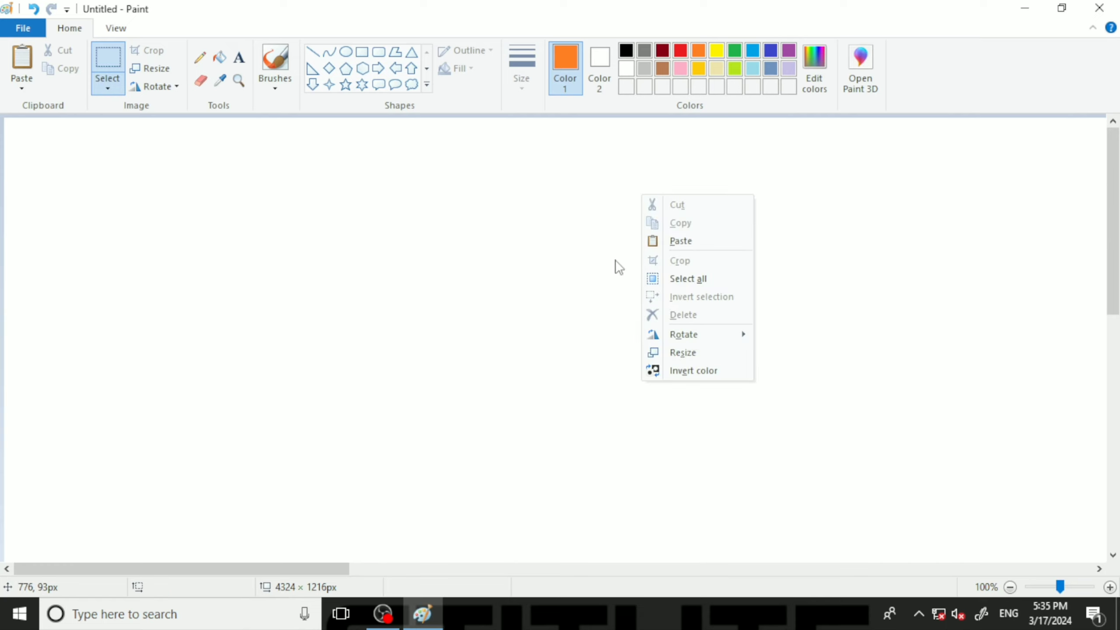
pyautogui.click(551, 273)
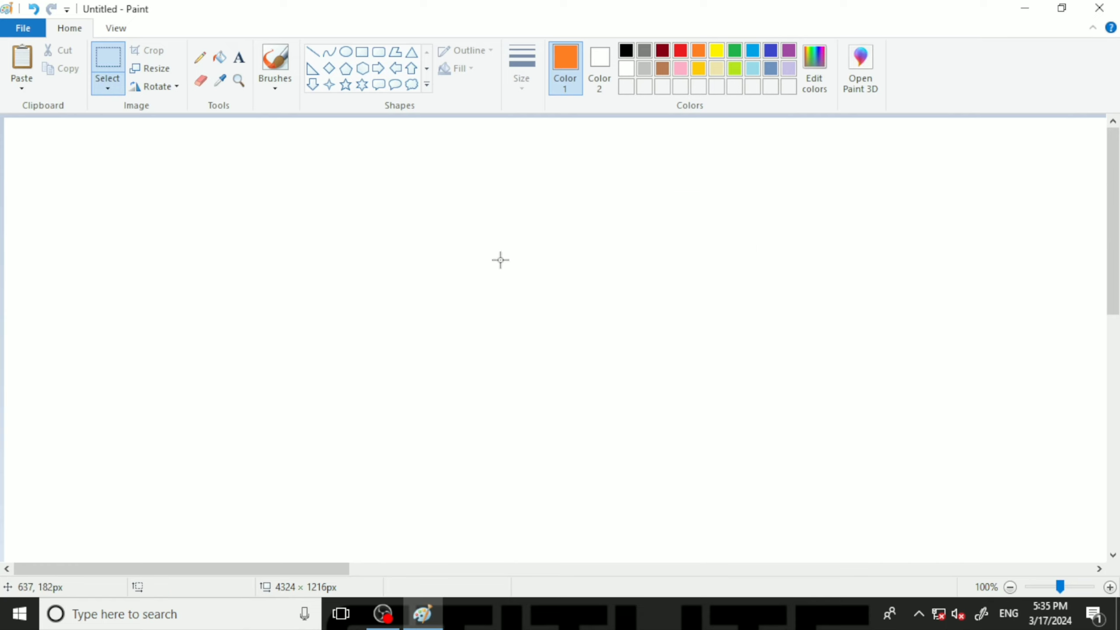
pyautogui.click(21, 59)
pyautogui.moveTo(127, 226); pyautogui.dragTo(800, 334)
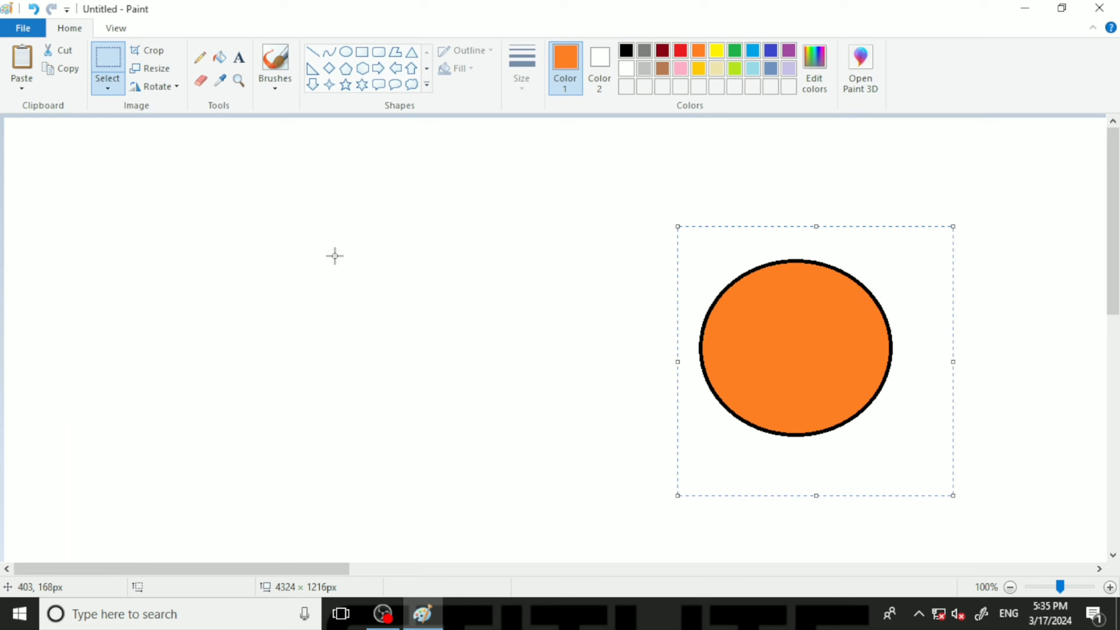
# Step: Enclose the moved circle in a rectangular selection of about 375 × 337 px and delete it
pyautogui.moveTo(335, 256); pyautogui.dragTo(331, 258)
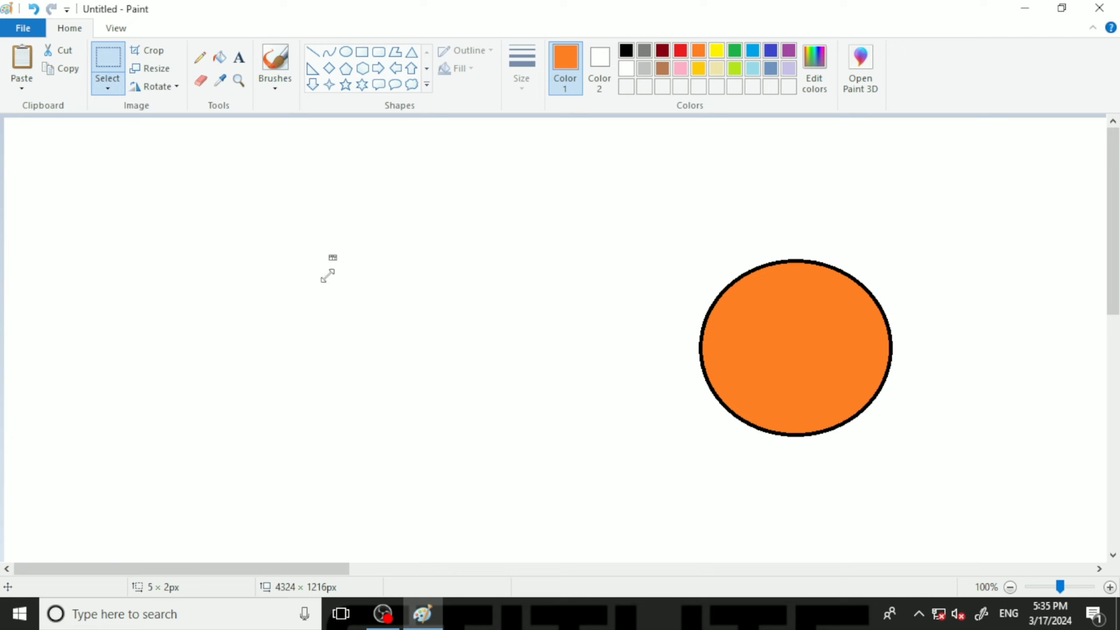
pyautogui.moveTo(244, 285); pyautogui.dragTo(245, 286)
pyautogui.click(526, 322)
pyautogui.moveTo(612, 214); pyautogui.dragTo(919, 490)
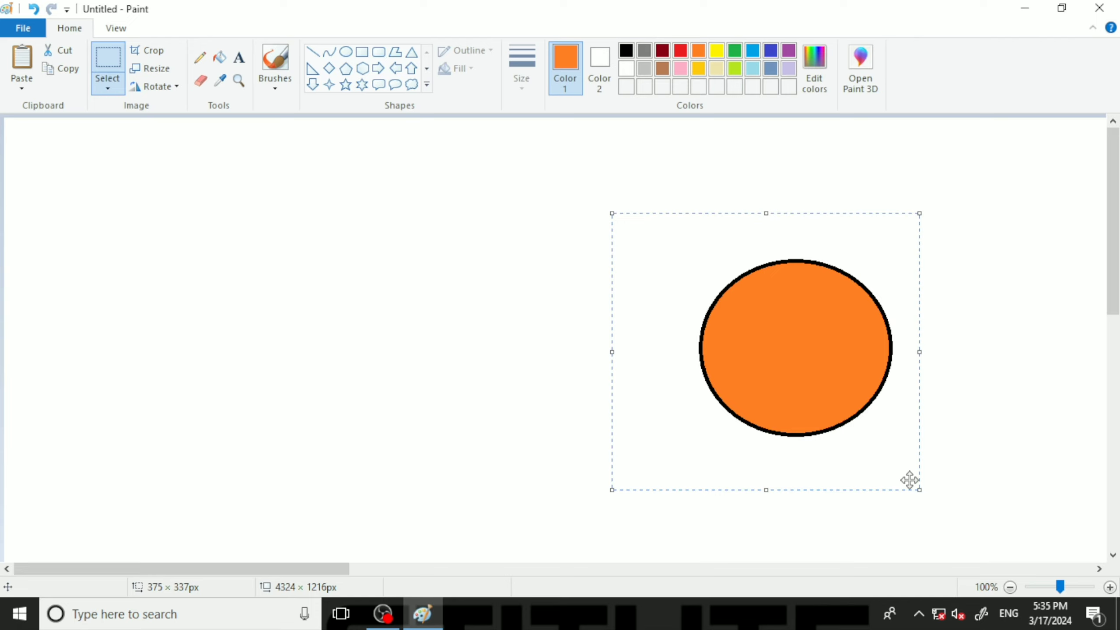
pyautogui.press('Delete')
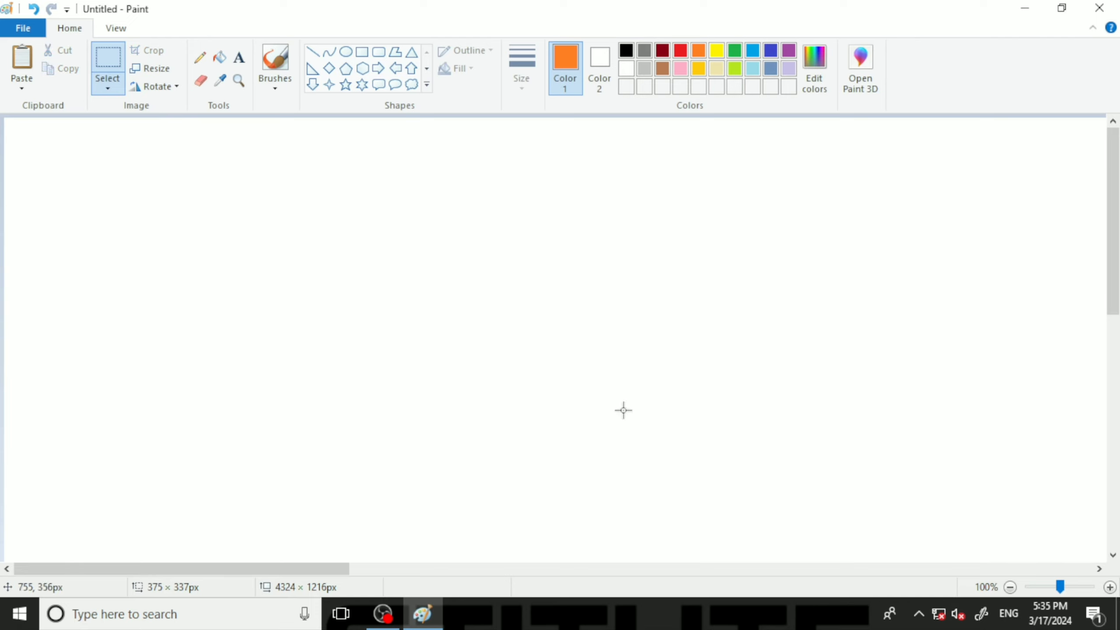
# Step: Paste the circle in the canvas's upper-left corner and place a second pasted copy to its right
pyautogui.click(340, 305)
pyautogui.hotkey('ctrl', 'v')
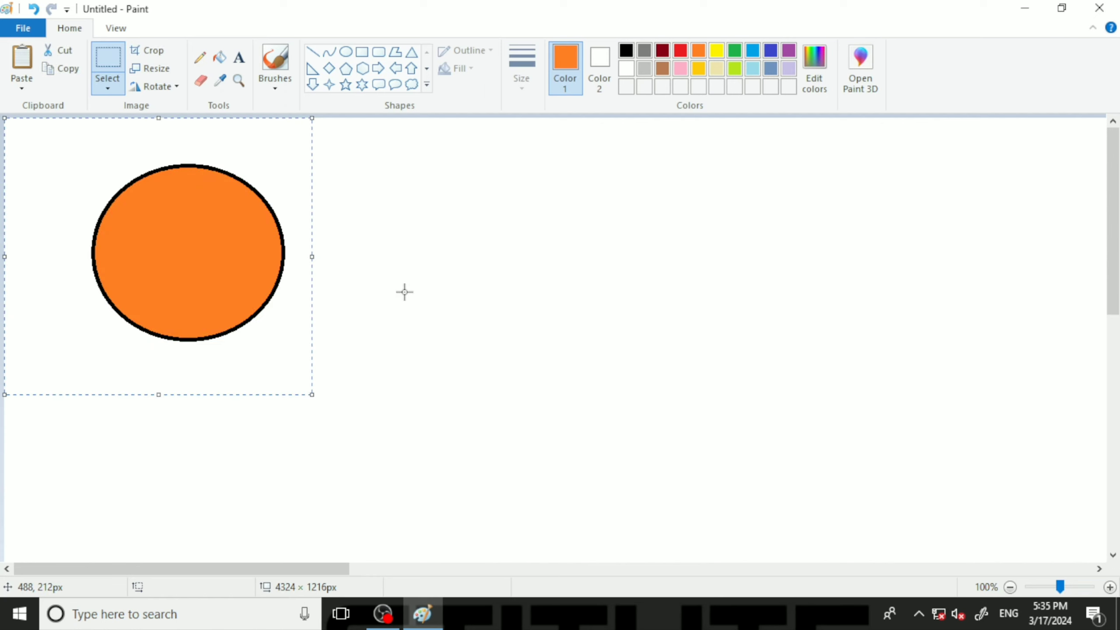
pyautogui.click(365, 288)
pyautogui.rightClick(396, 204)
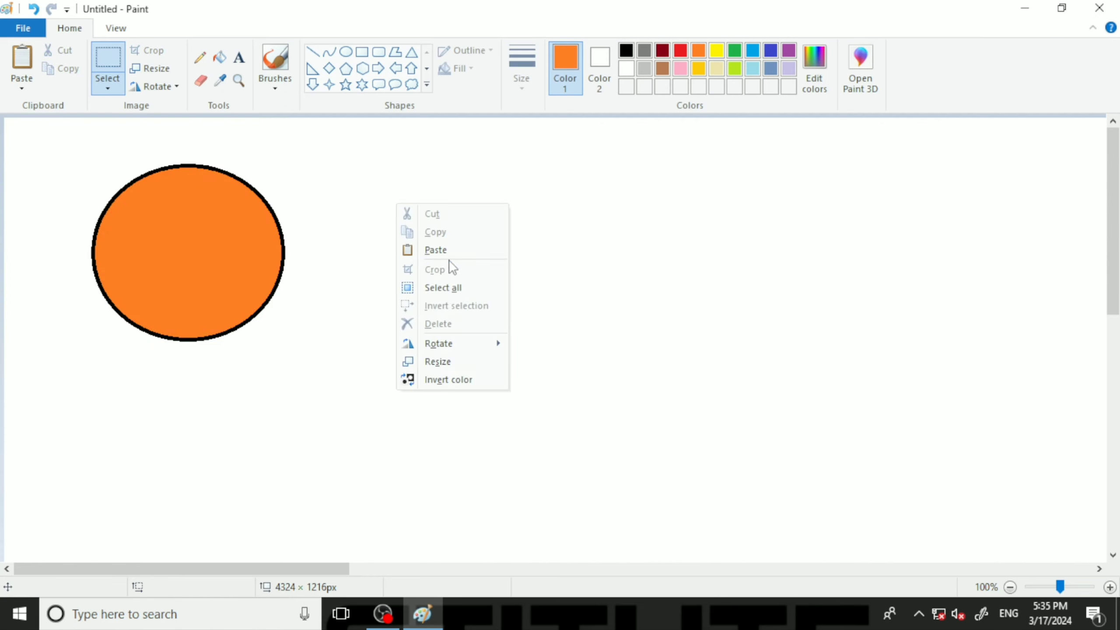
pyautogui.click(436, 249)
pyautogui.moveTo(208, 241); pyautogui.dragTo(571, 267)
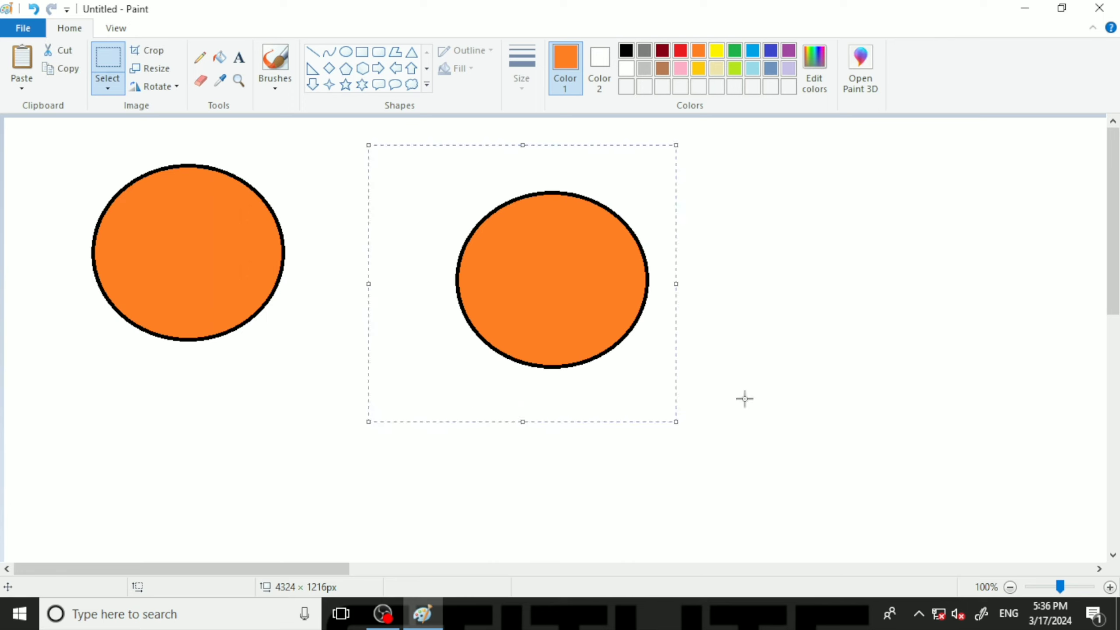
pyautogui.click(846, 337)
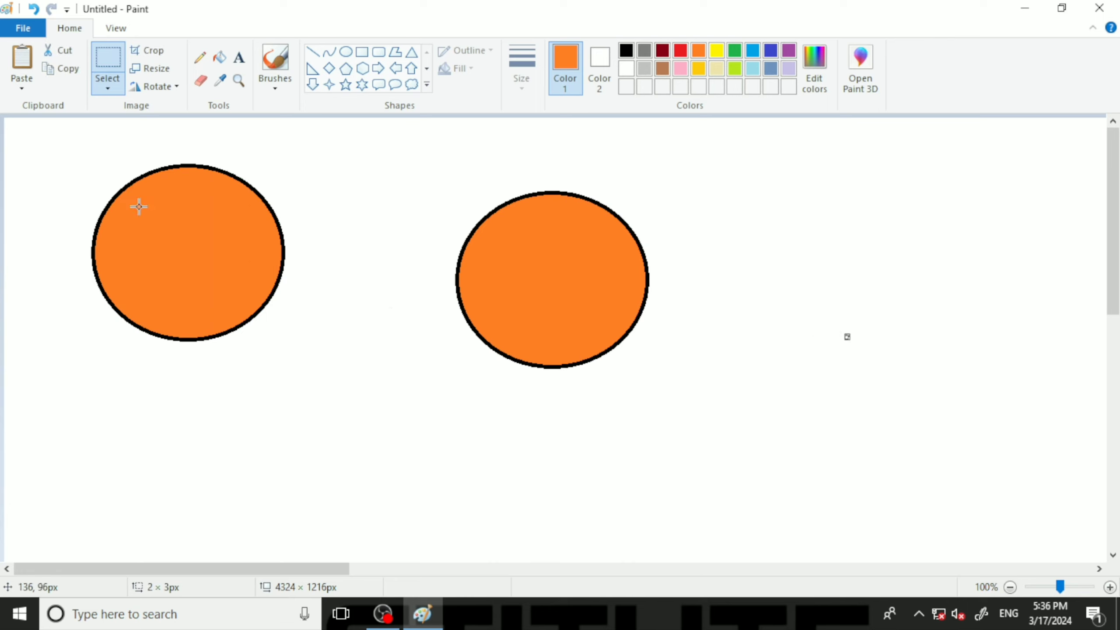
# Step: Undo both circle pastes to leave the canvas blank
pyautogui.click(403, 311)
pyautogui.hotkey('ctrl', 'z')
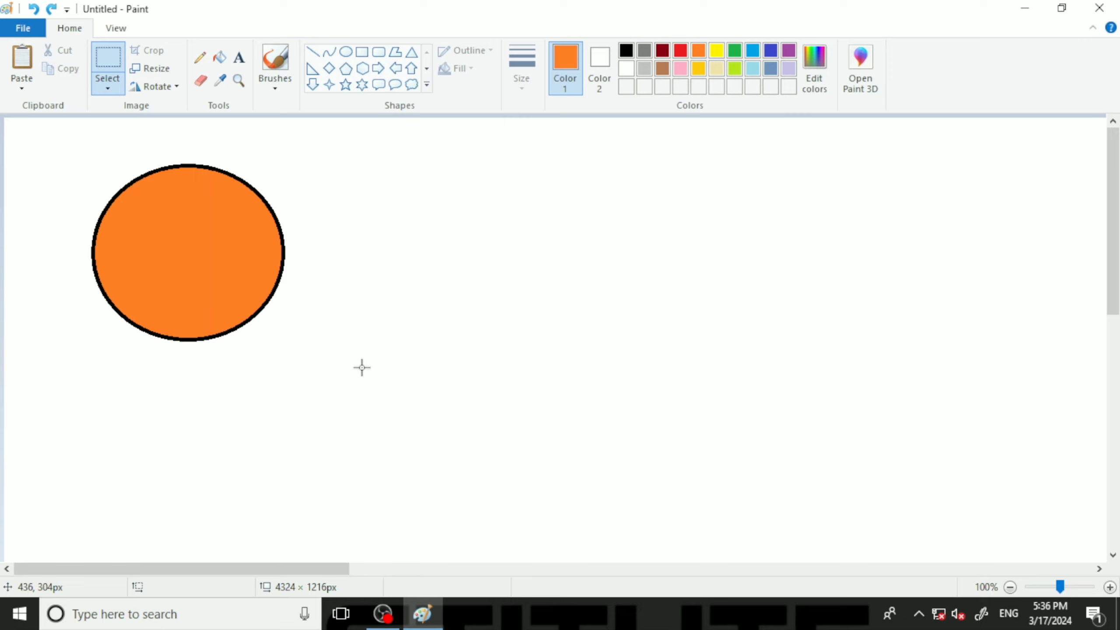
pyautogui.hotkey('ctrl', 'z')
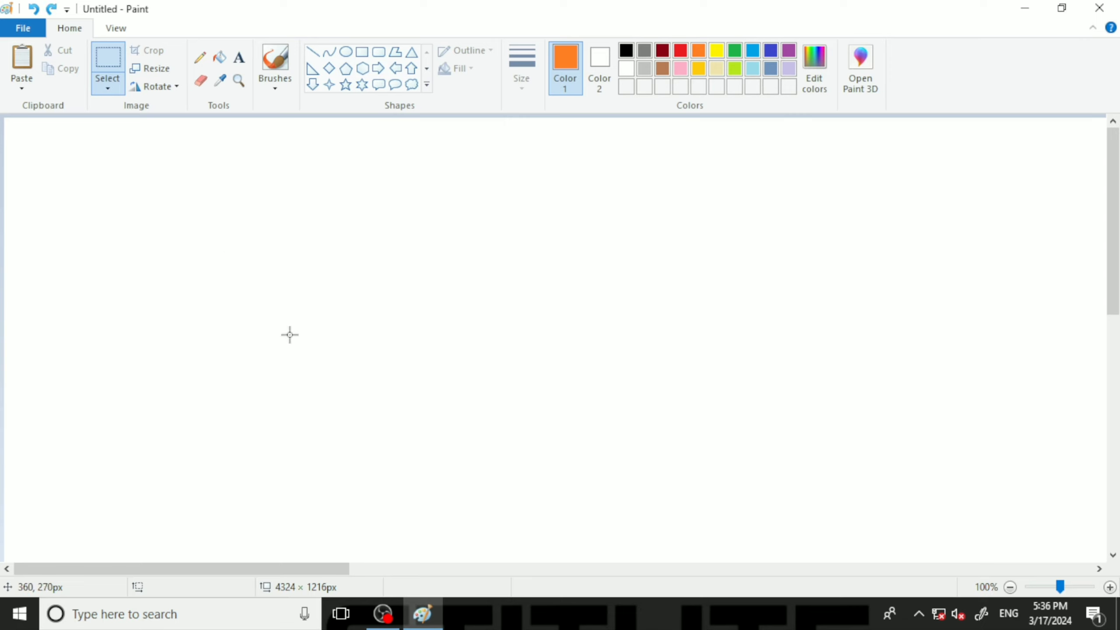
# Step: Paste the picture file 3122 from the Camera Roll folder near the canvas's upper-left area and delete it
pyautogui.click(20, 90)
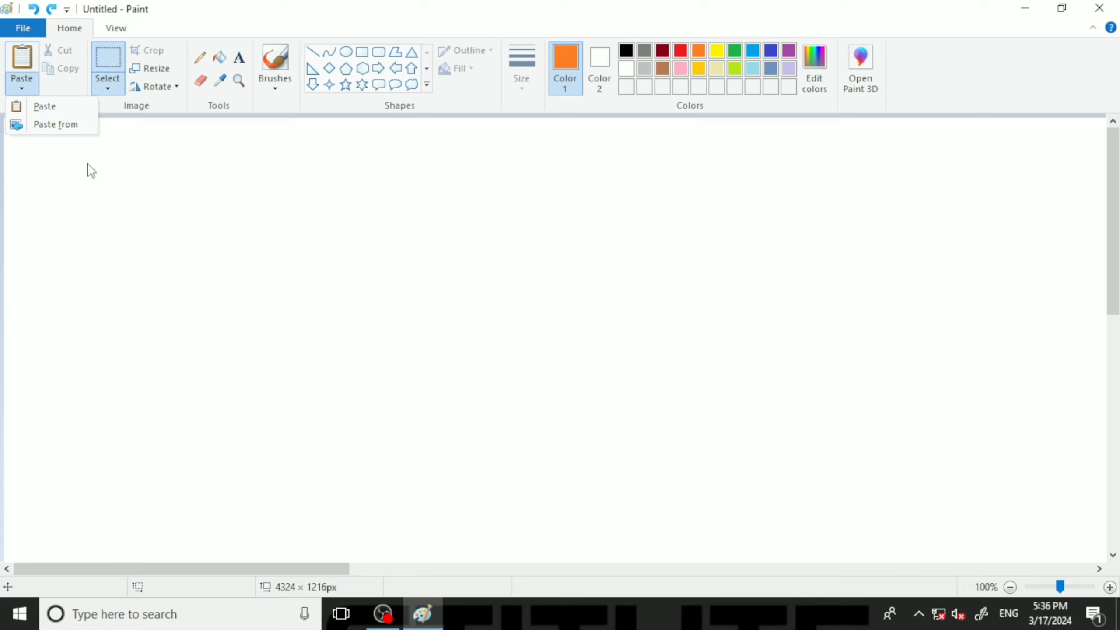
pyautogui.click(66, 126)
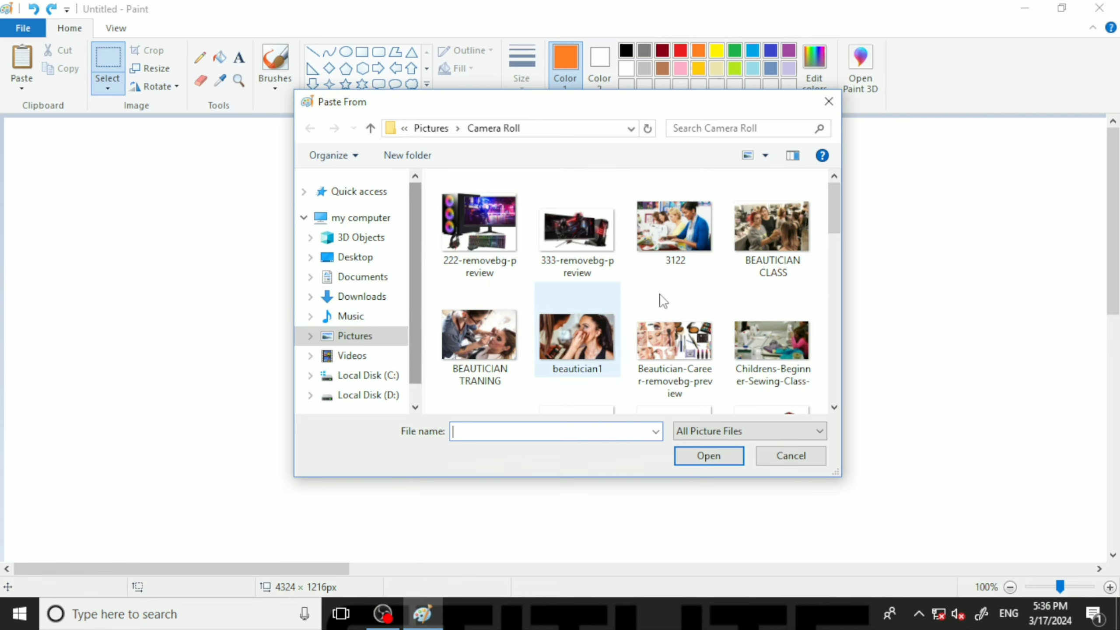
pyautogui.click(674, 234)
pyautogui.click(707, 456)
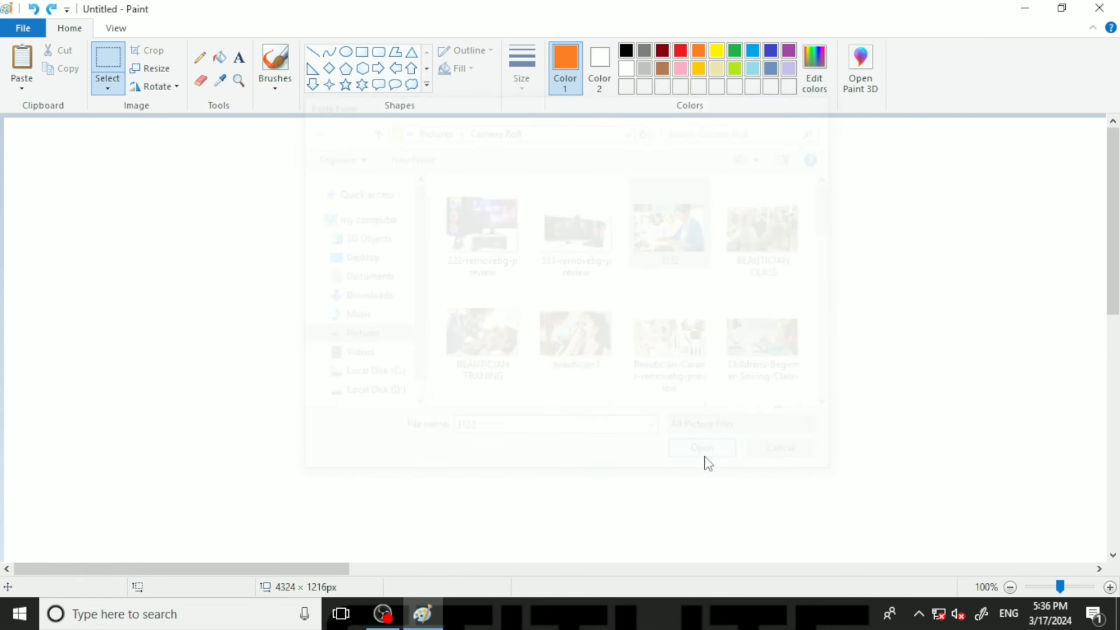
pyautogui.moveTo(693, 368); pyautogui.dragTo(563, 330)
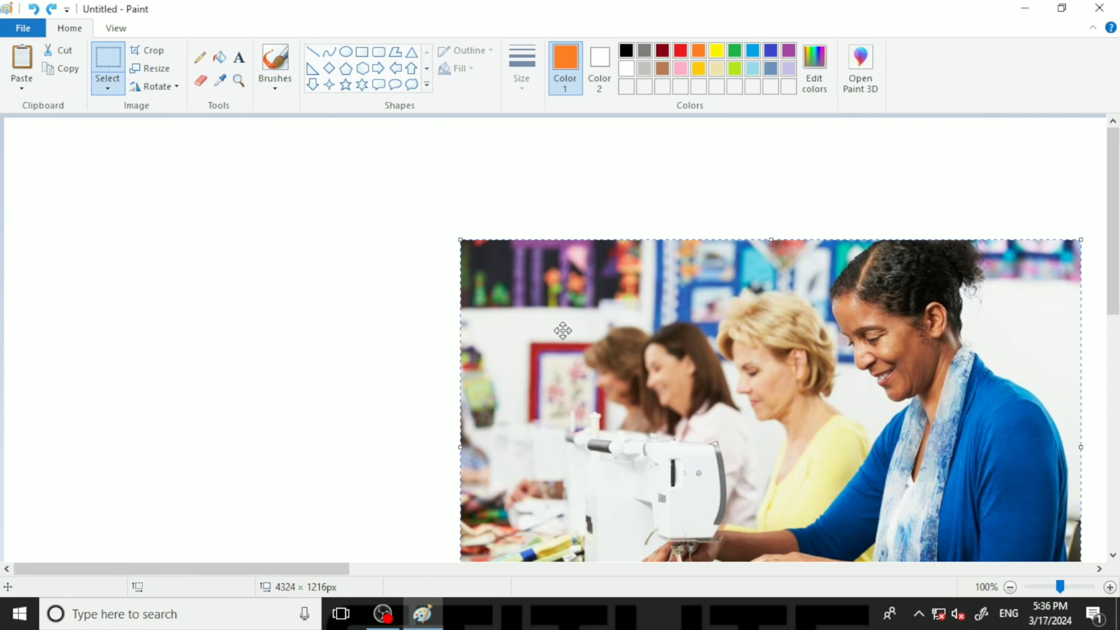
pyautogui.moveTo(725, 388); pyautogui.dragTo(400, 282)
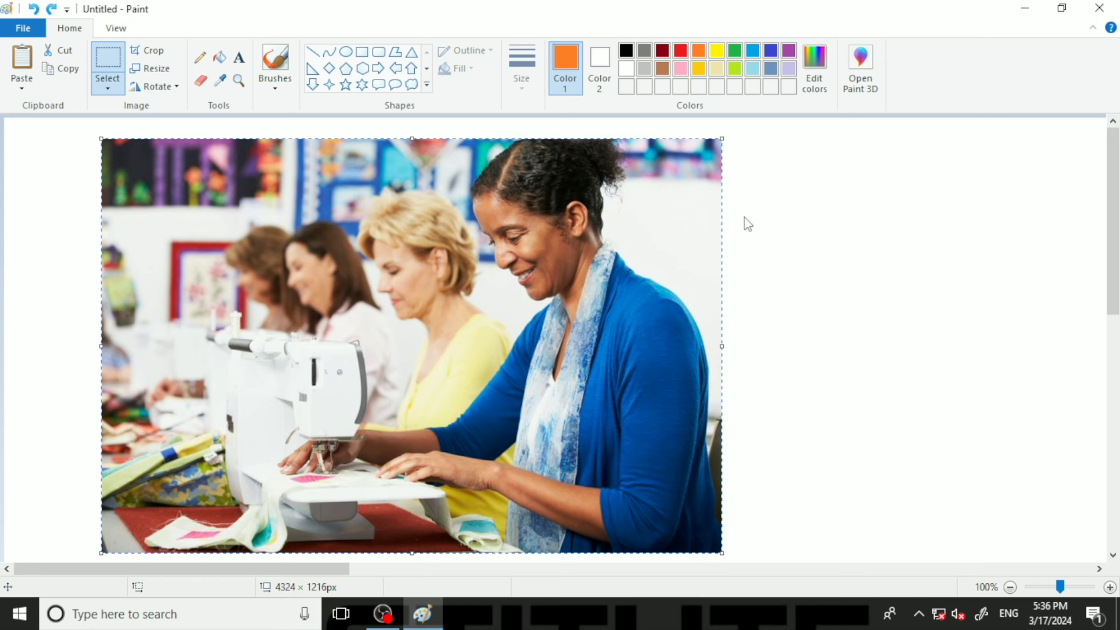
pyautogui.press('Delete')
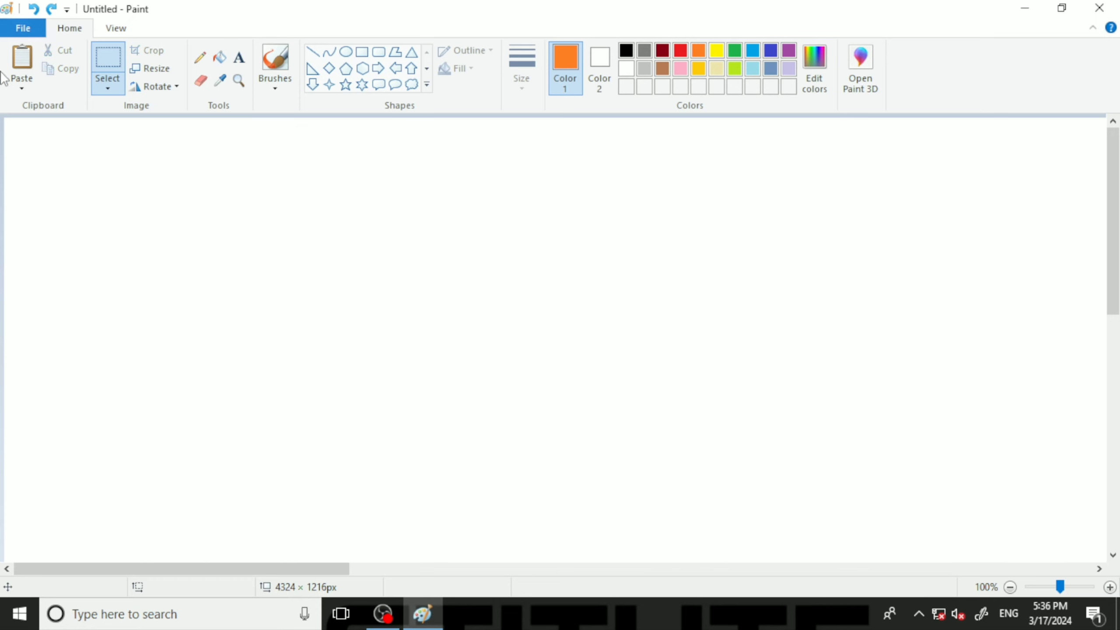
pyautogui.click(22, 89)
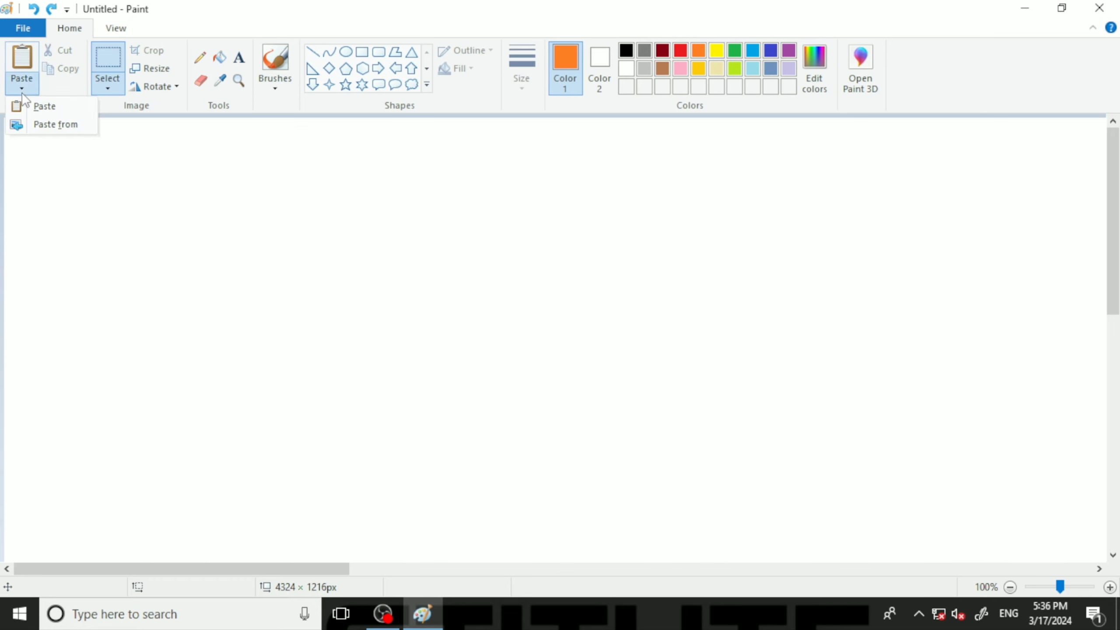
pyautogui.click(89, 168)
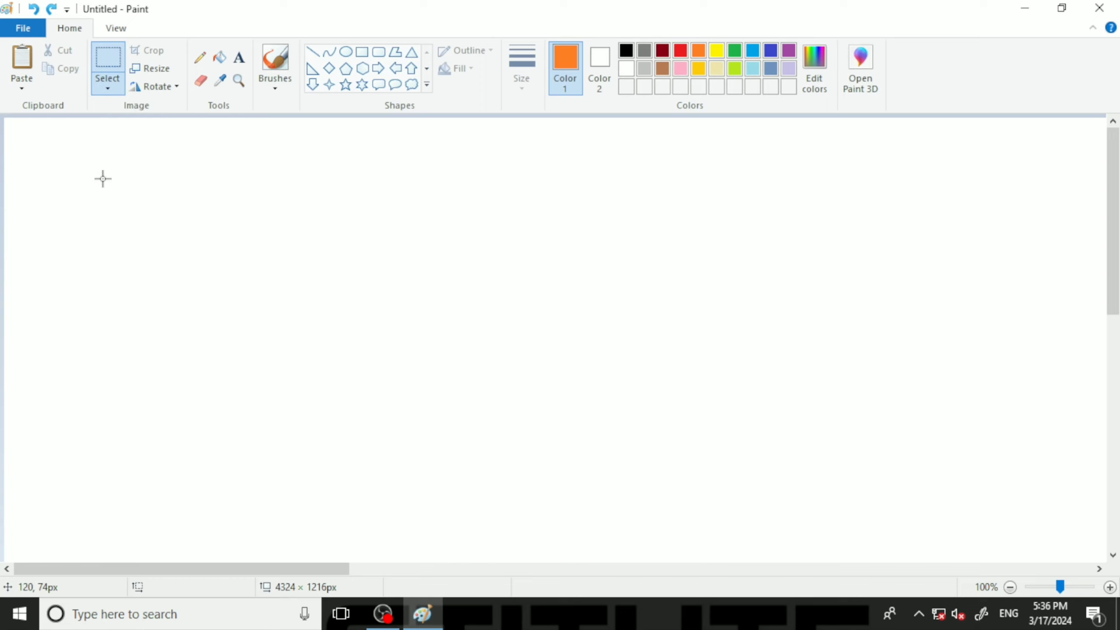
pyautogui.click(118, 31)
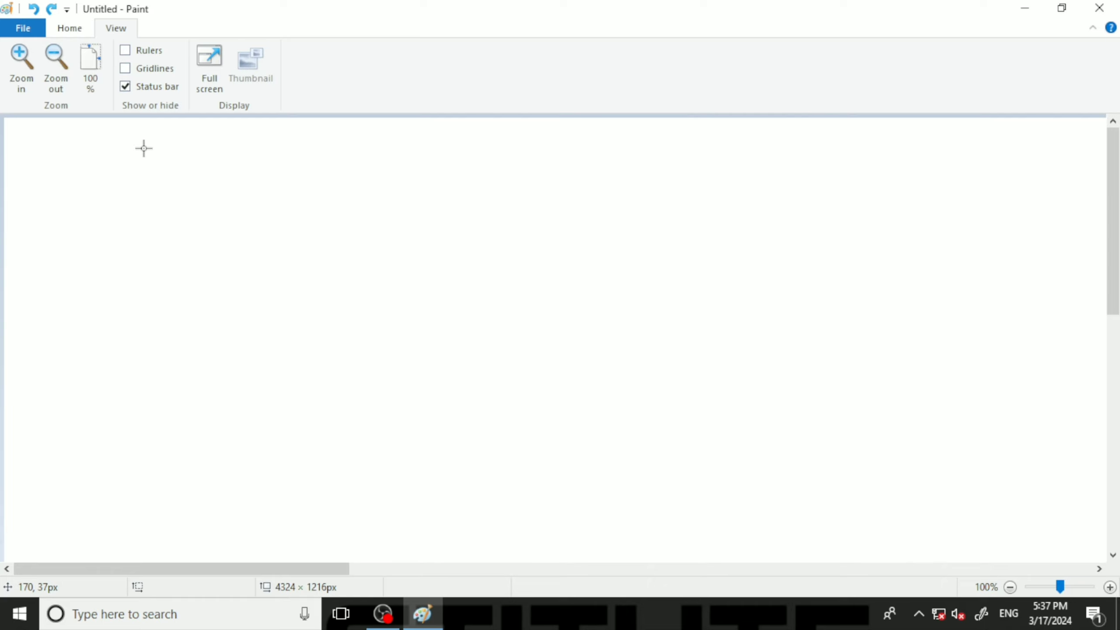
pyautogui.click(83, 30)
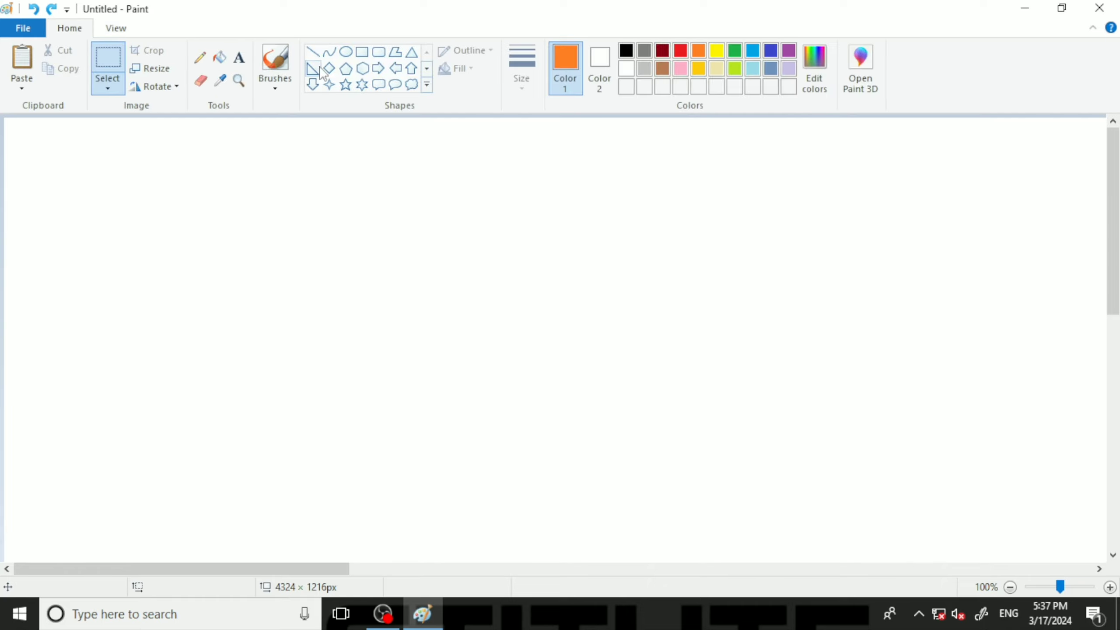
# Step: Draw a black-outlined triangle about 250 × 210 px in the left half of the visible canvas
pyautogui.click(346, 52)
pyautogui.click(626, 51)
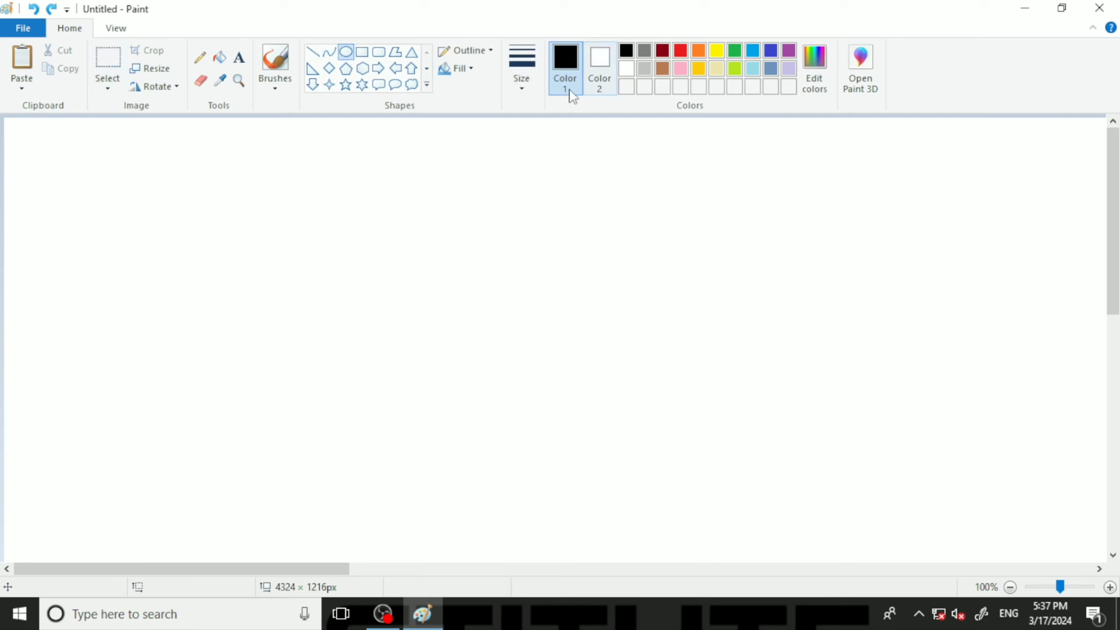
pyautogui.click(411, 52)
pyautogui.moveTo(284, 225); pyautogui.dragTo(492, 396)
pyautogui.click(718, 301)
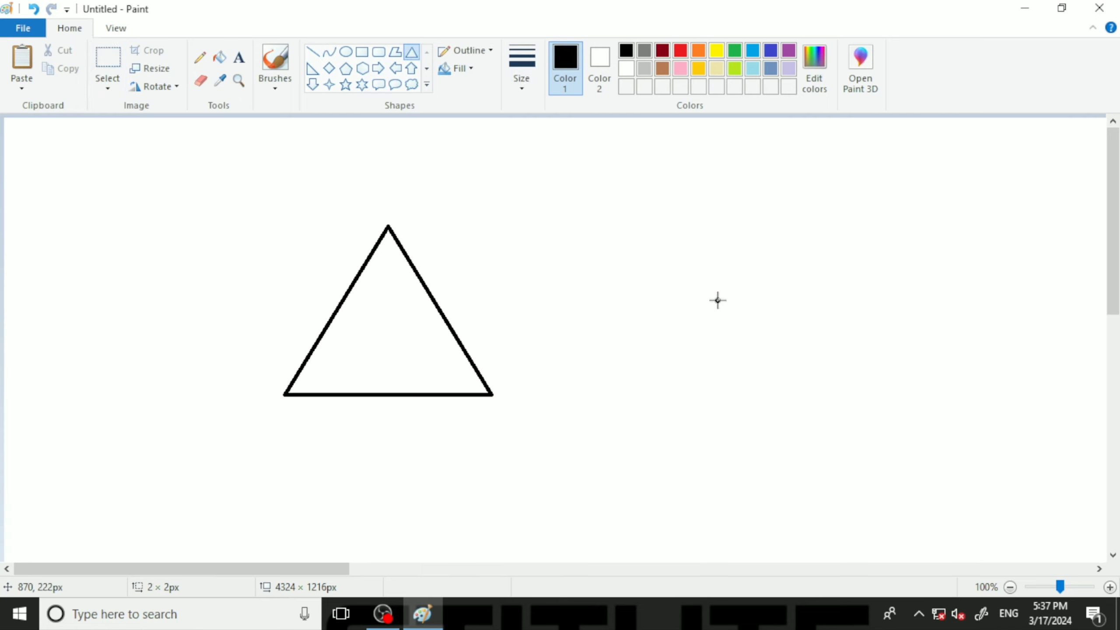
# Step: Fill the triangle with red
pyautogui.click(219, 57)
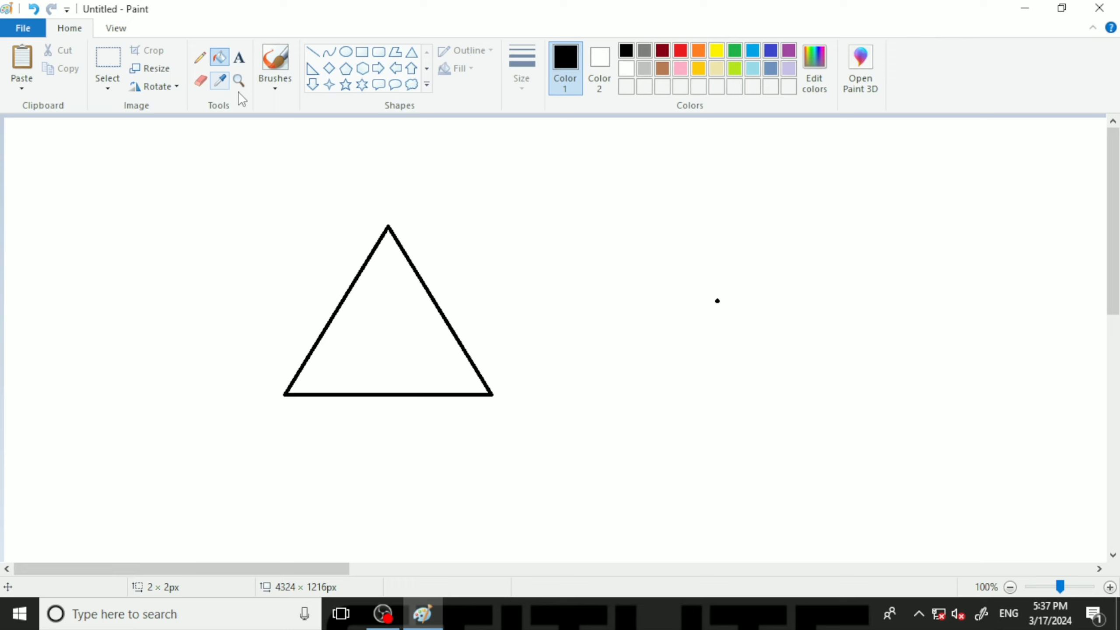
pyautogui.click(679, 51)
pyautogui.click(375, 327)
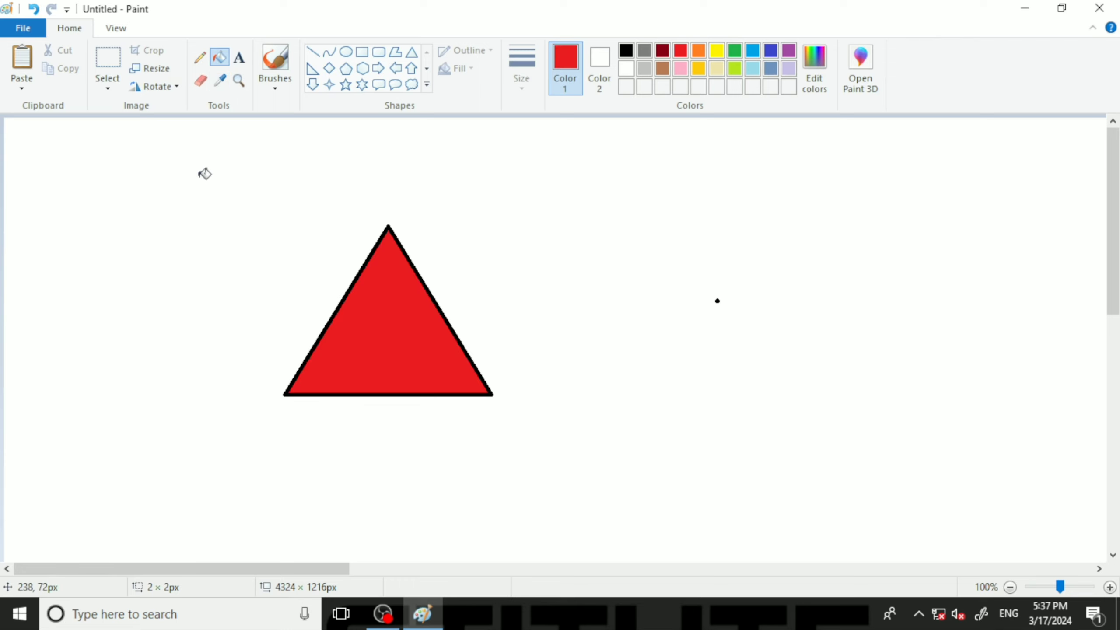
# Step: Zoom the picture in to 200% and out to 12.5% to compare the magnifications
pyautogui.click(118, 29)
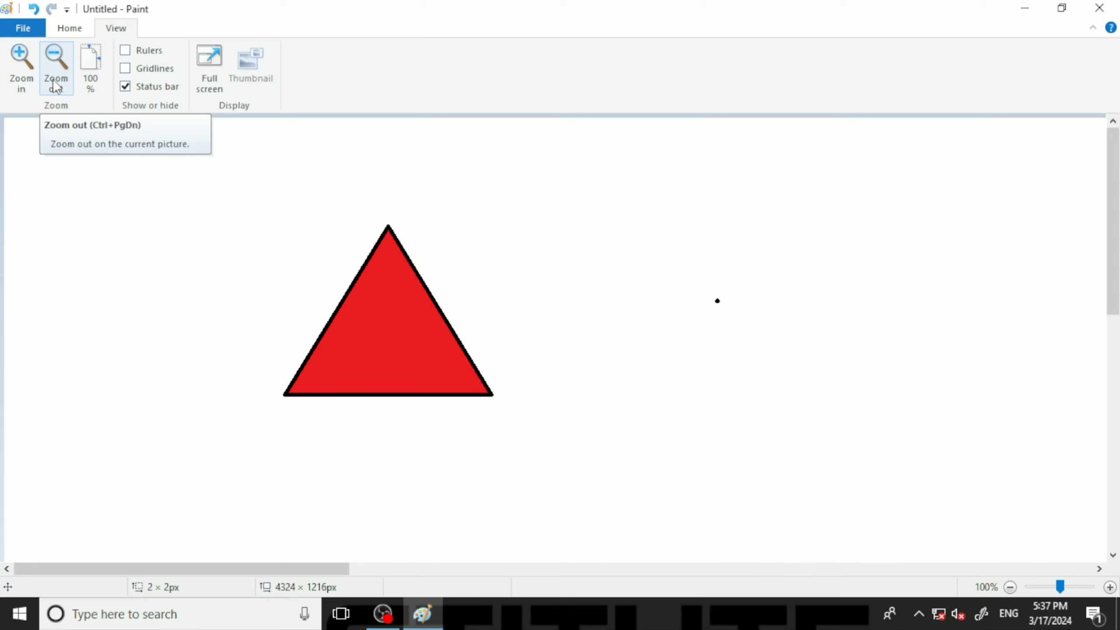
pyautogui.click(20, 69)
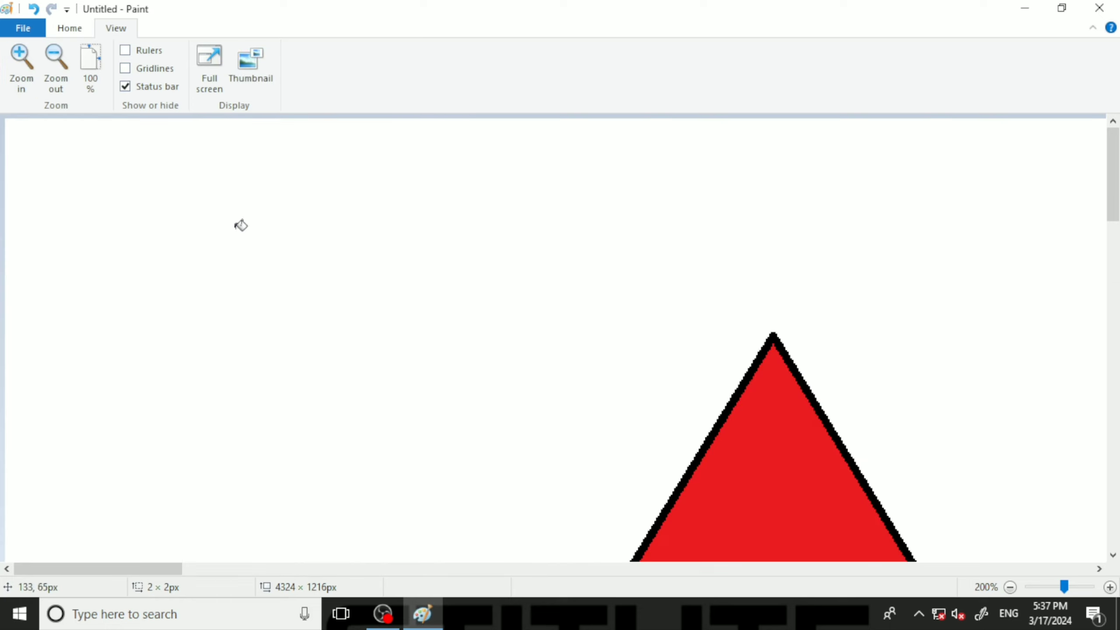
pyautogui.click(56, 69)
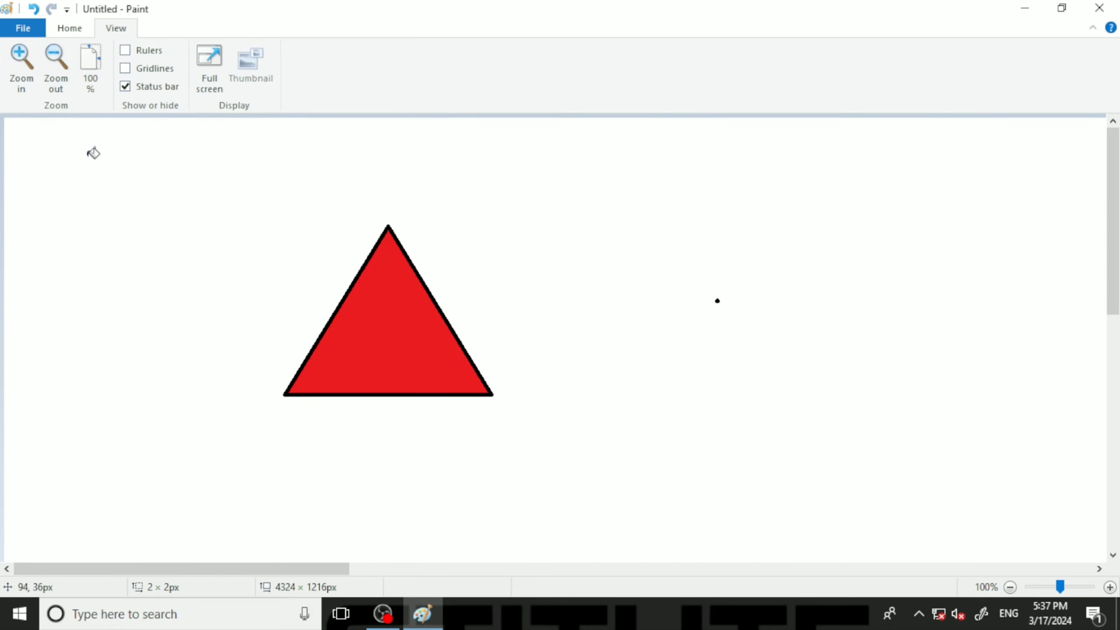
pyautogui.click(56, 70)
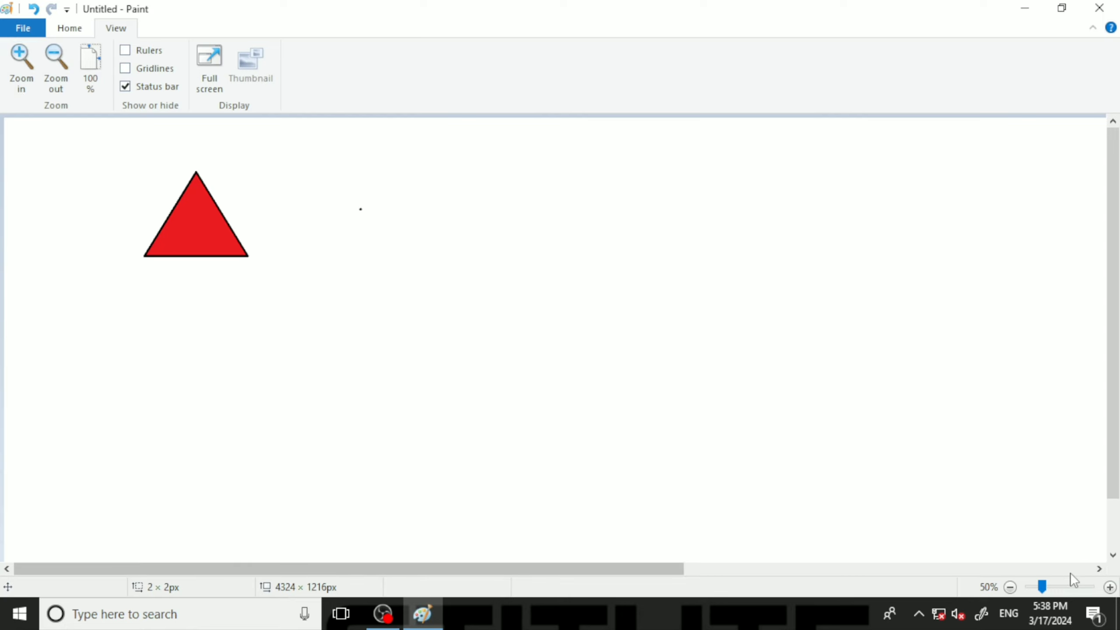
pyautogui.click(1010, 588)
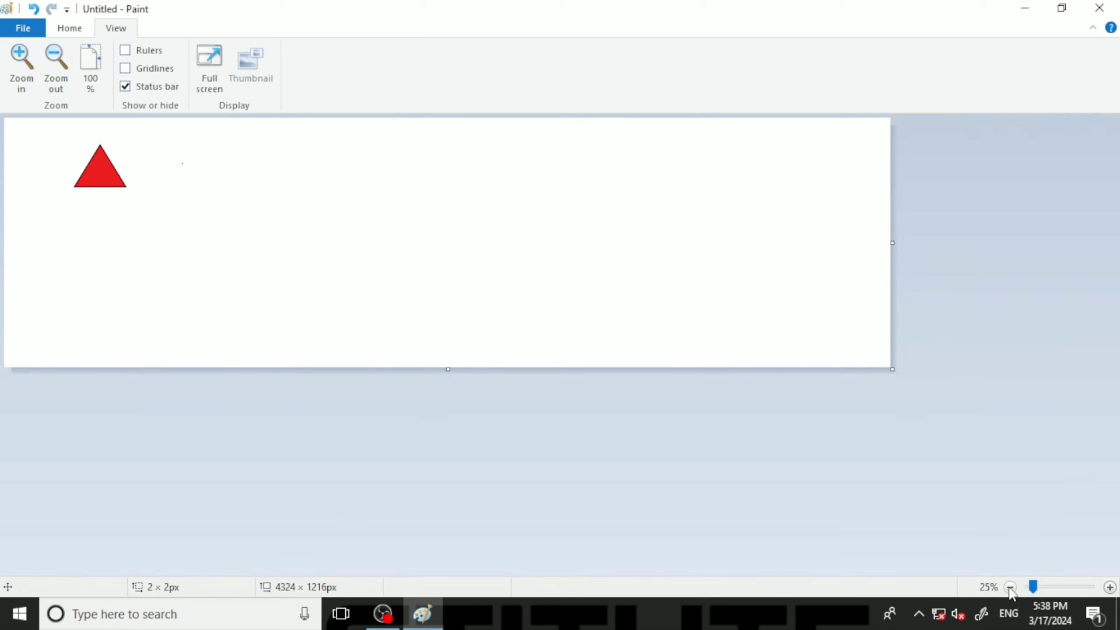
pyautogui.click(1011, 587)
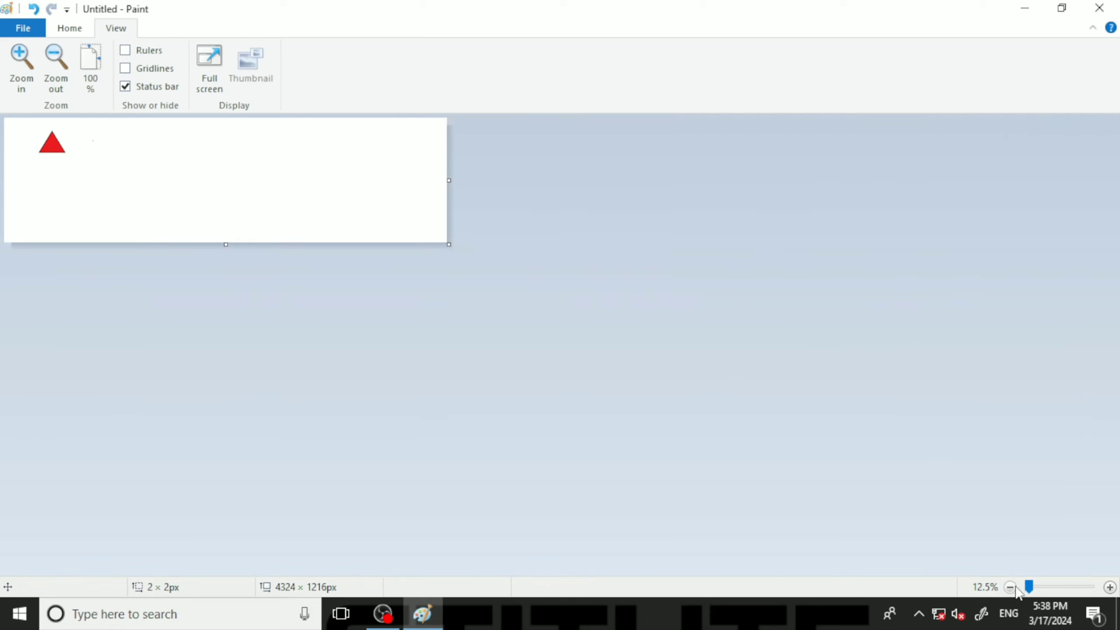
# Step: Zoom the picture back in to 100%, out to 25%, and restore the 100% view
pyautogui.click(1110, 588)
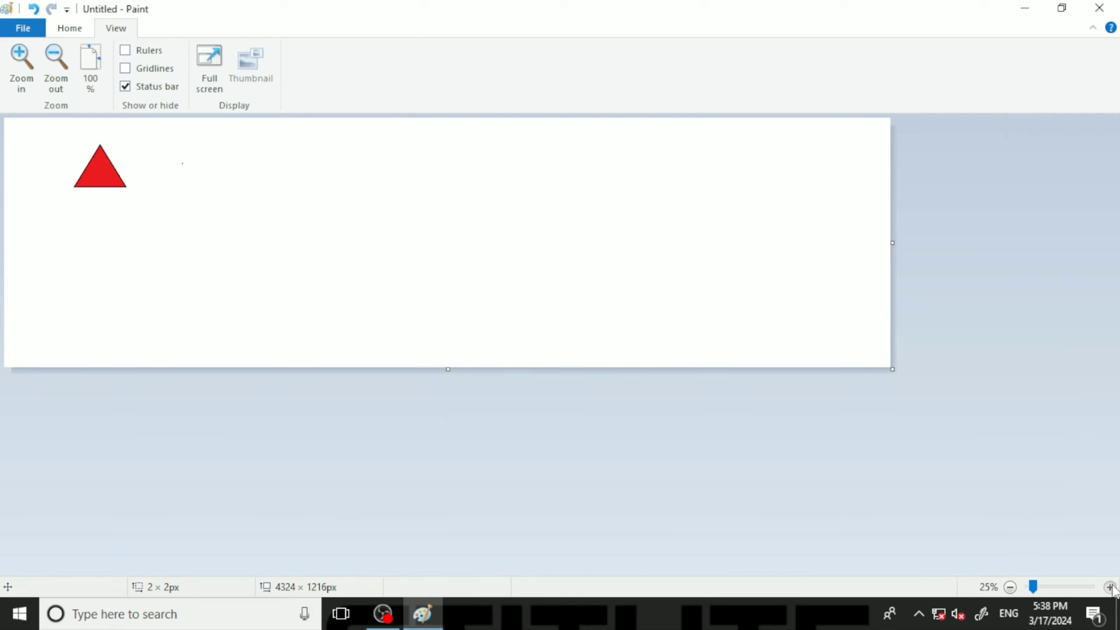
pyautogui.click(1110, 587)
pyautogui.click(1110, 588)
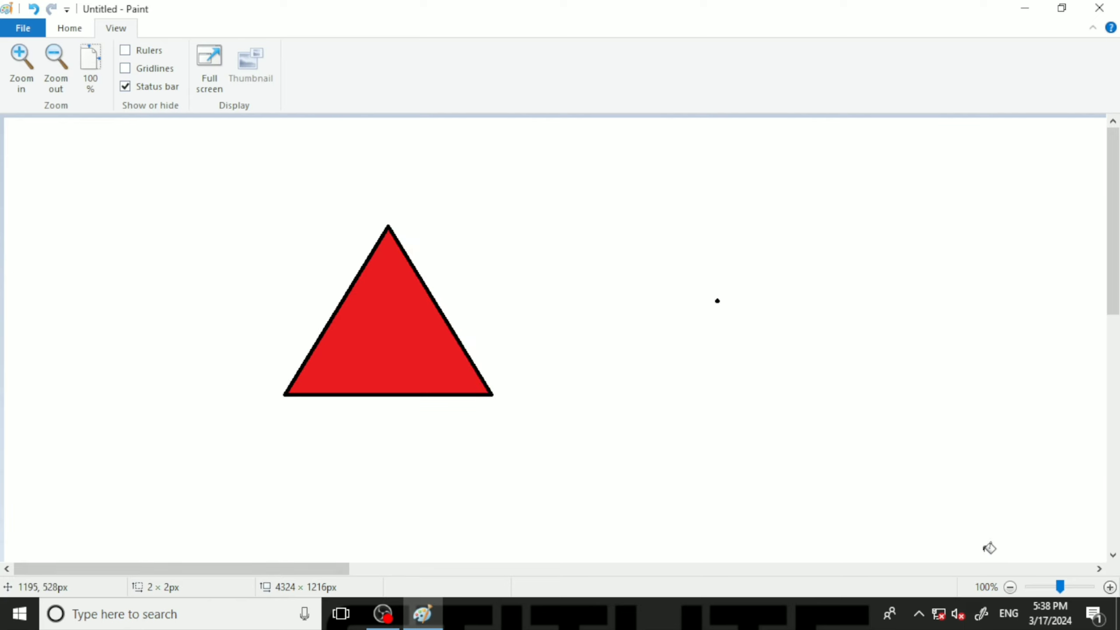
pyautogui.click(1011, 588)
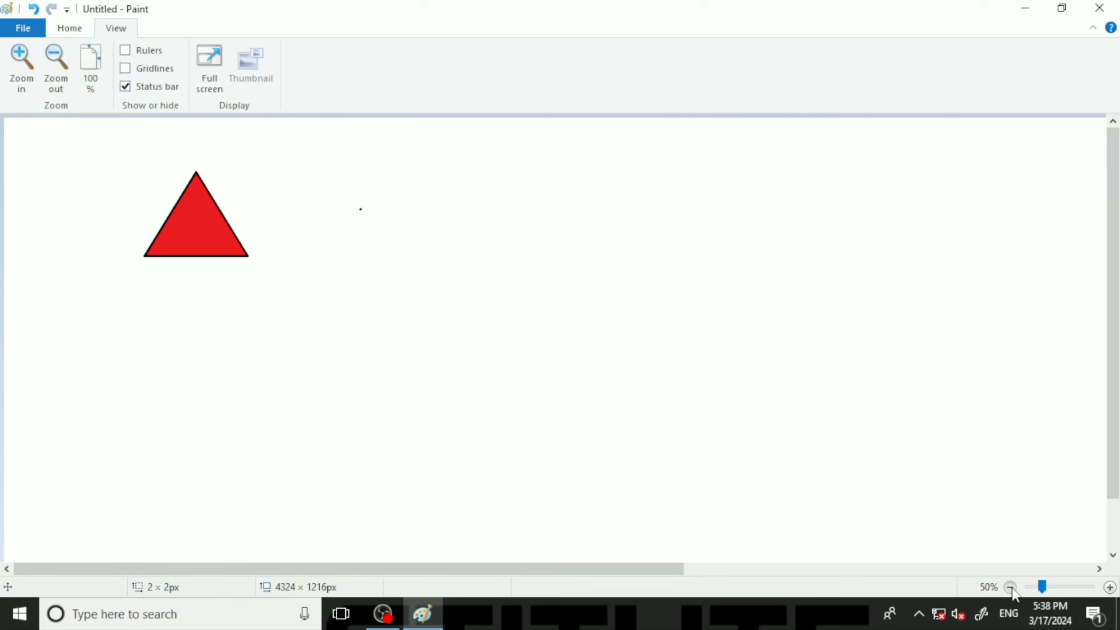
pyautogui.click(1010, 587)
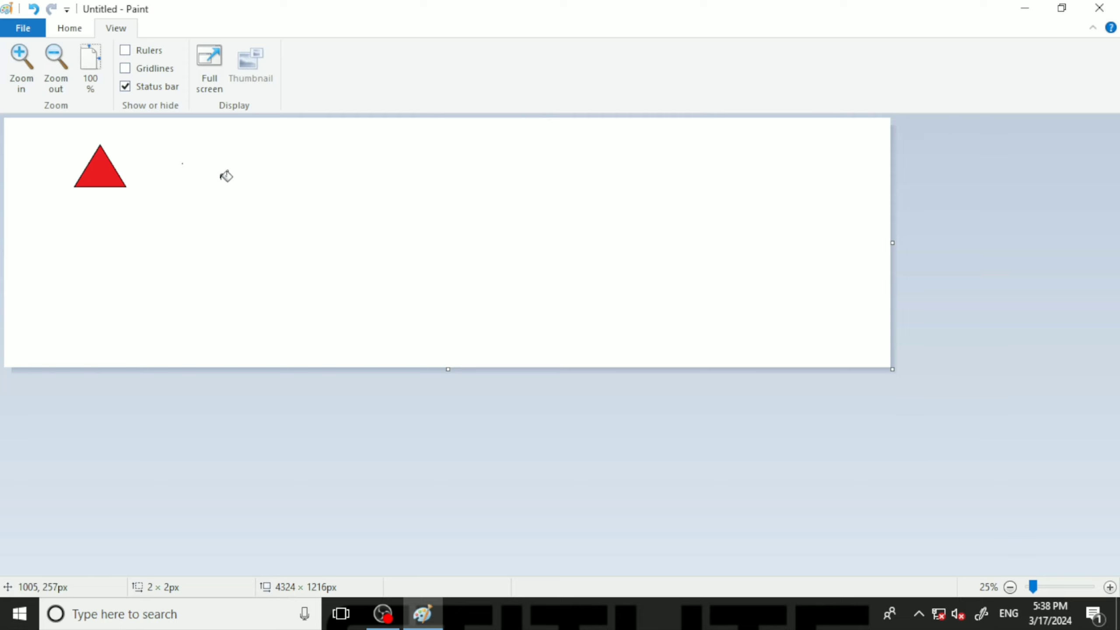
pyautogui.click(90, 79)
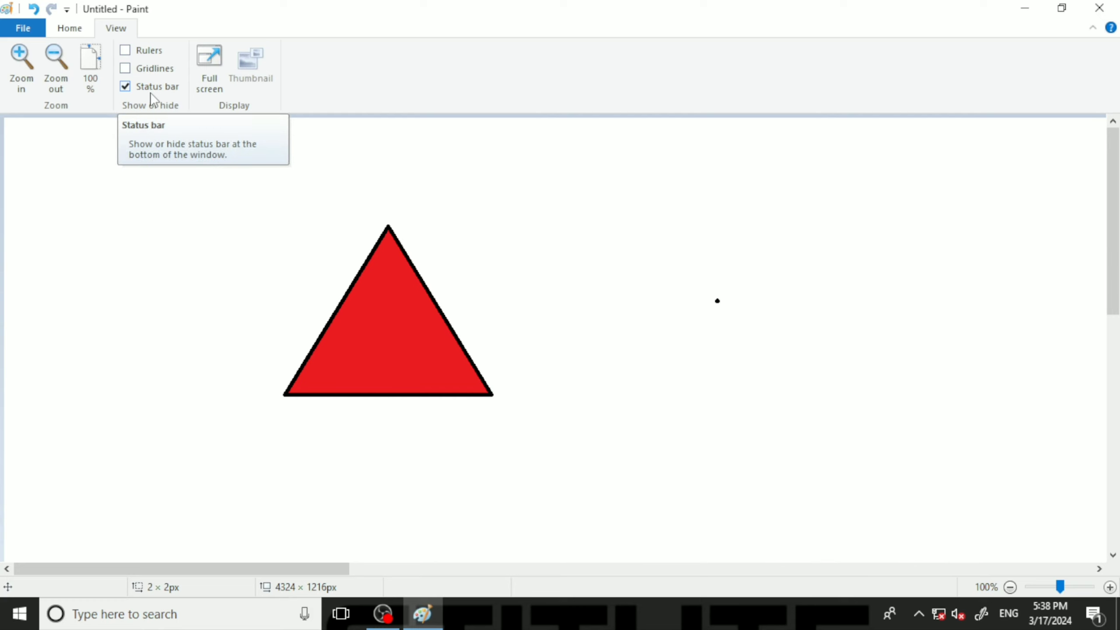
# Step: Show and hide the rulers, and do the same with the gridlines
pyautogui.click(126, 50)
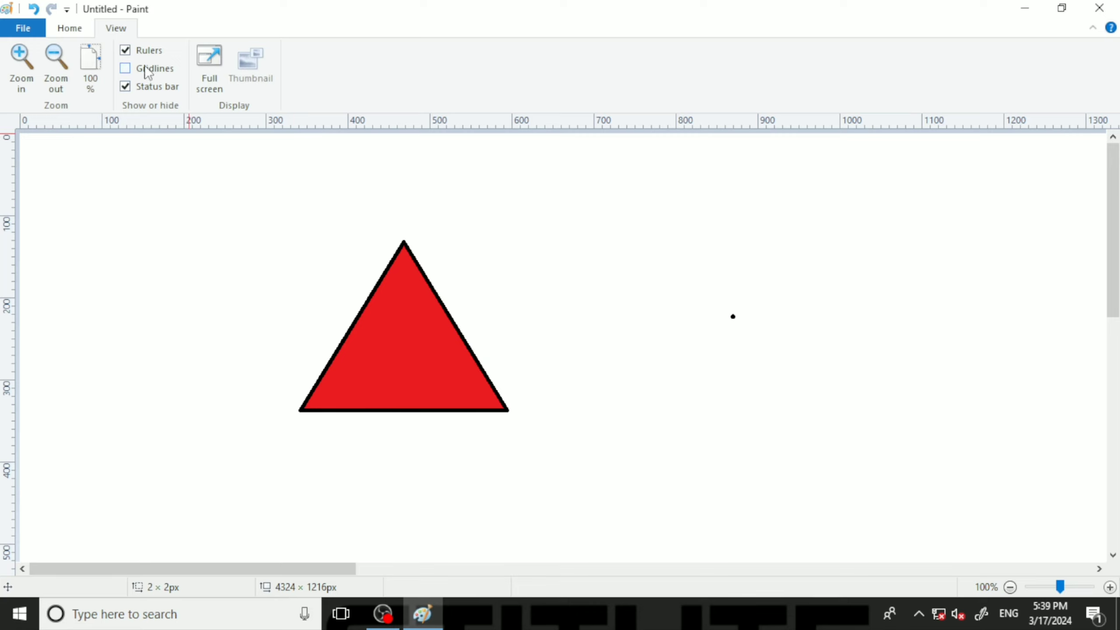
pyautogui.click(144, 52)
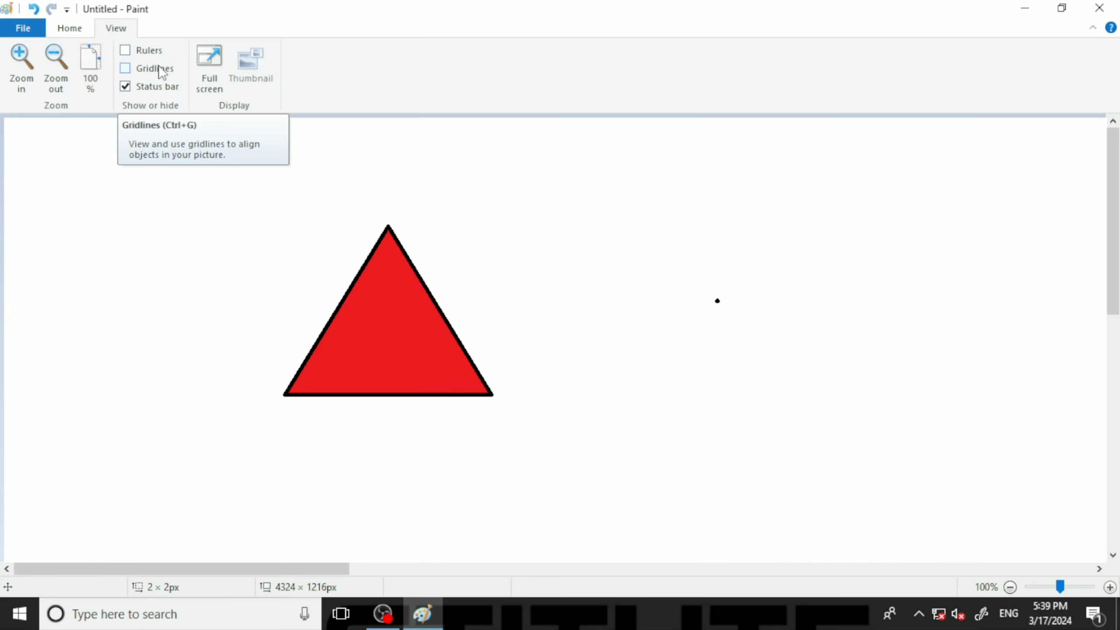
pyautogui.click(125, 68)
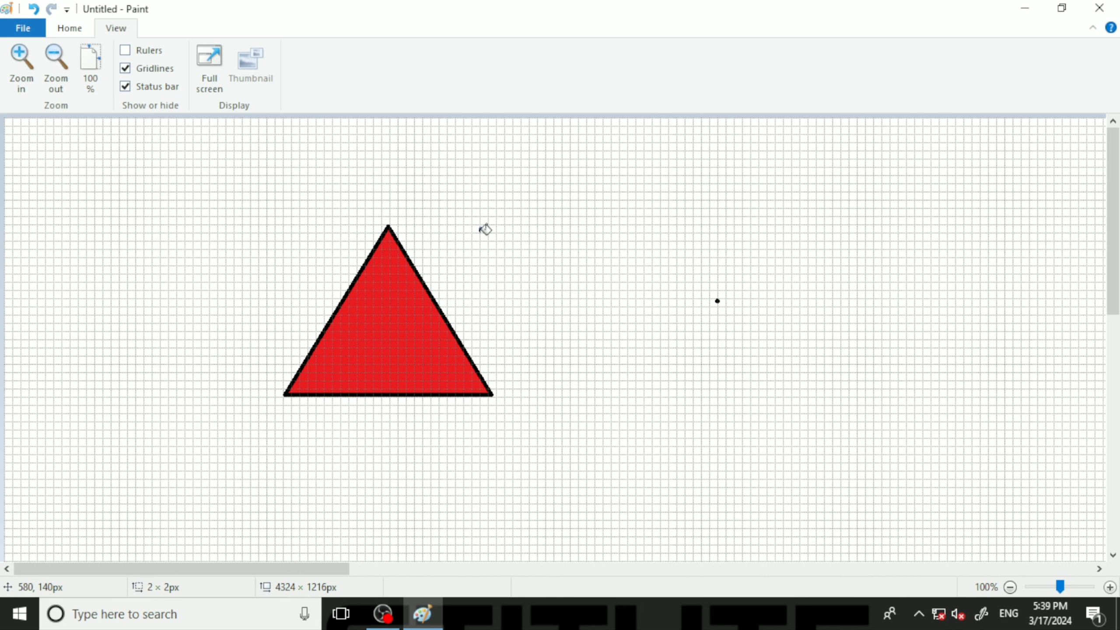
pyautogui.click(128, 70)
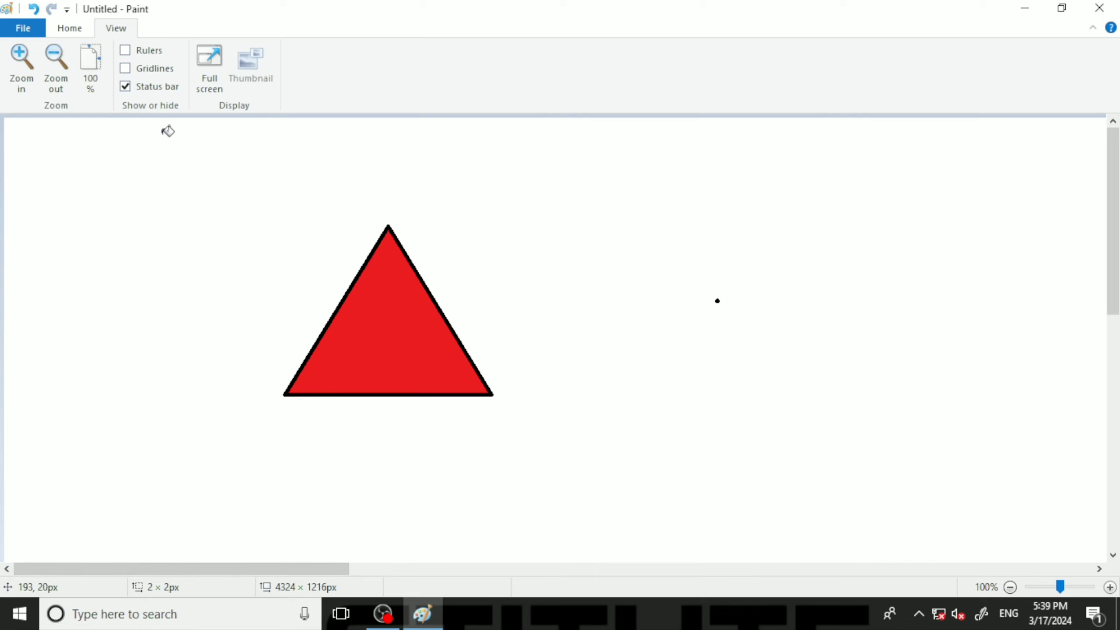
# Step: Hide and restore the status bar, and view the picture in full screen before returning to the editor
pyautogui.click(128, 89)
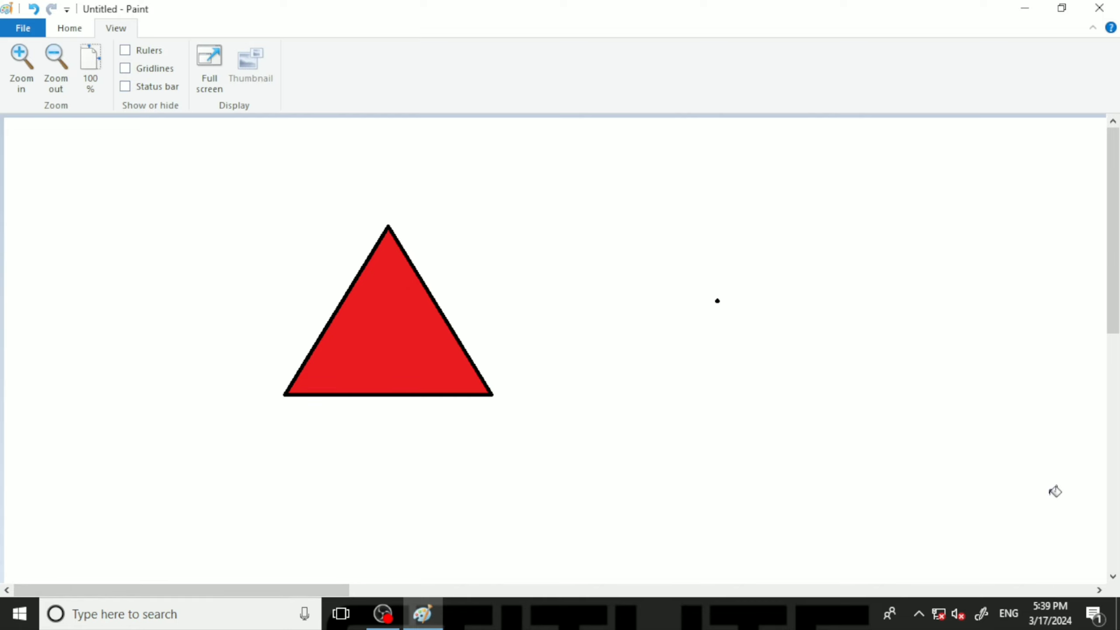
pyautogui.click(151, 86)
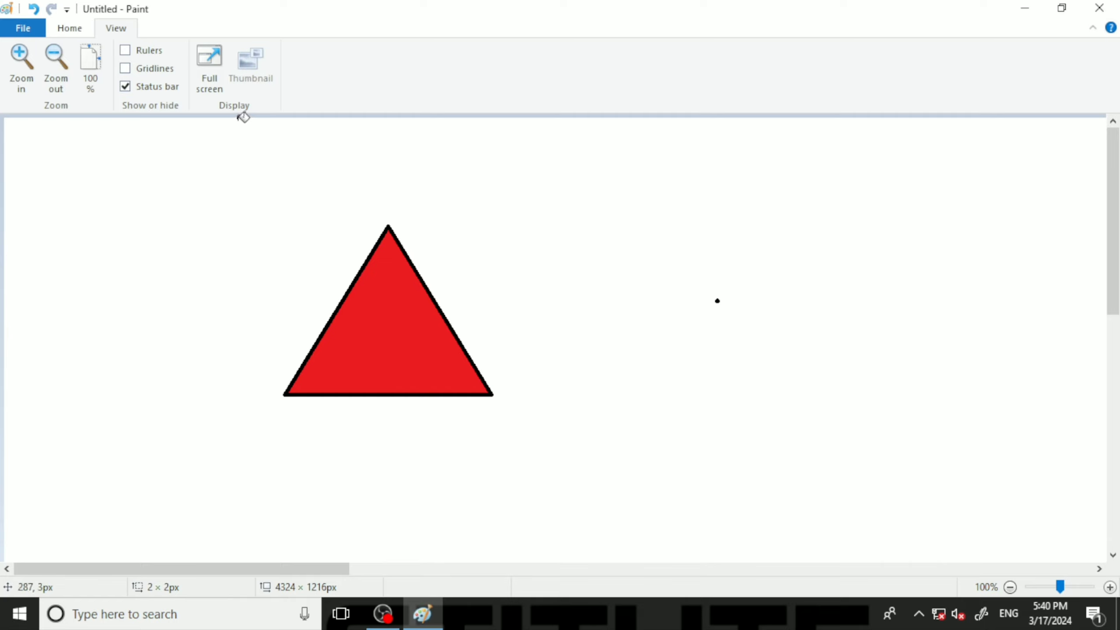
pyautogui.click(212, 73)
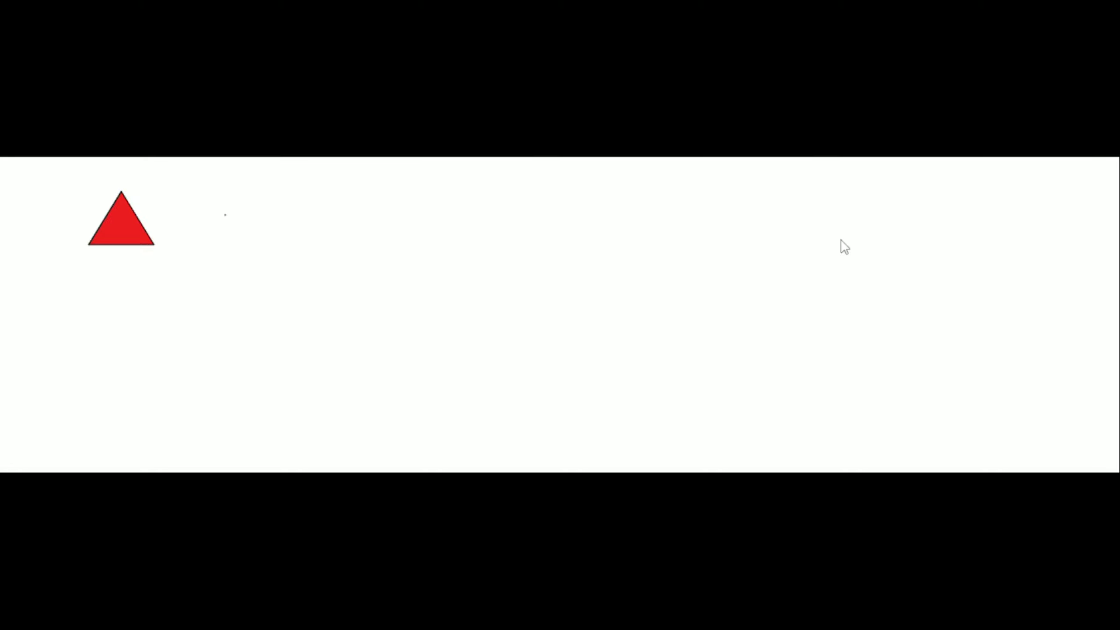
pyautogui.click(430, 142)
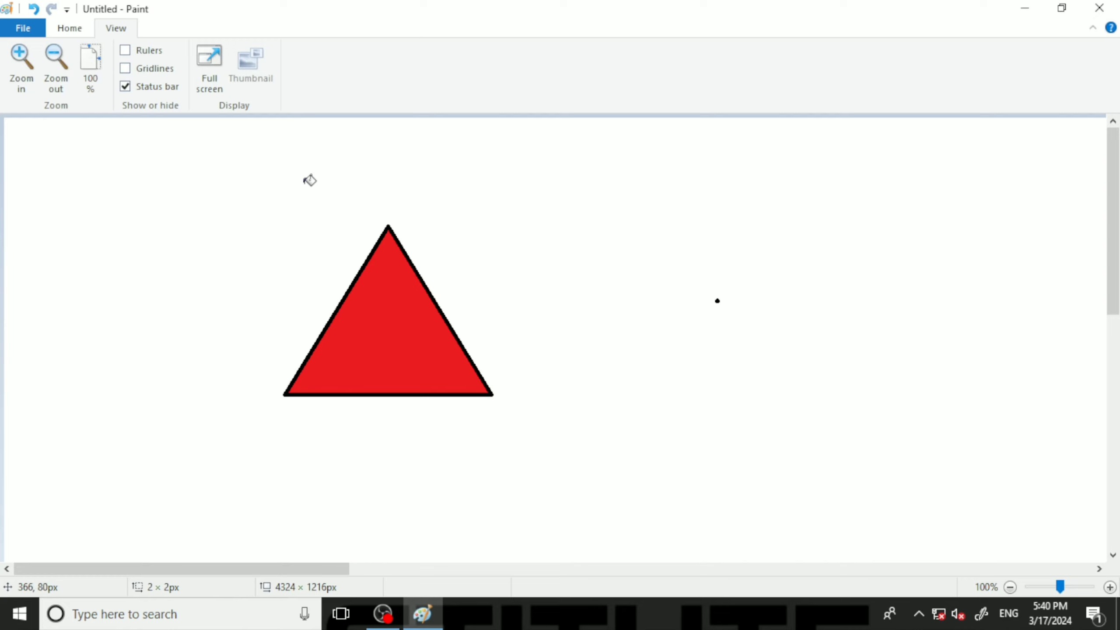
# Step: Select the entire canvas and delete its contents, including the red triangle
pyautogui.hotkey('ctrl', 'a')
pyautogui.press('Delete')
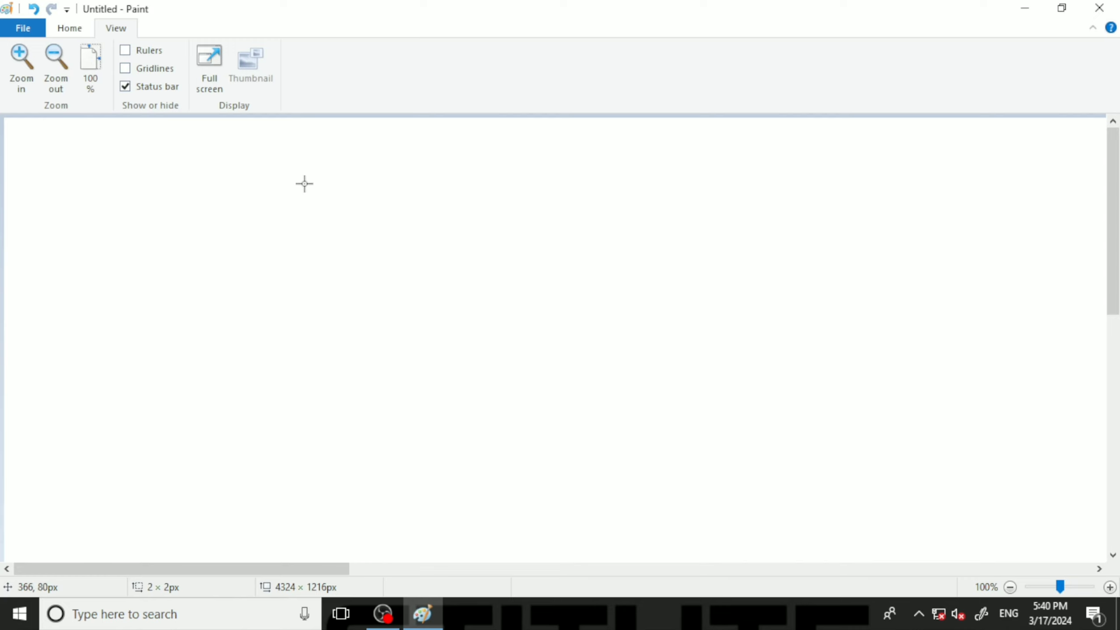